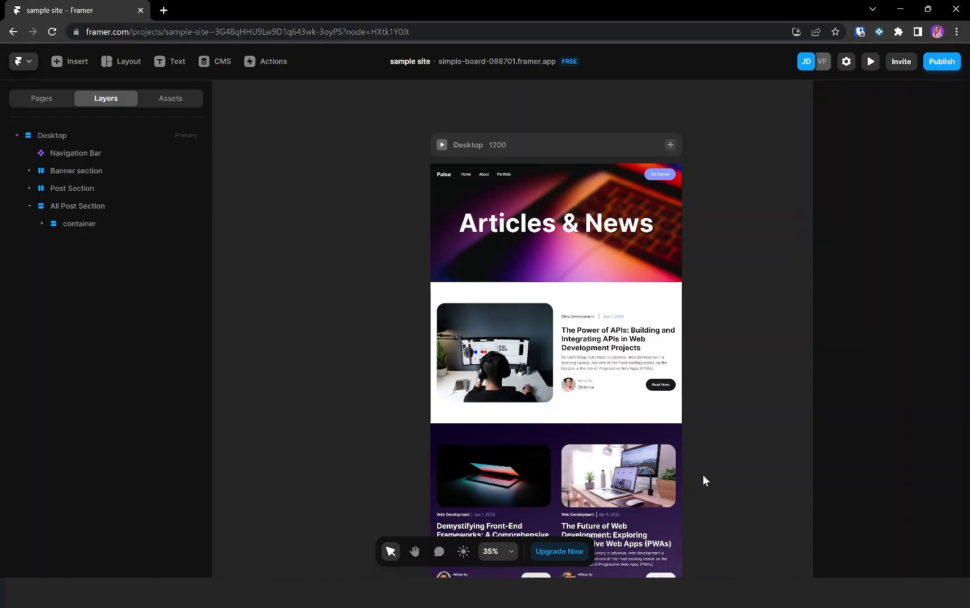
Select the blog Collection List inside All Post Section > container in the Layers panel
scroll(523, 424, up, 5)
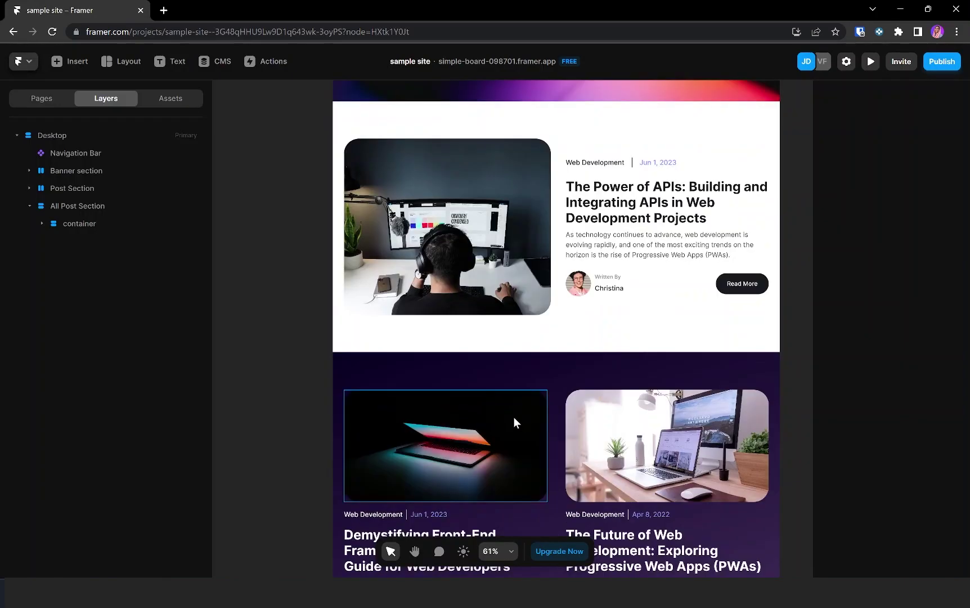
scroll(513, 416, down, 2)
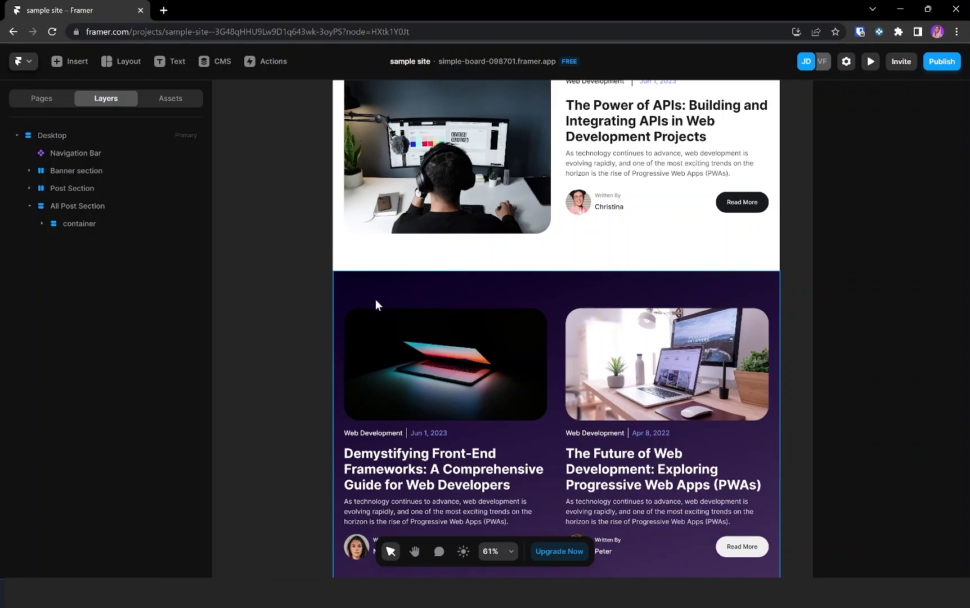
scroll(373, 297, up, 5)
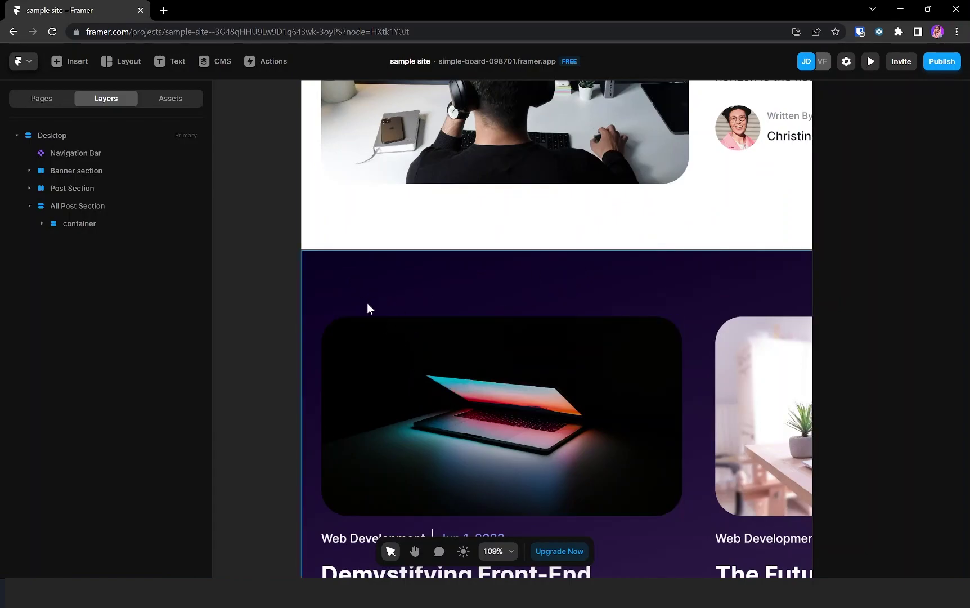
scroll(359, 297, down, 3)
scroll(653, 386, down, 4)
scroll(669, 398, down, 3)
scroll(522, 168, up, 4)
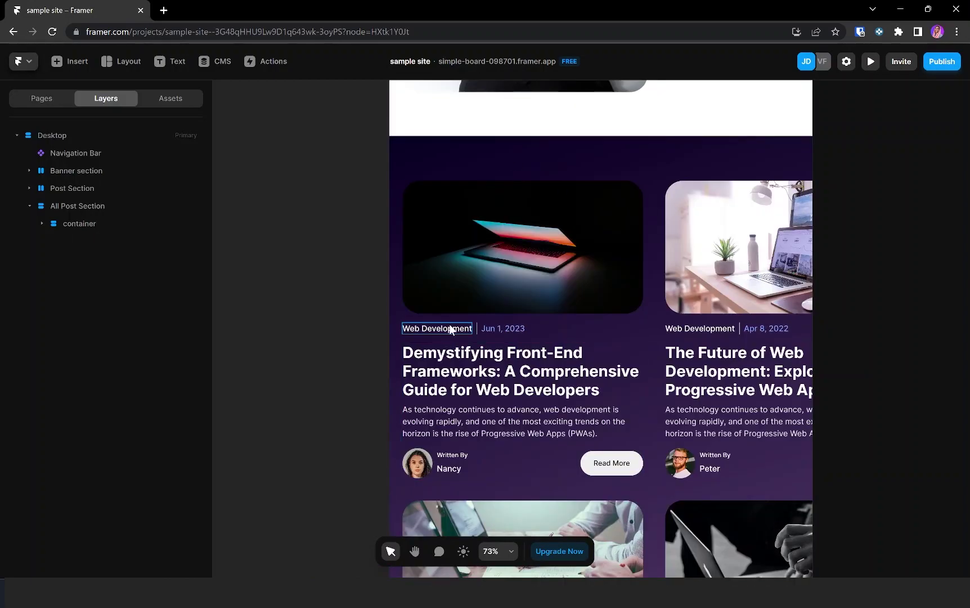
scroll(673, 363, down, 5)
scroll(670, 363, up, 5)
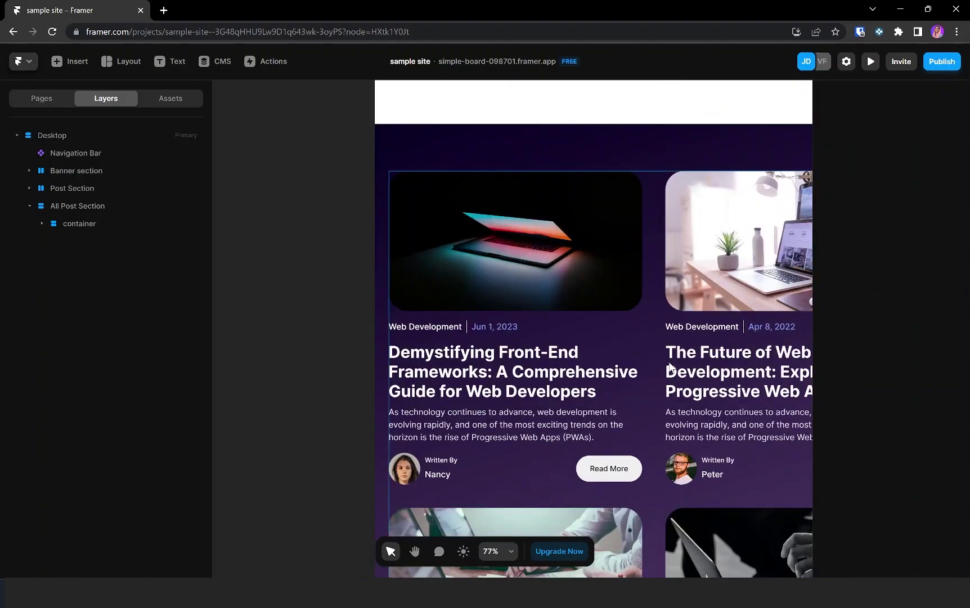
scroll(668, 363, down, 3)
scroll(668, 362, down, 2)
scroll(668, 361, up, 5)
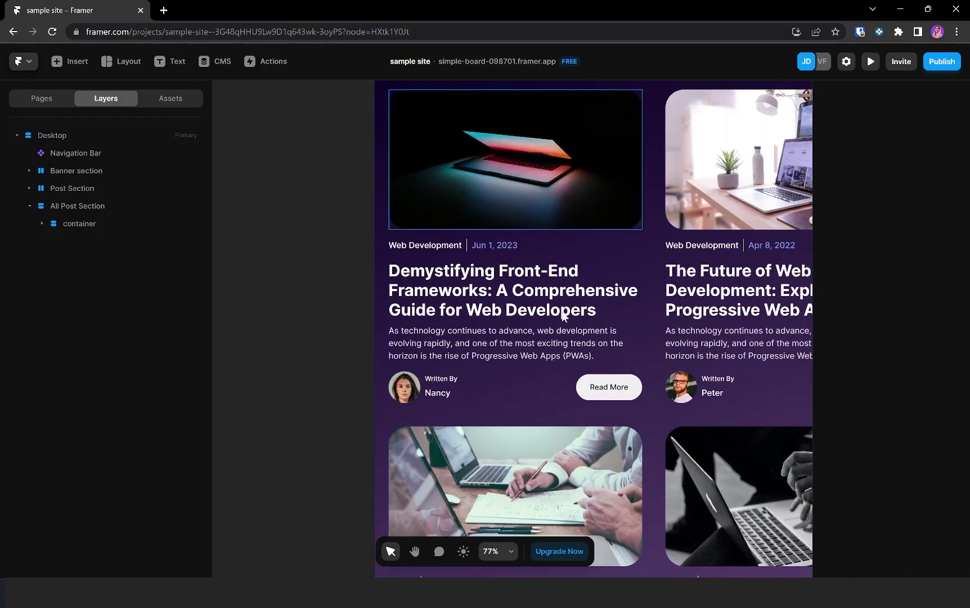
scroll(547, 312, up, 1)
scroll(546, 312, down, 2)
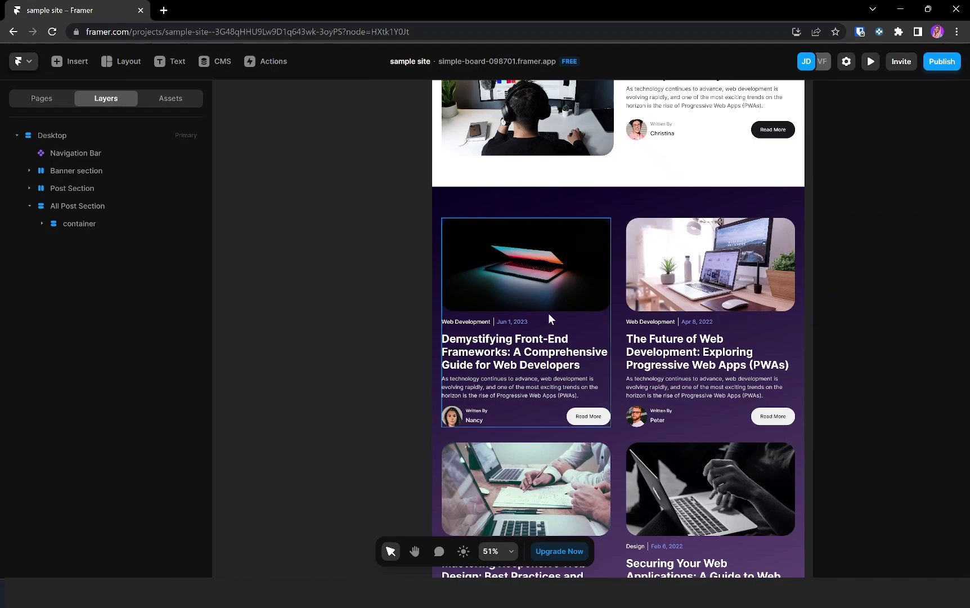
scroll(549, 313, up, 1)
click(78, 205)
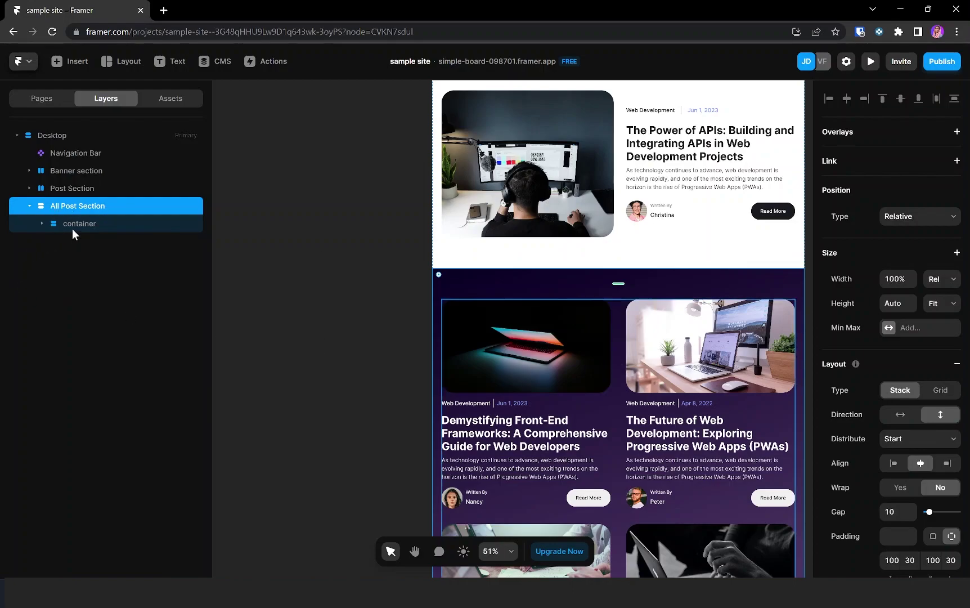
click(84, 223)
click(43, 224)
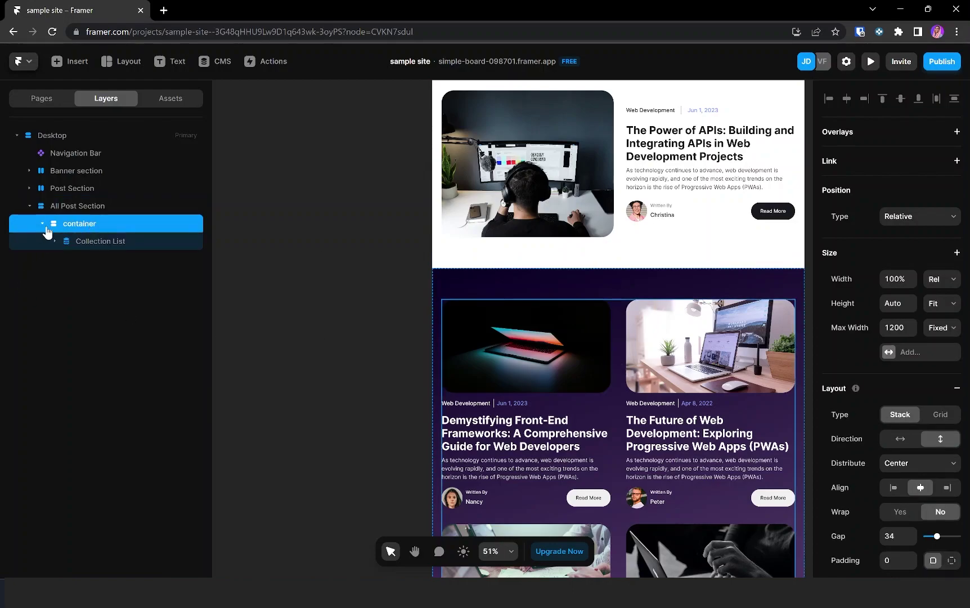
click(104, 242)
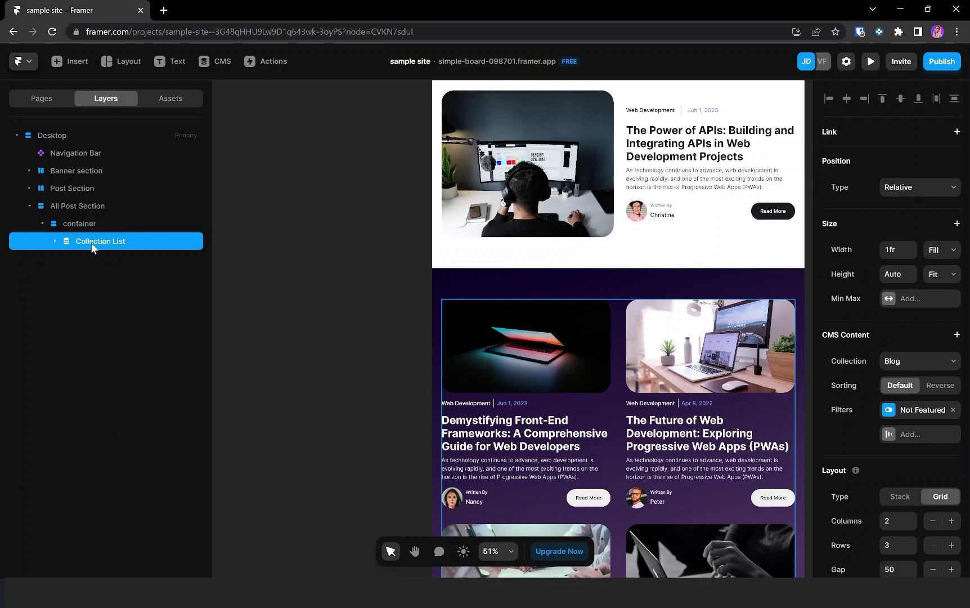
Wrap the Collection List in a horizontal stack named 'Category Filter'
key(ctrl+Return)
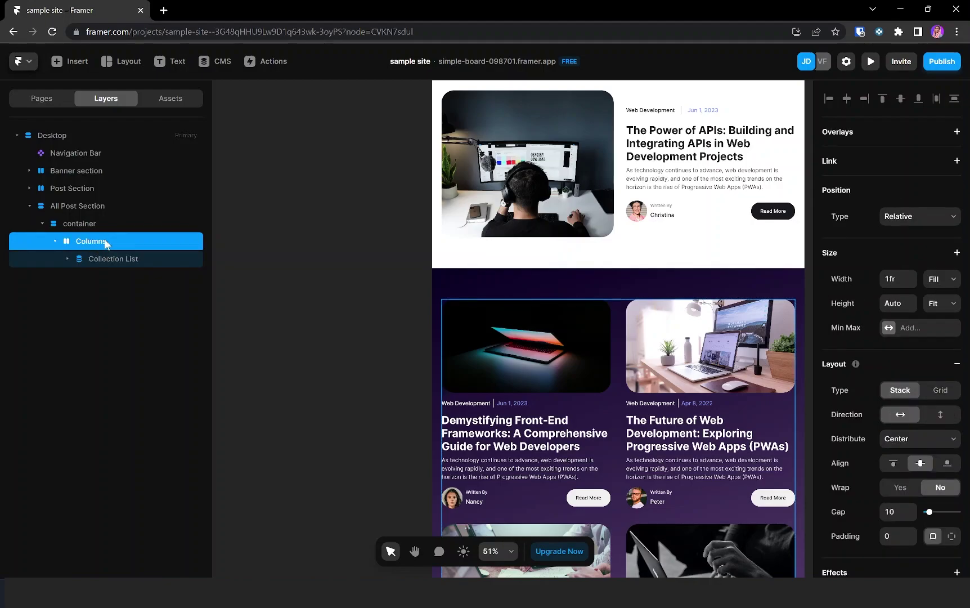
double_click(105, 240)
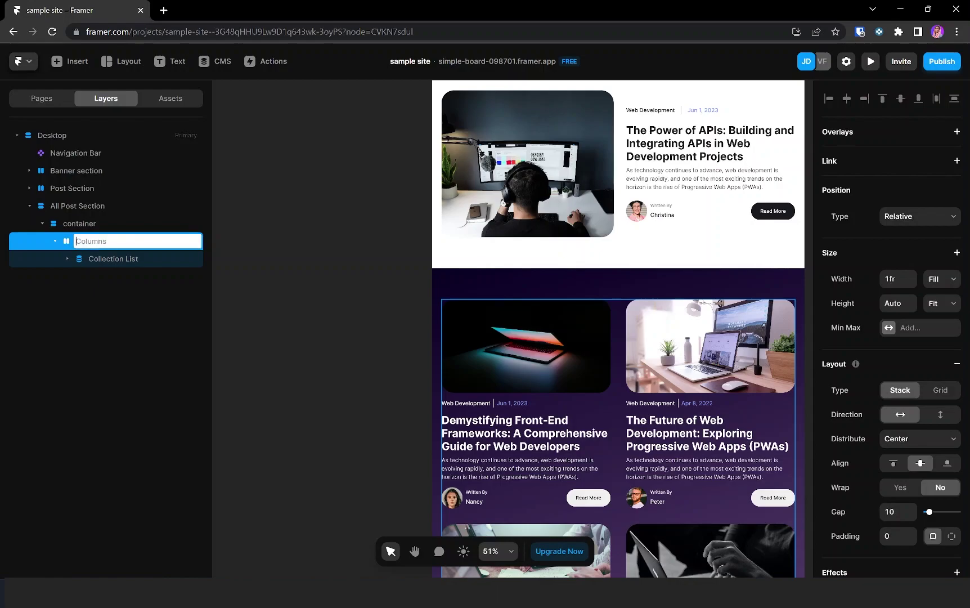
text(Categ)
key(Return)
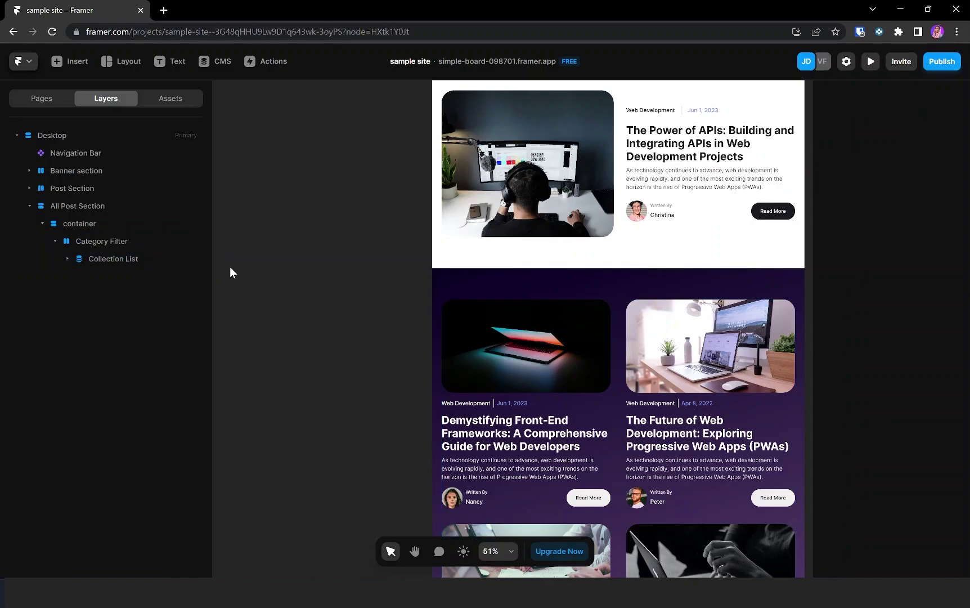
Draw a 673×59 frame above the post cards and move it into Category Filter
scroll(440, 262, up, 3)
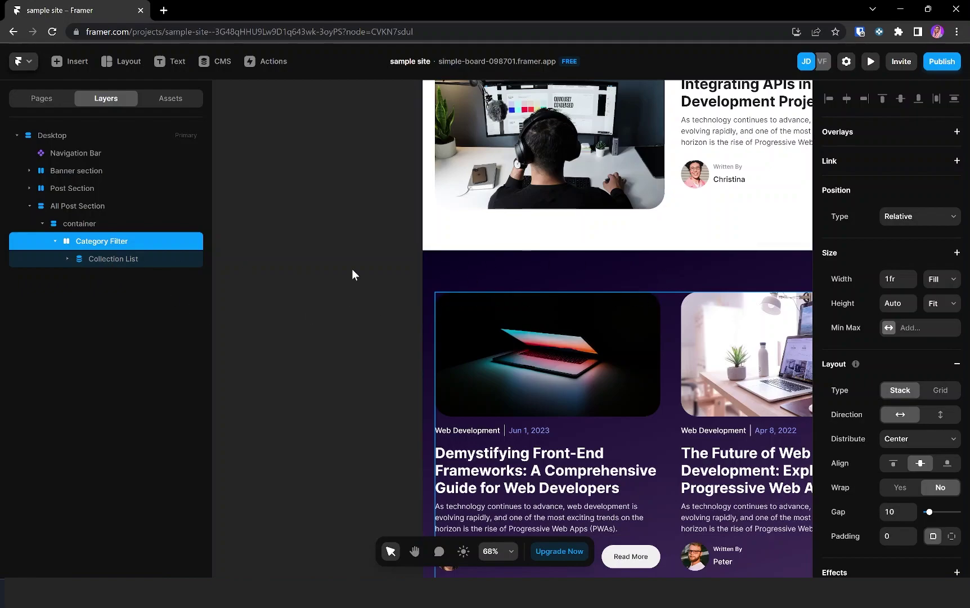
key(f)
drag(435, 261, 715, 286)
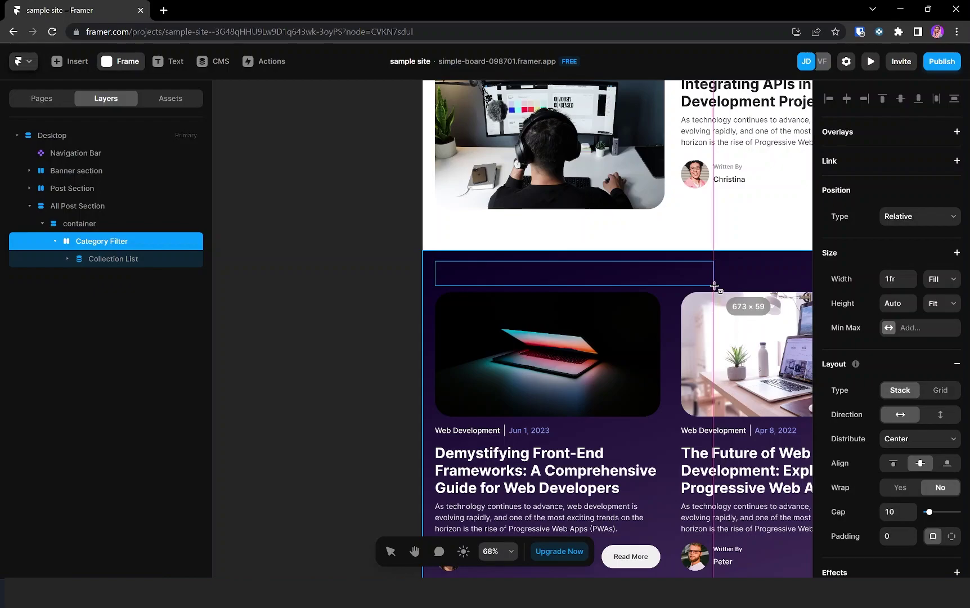
drag(714, 286, 715, 286)
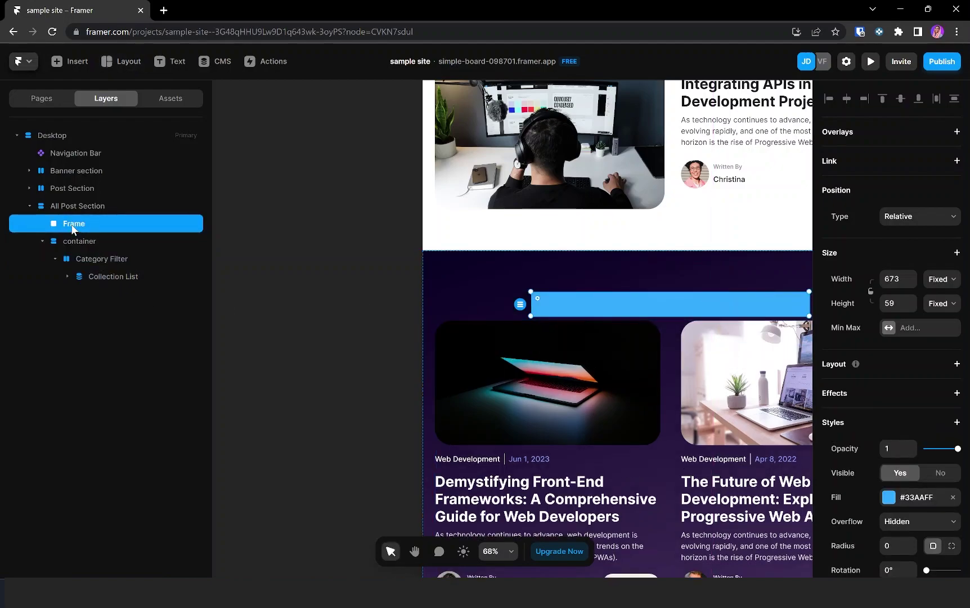
drag(74, 227, 128, 271)
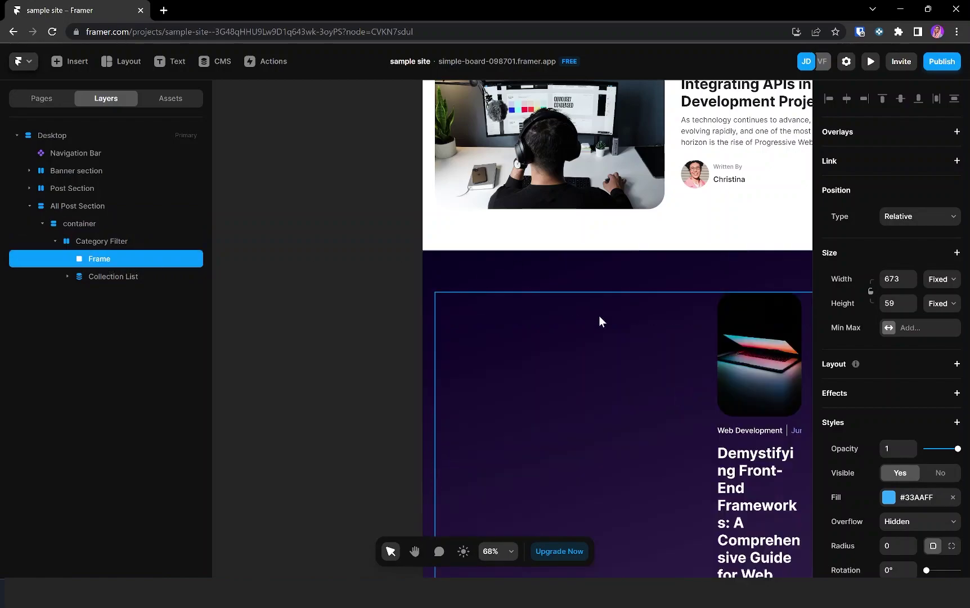
key(Escape)
Set Category Filter to a vertical stack, start-aligned, with a gap of 40
scroll(599, 316, down, 3)
click(111, 243)
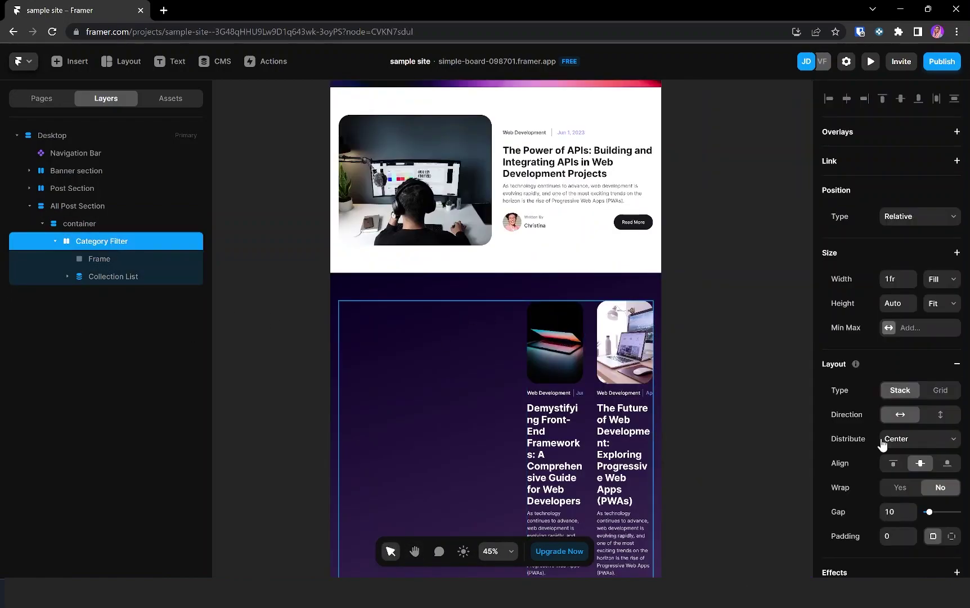
click(944, 419)
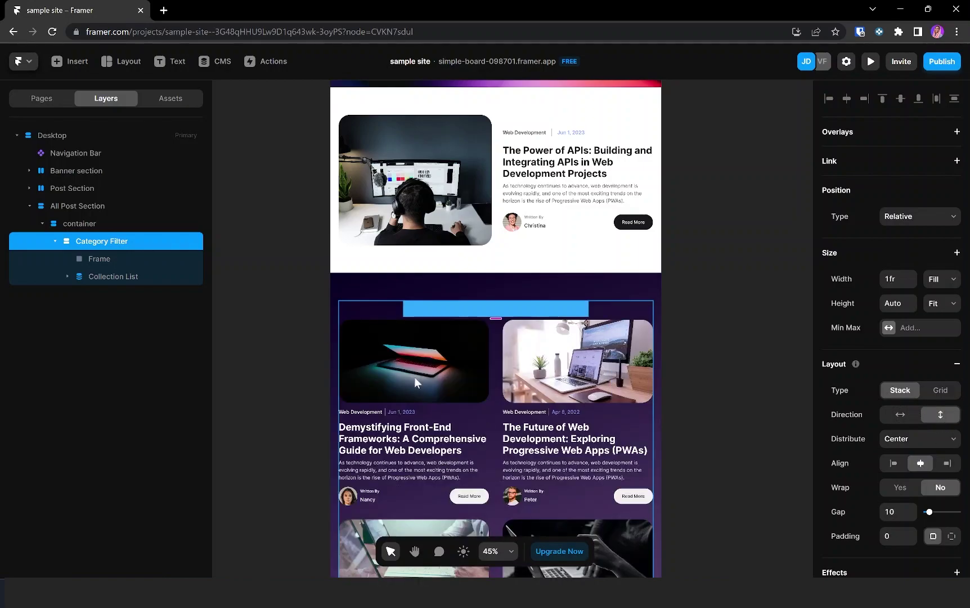
click(894, 463)
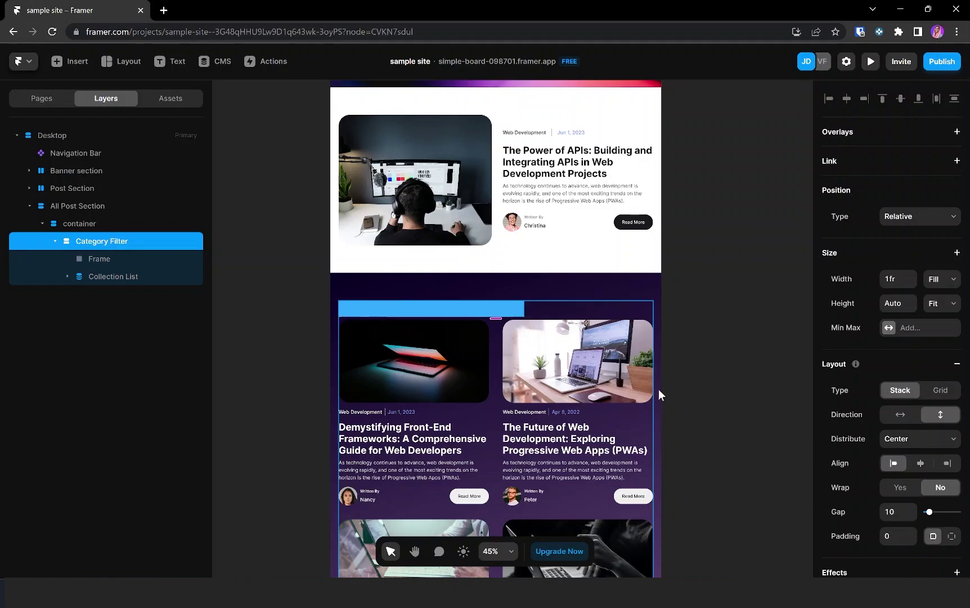
drag(930, 512, 938, 513)
click(895, 512)
text(40)
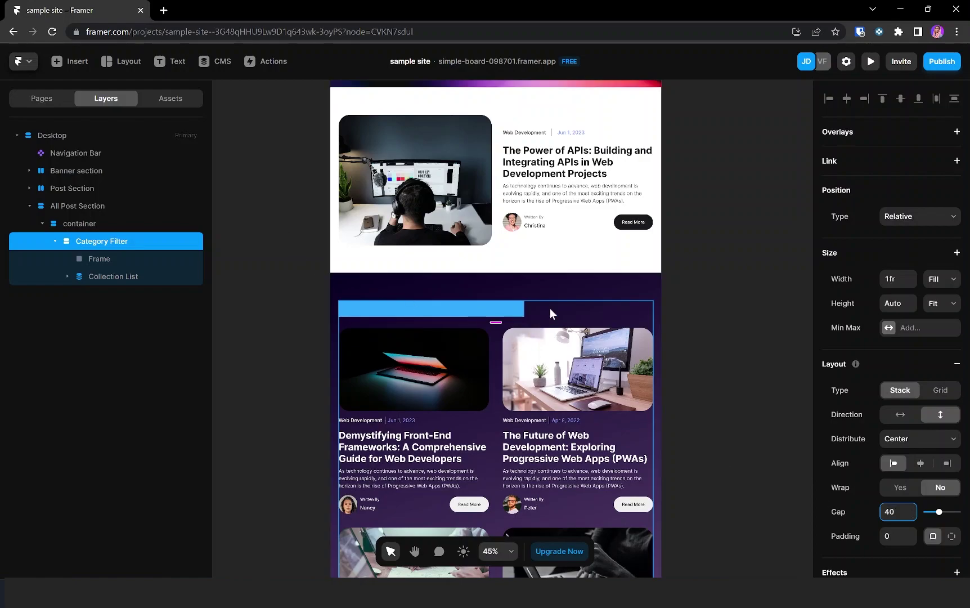
key(Return)
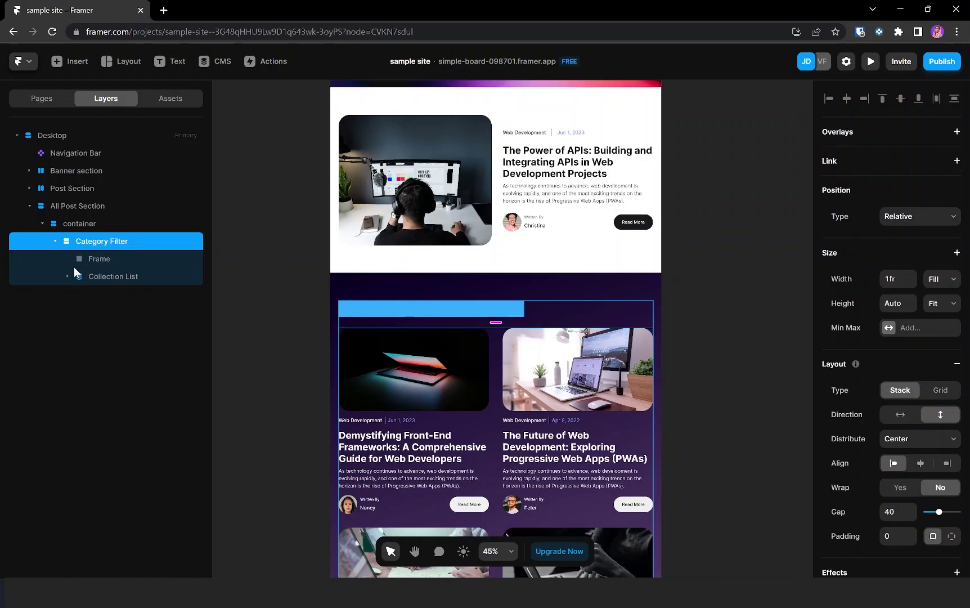
click(94, 260)
Draw a small 101×40 frame inside the blue bar
scroll(470, 393, up, 3)
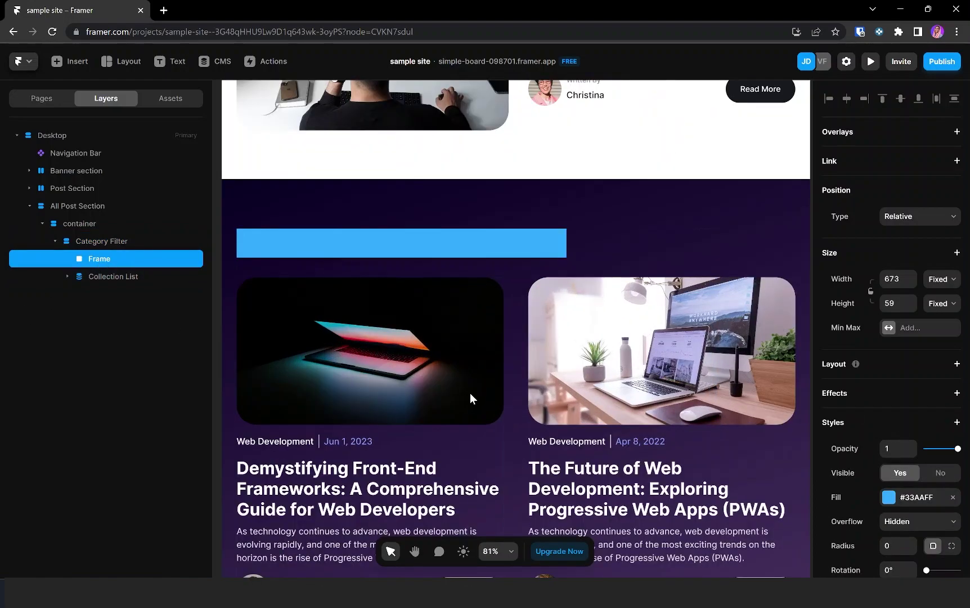
key(f)
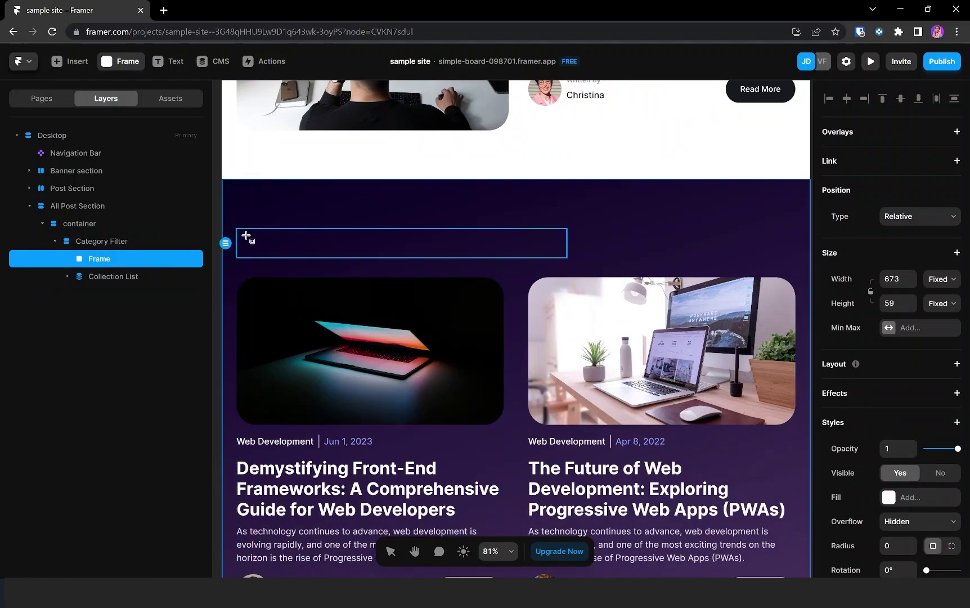
drag(243, 233, 294, 254)
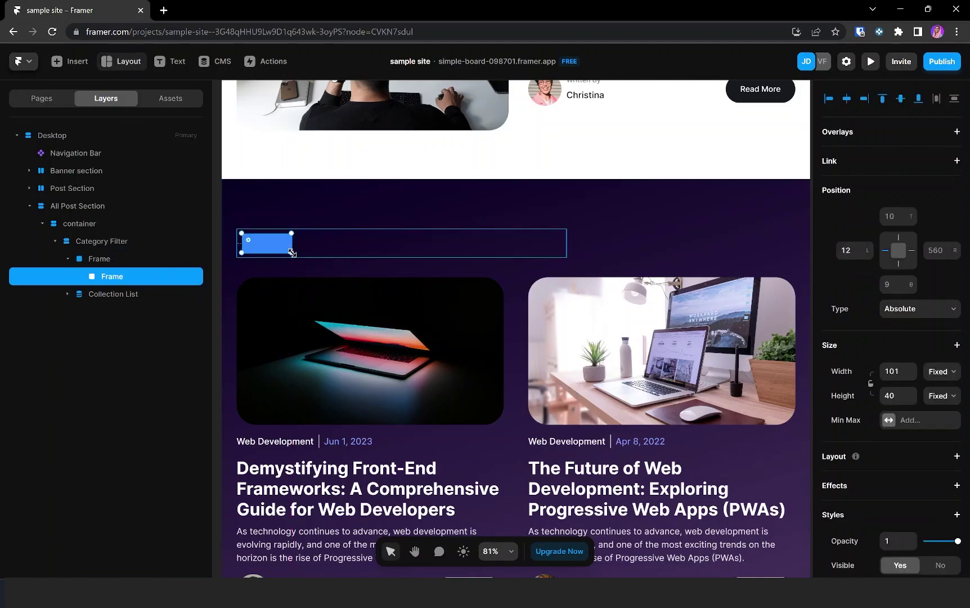
Name the bar 'Category Filter Wrap' and the small inner frame 'Category'
click(98, 262)
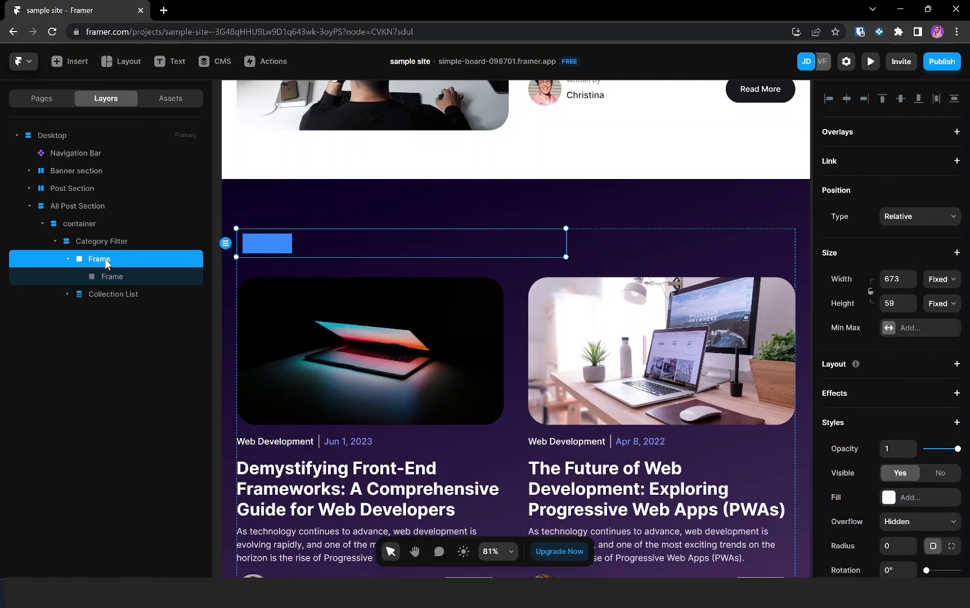
double_click(98, 261)
text(C)
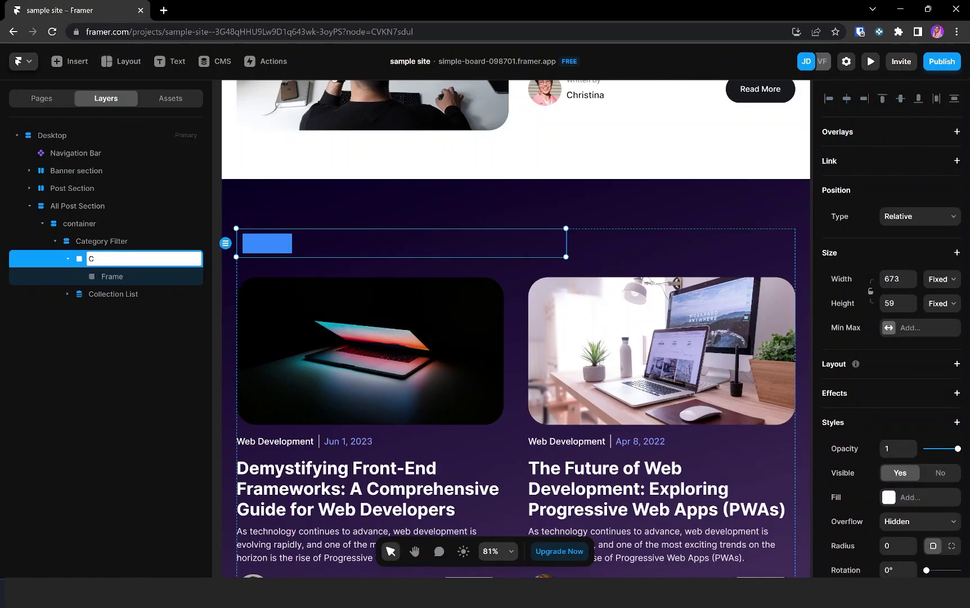
text(ategory Filter Wrap)
click(120, 277)
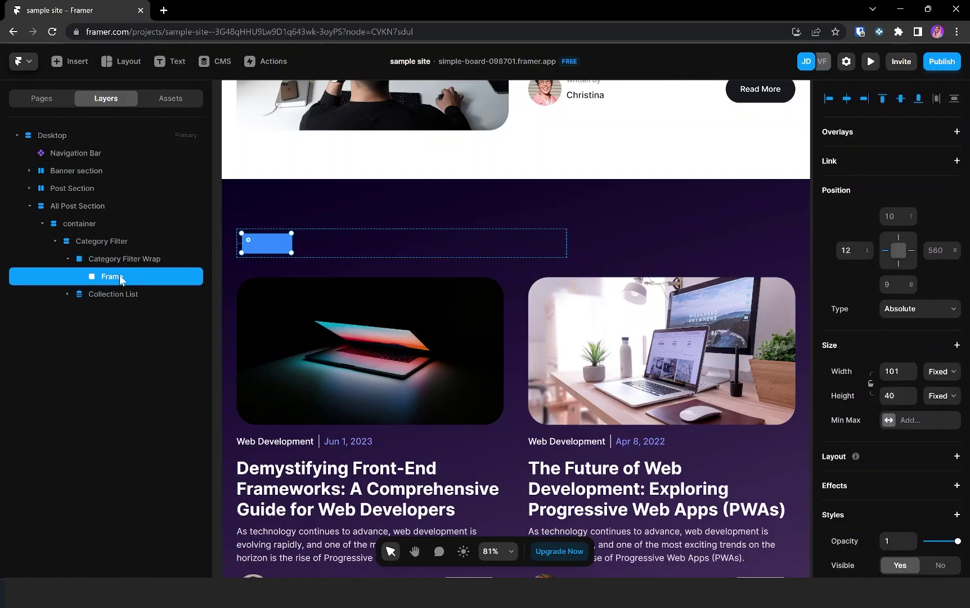
double_click(120, 277)
text(Catego)
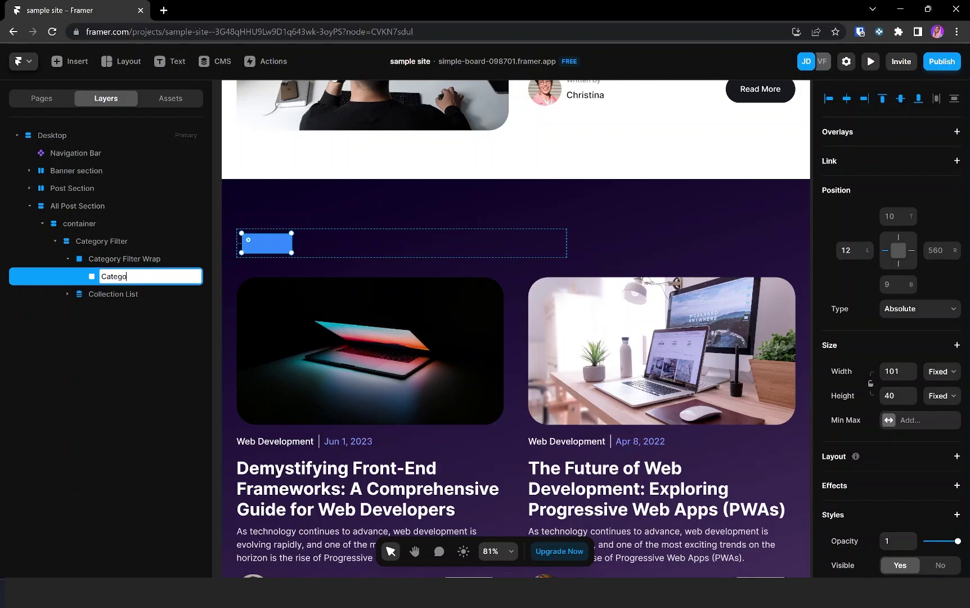
text(ry)
click(136, 260)
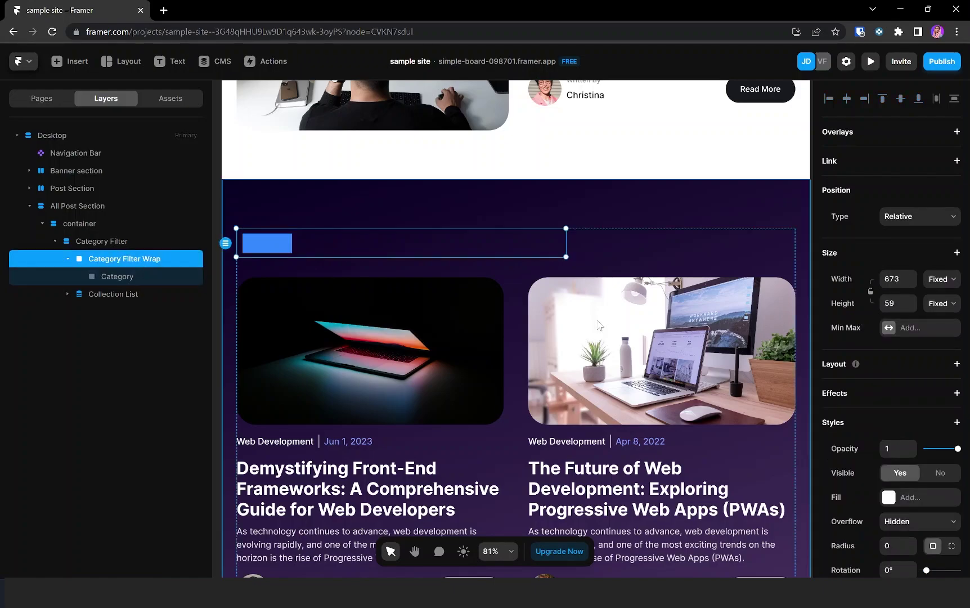
Give Category Filter Wrap a stack layout distributed from Start
click(957, 364)
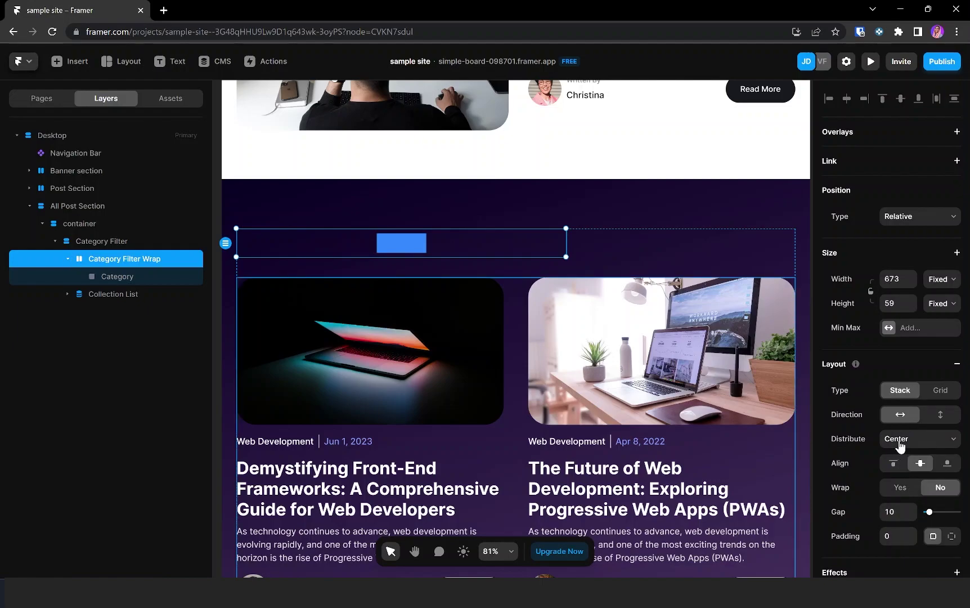
click(900, 441)
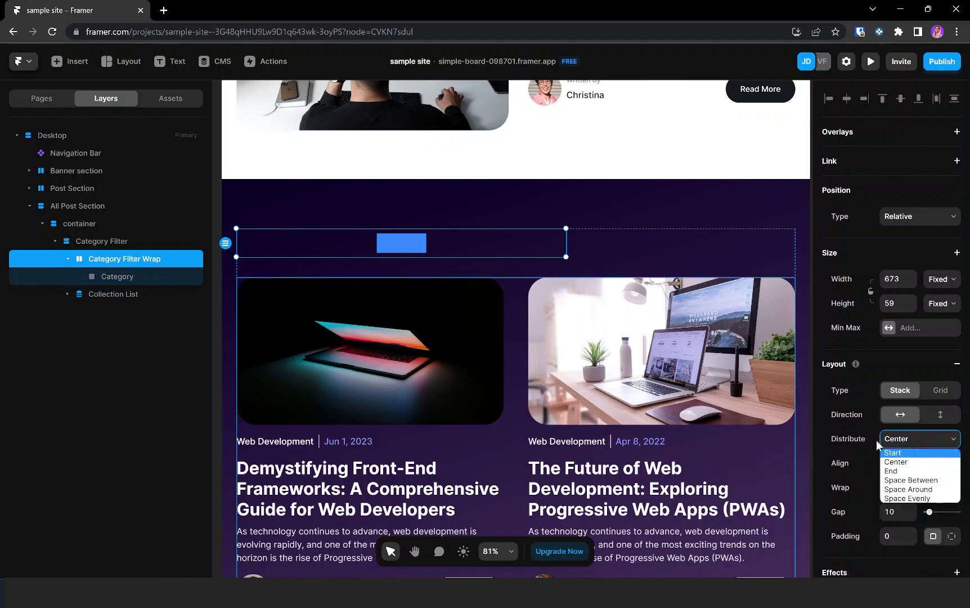
click(892, 453)
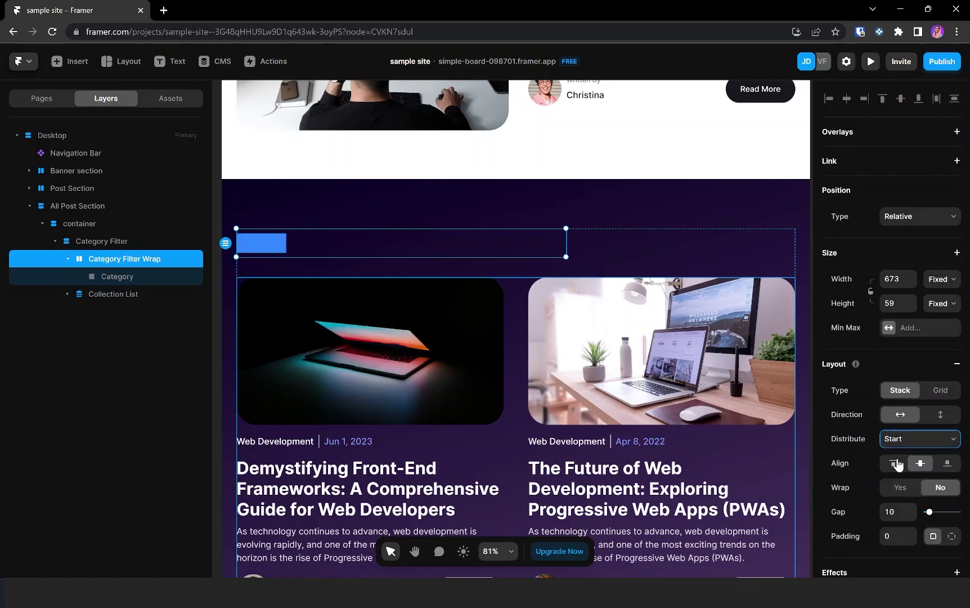
Give the Category box its own stack layout and remove its blue fill
click(122, 278)
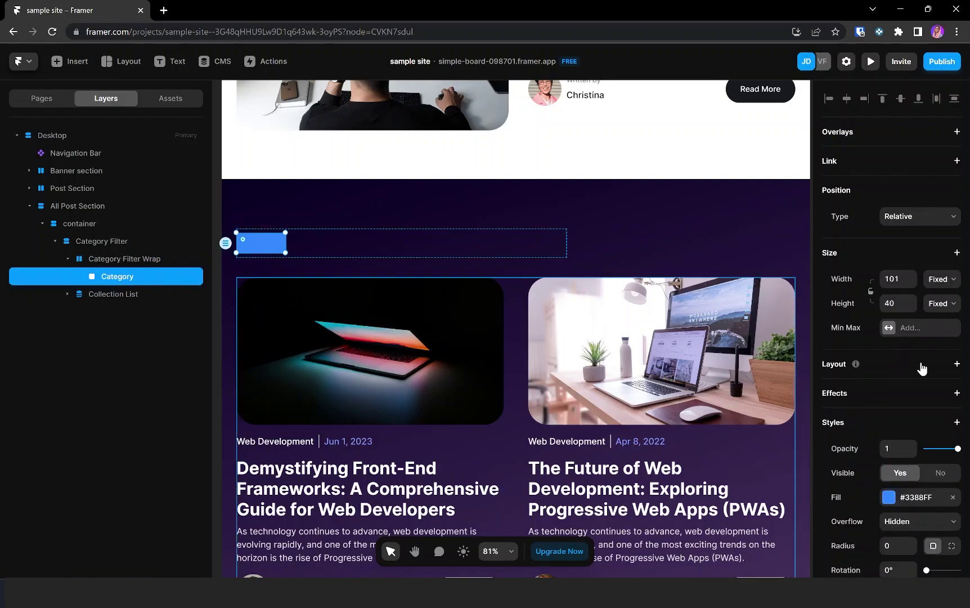
click(950, 365)
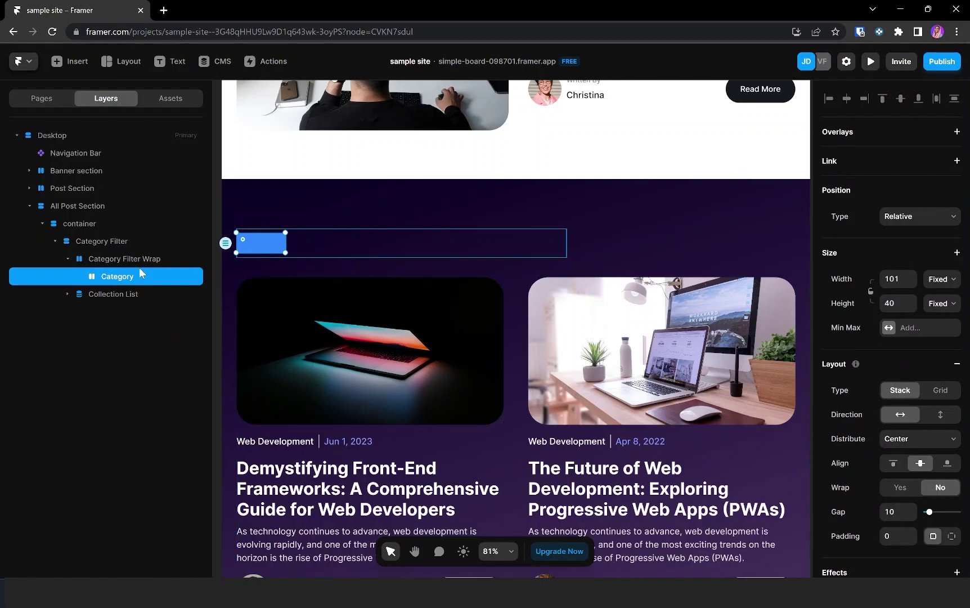
scroll(897, 487, down, 3)
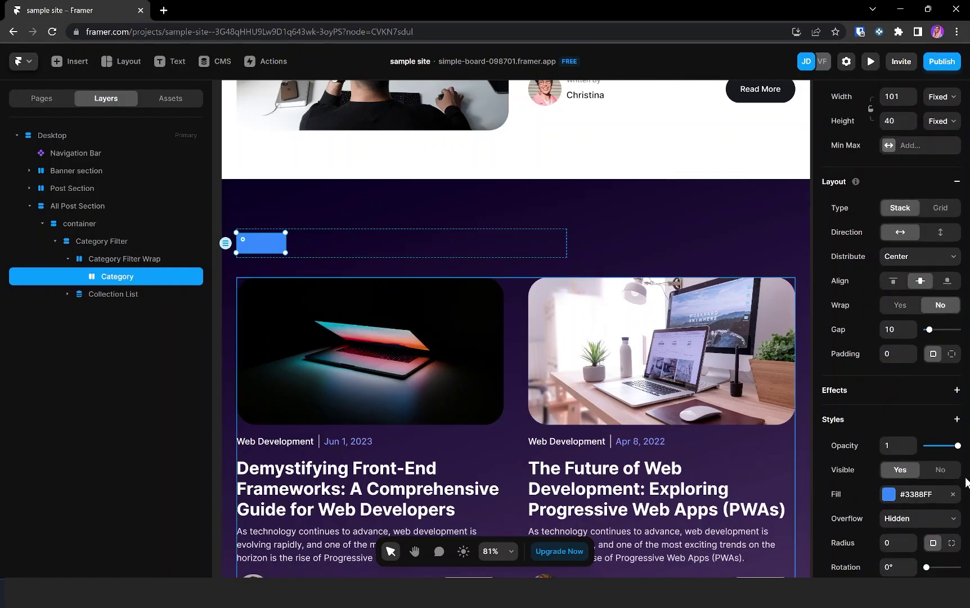
click(953, 494)
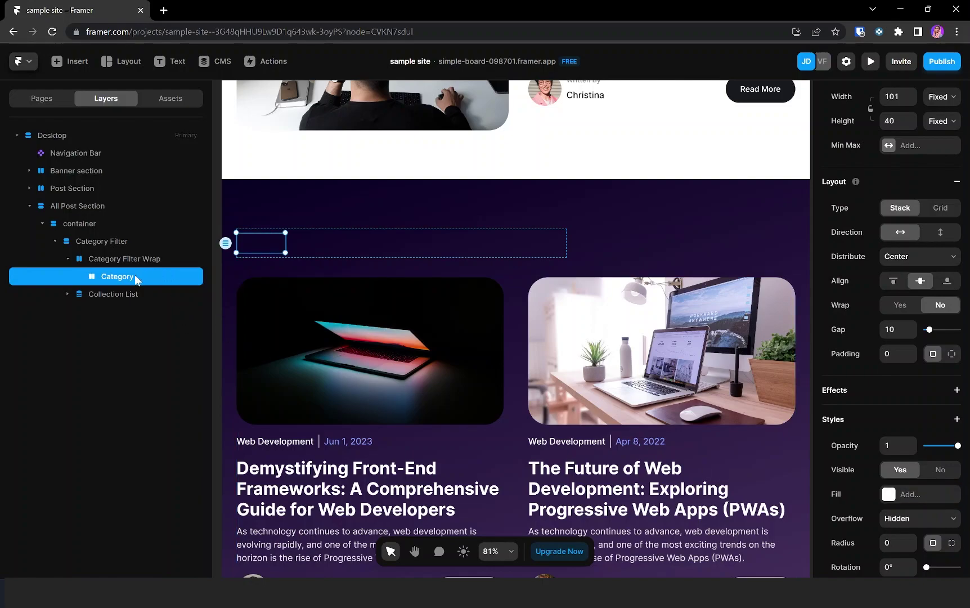
Add a text layer reading 'All' inside the Category box
key(t)
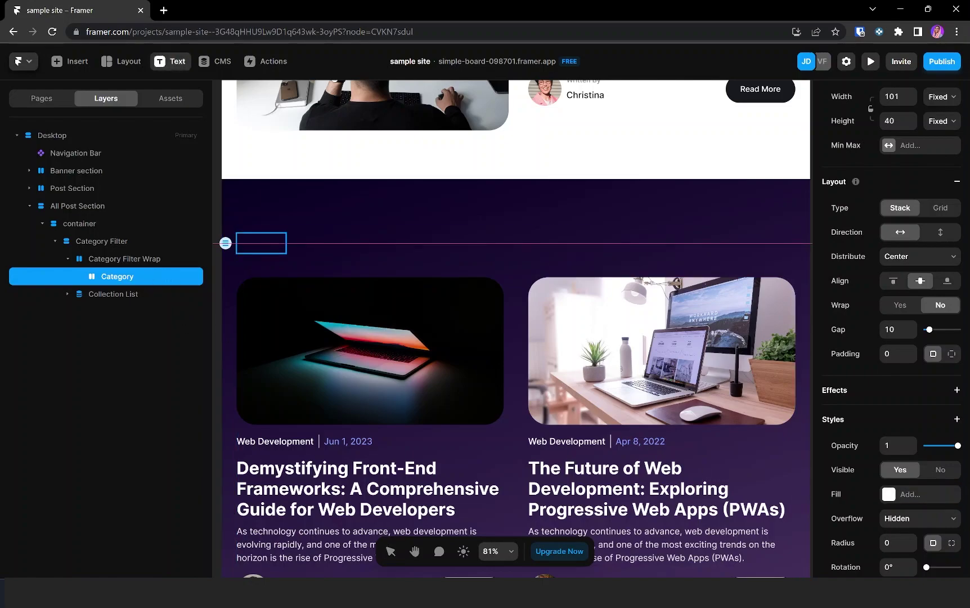
click(262, 250)
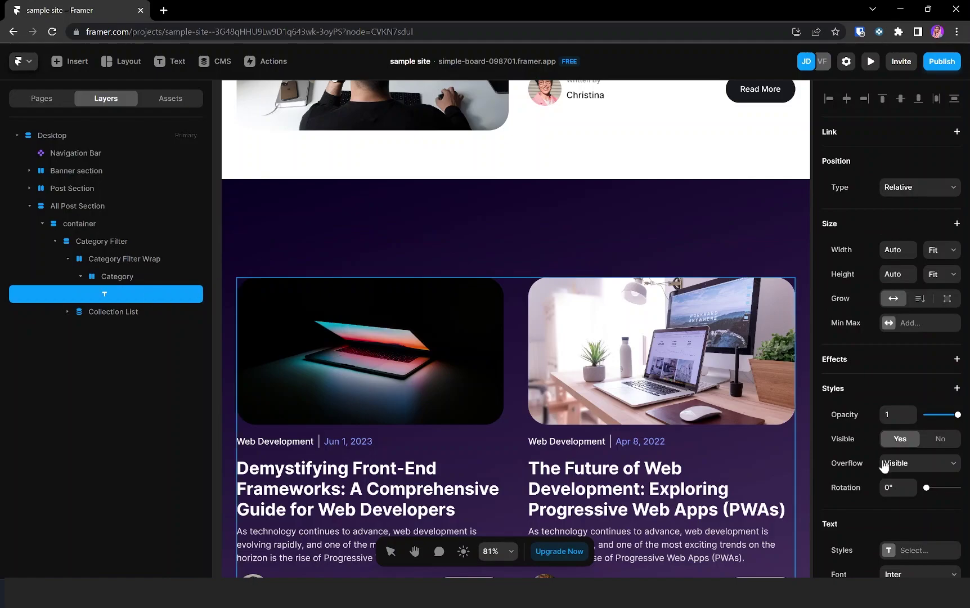
scroll(906, 503, down, 2)
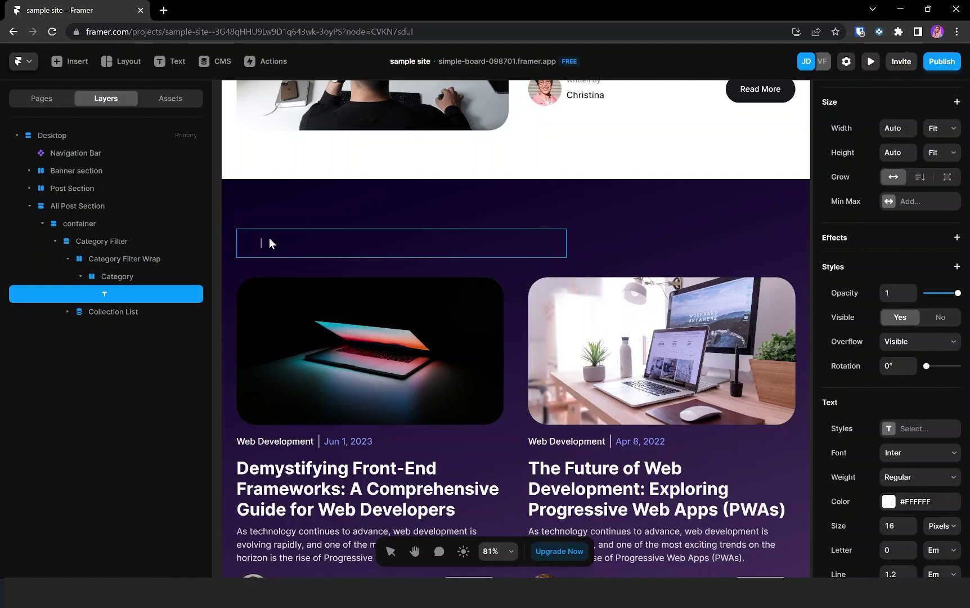
text(All)
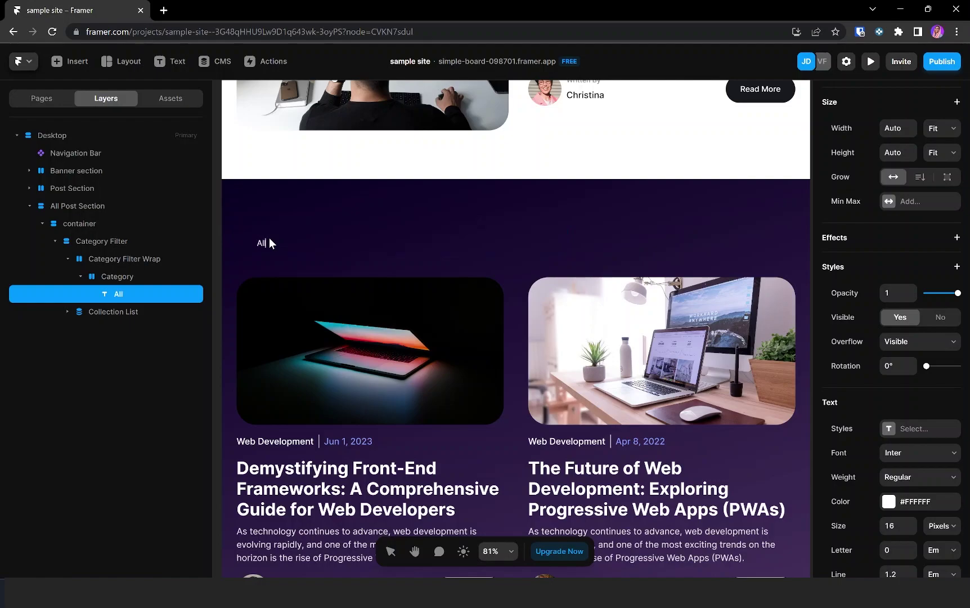
key(Escape)
click(123, 277)
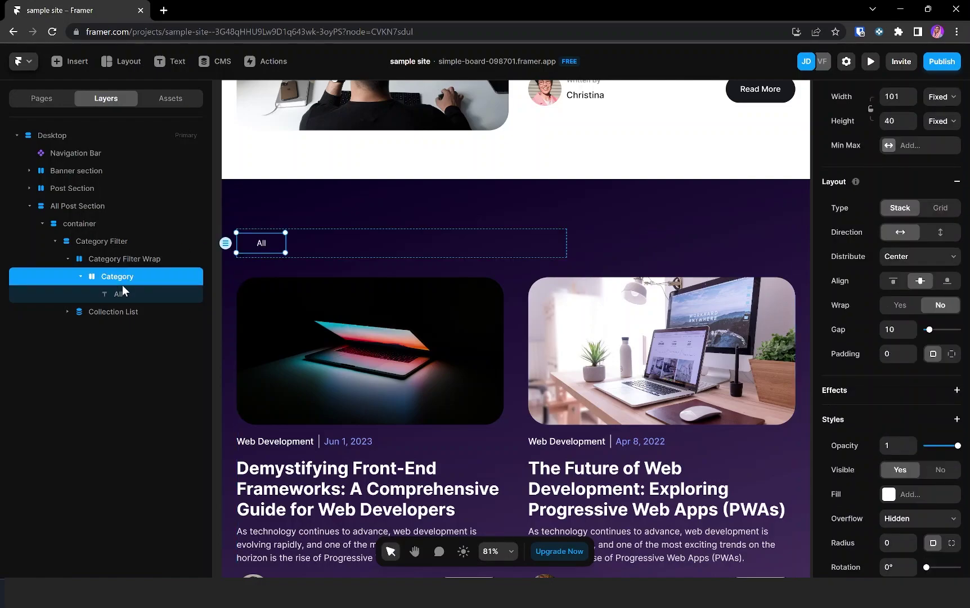
scroll(931, 217, up, 3)
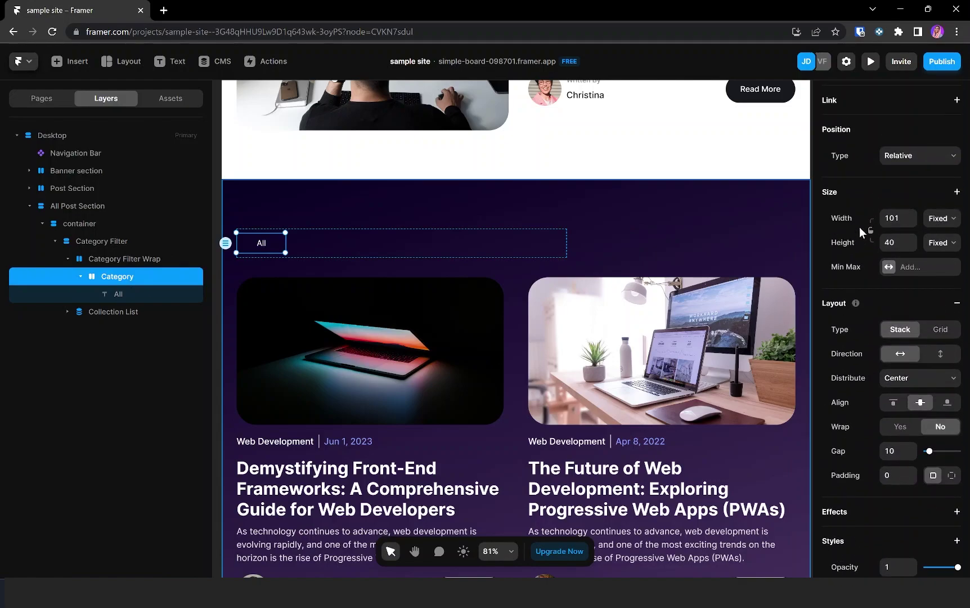
click(938, 222)
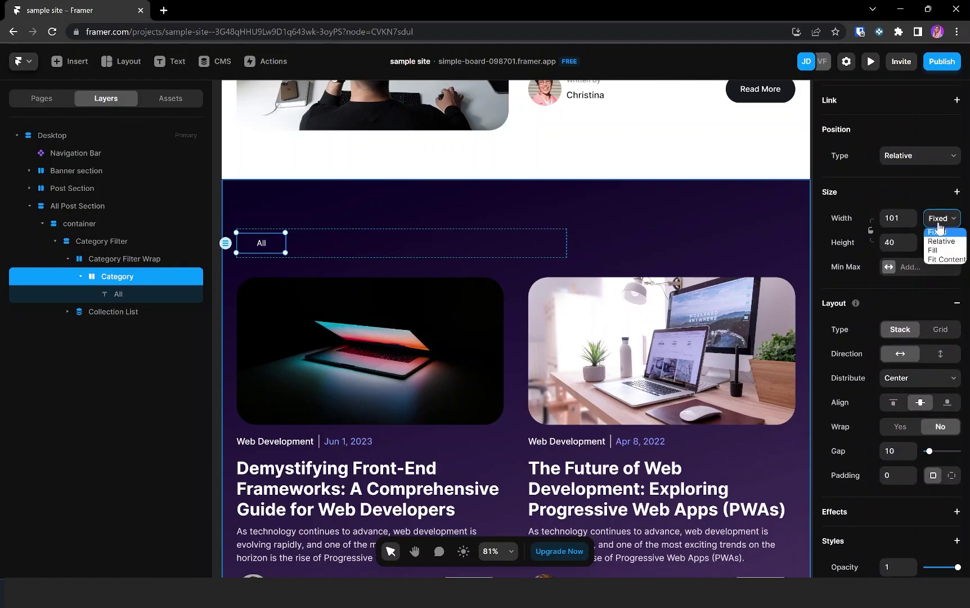
Set the Category box's width and height to Fit Content
click(948, 260)
click(941, 244)
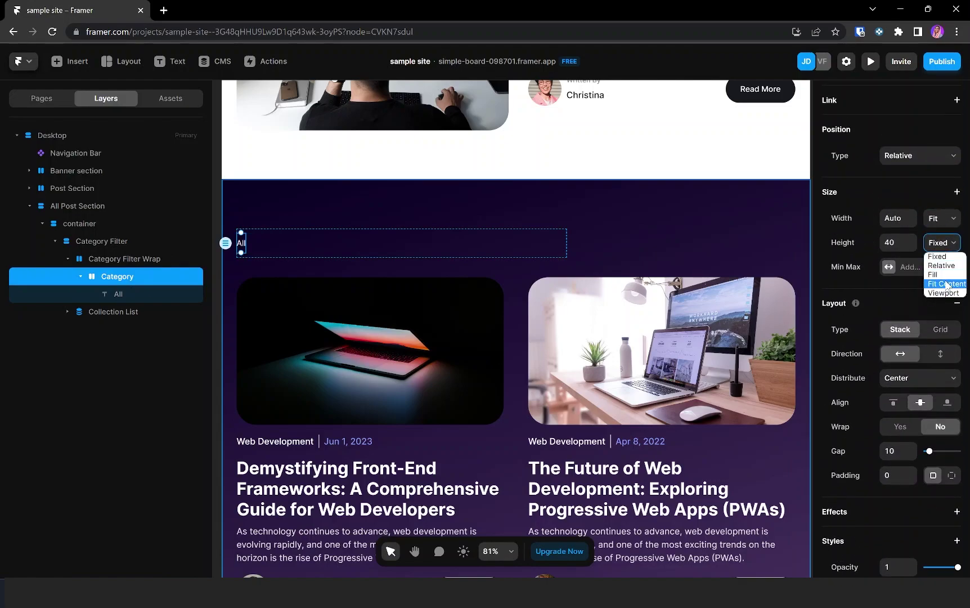
click(948, 284)
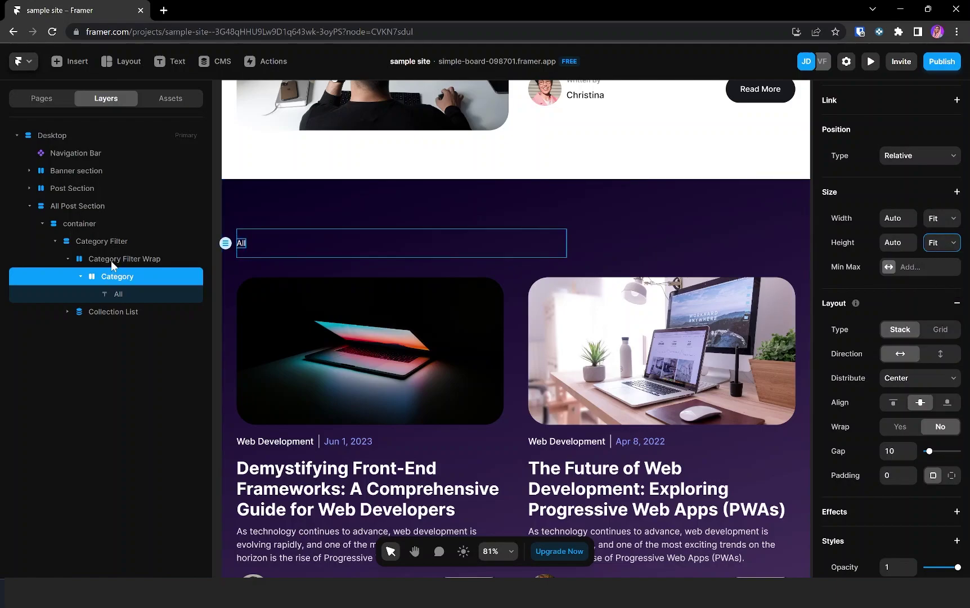
Set Category Filter Wrap's width and height and Category Filter's height to Fit
click(111, 259)
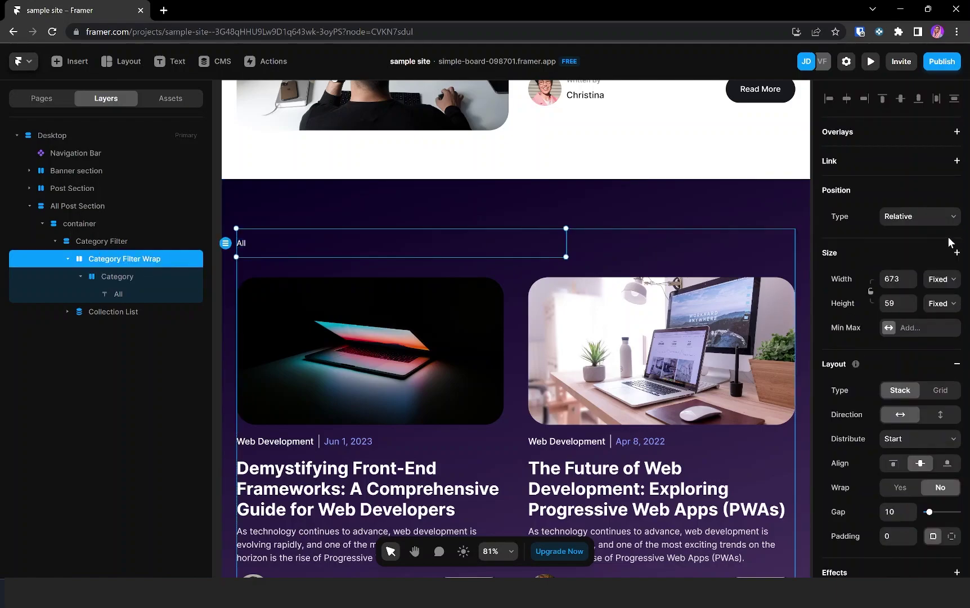
click(939, 279)
click(944, 325)
click(943, 304)
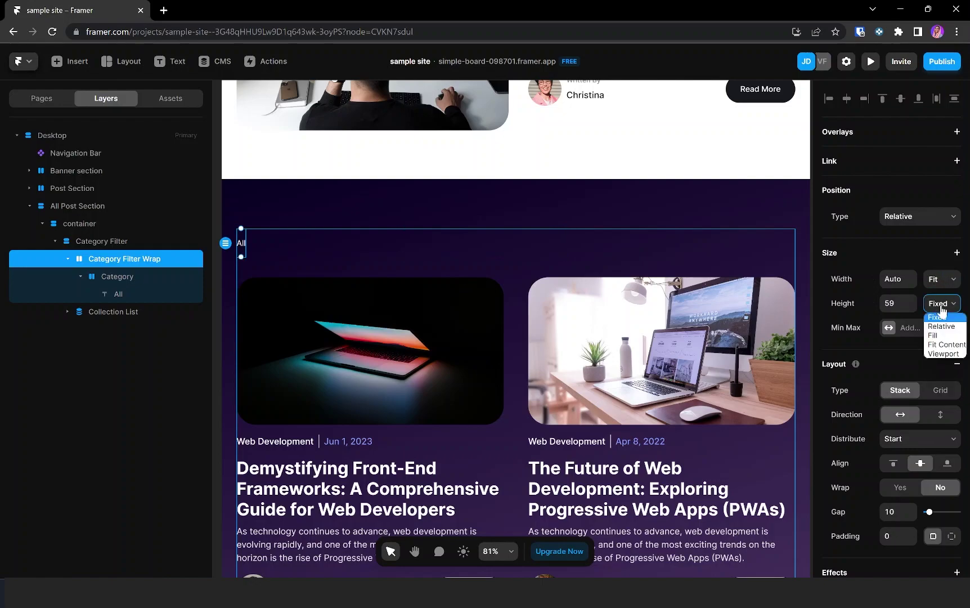
click(946, 334)
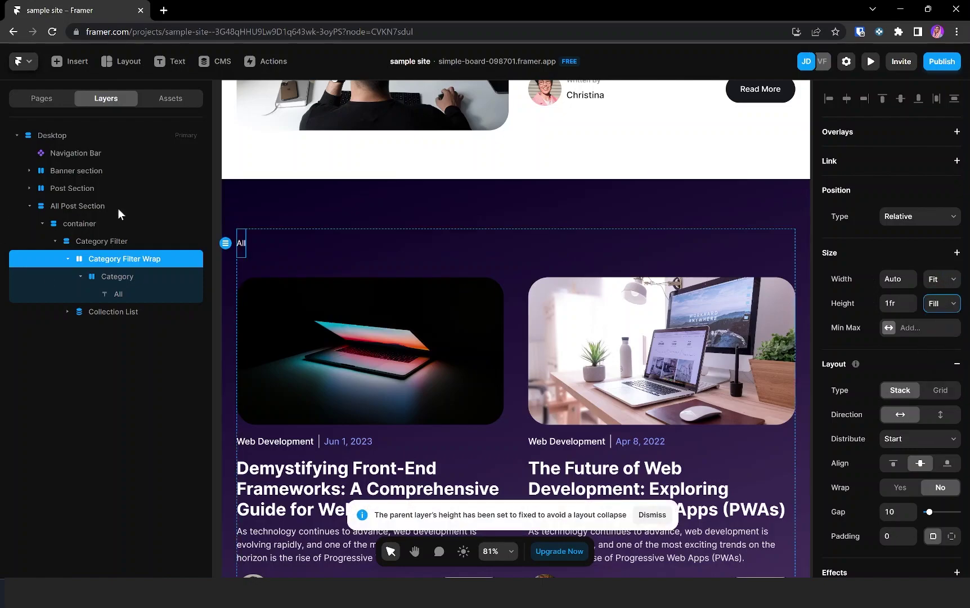
click(109, 243)
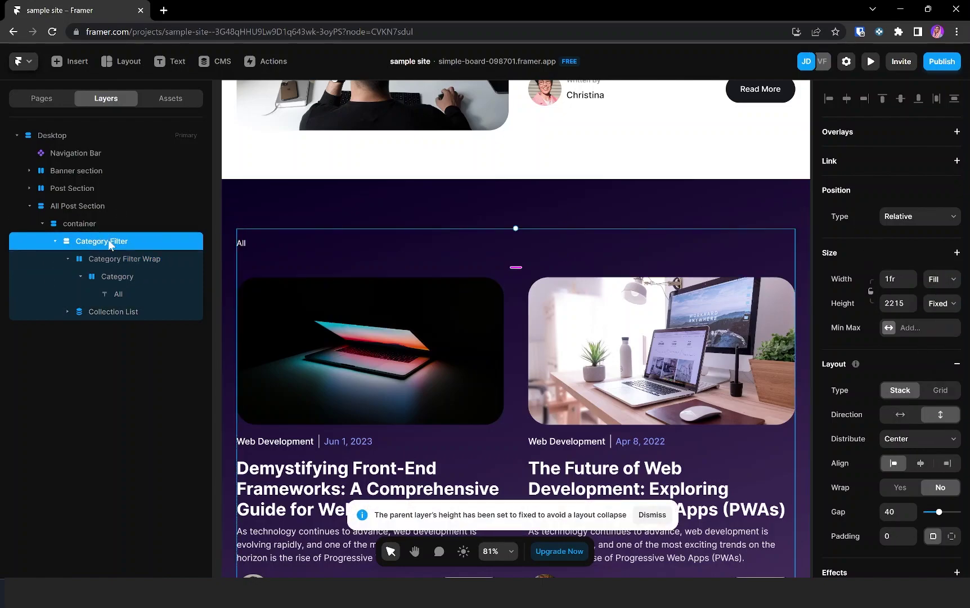
click(940, 304)
click(945, 349)
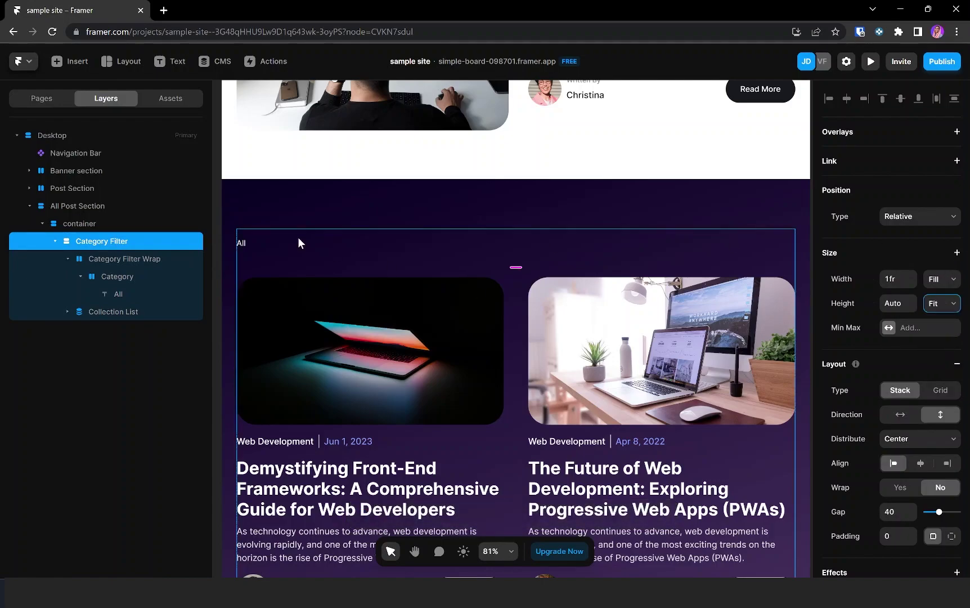
click(165, 257)
click(945, 304)
click(949, 347)
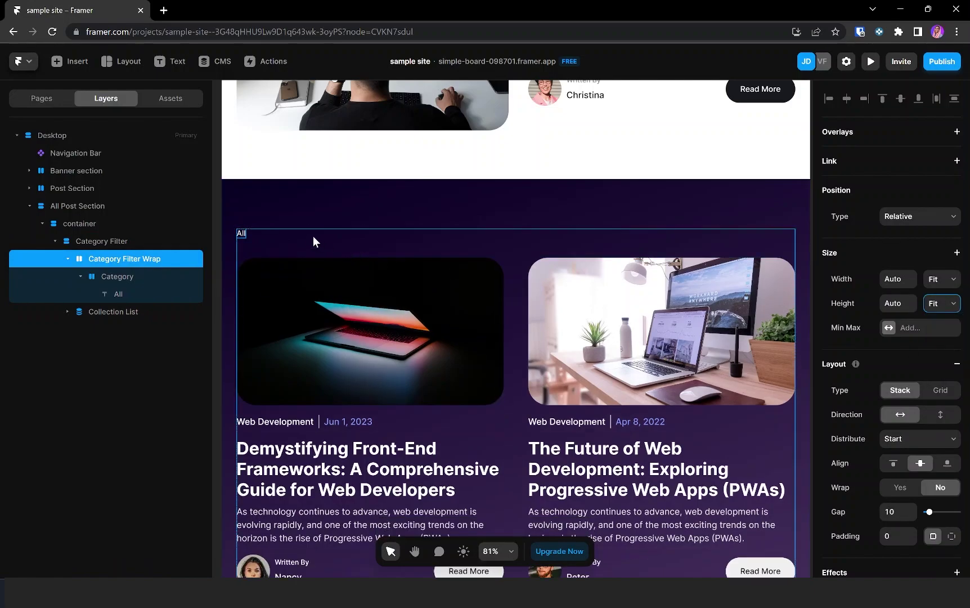
click(128, 277)
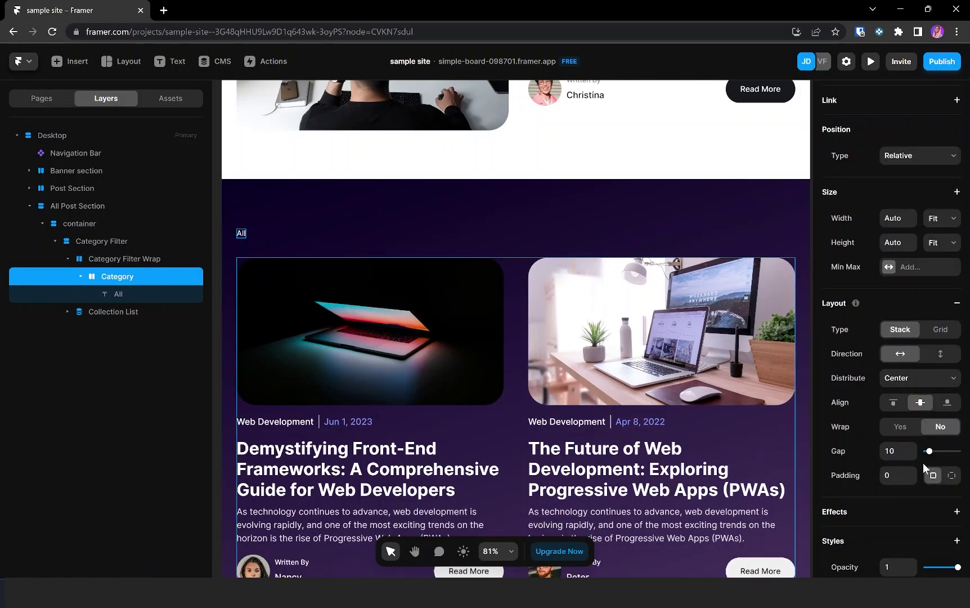
Give the Category box padding 20 and corner radius 10
click(898, 476)
text(20)
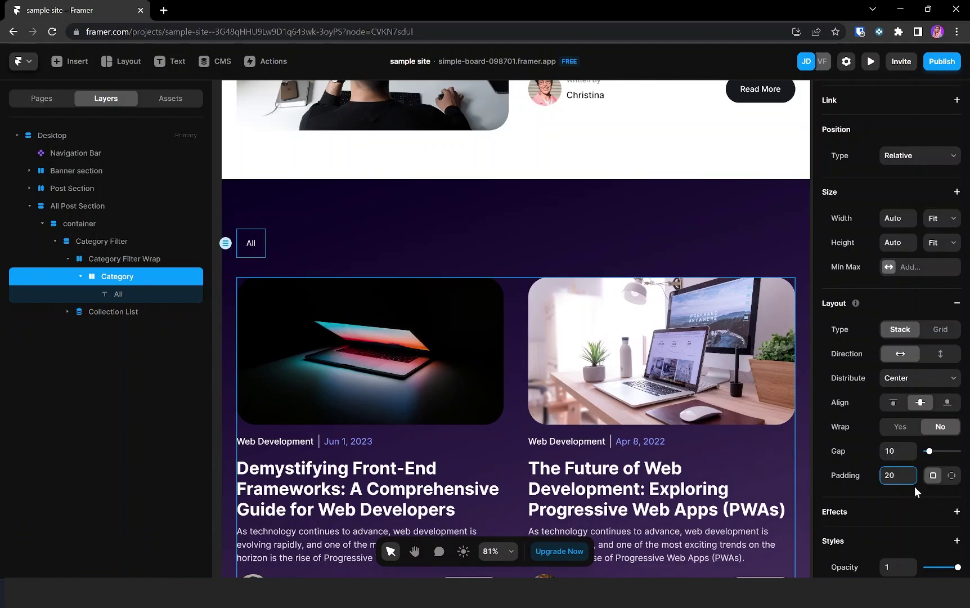
scroll(917, 493, down, 2)
click(896, 542)
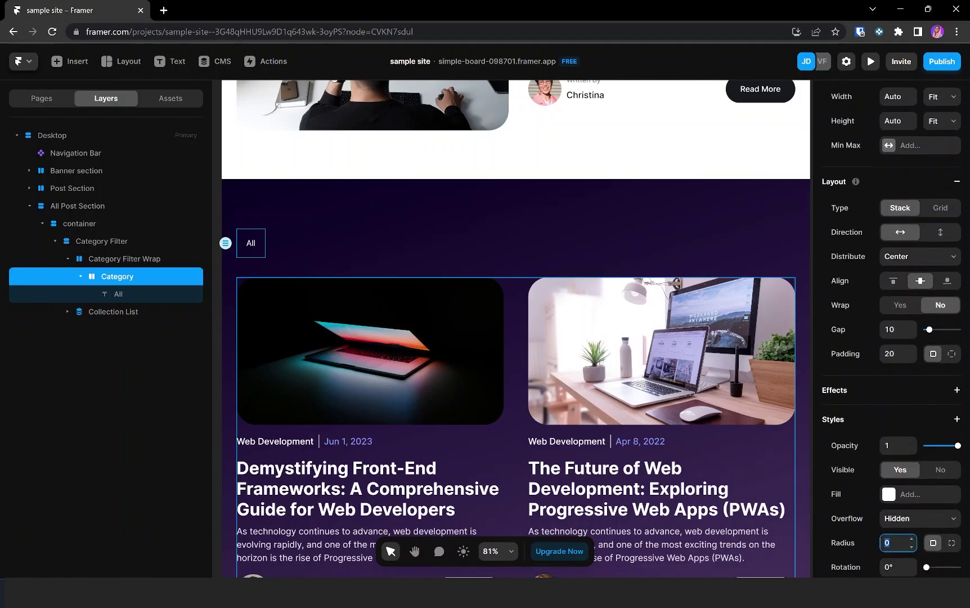
text(10)
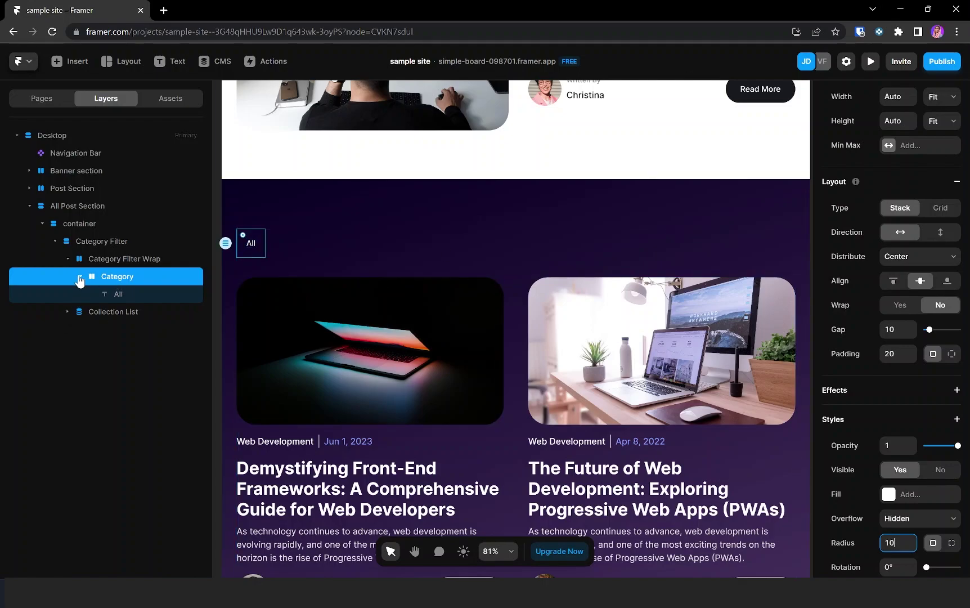
scroll(895, 543, down, 2)
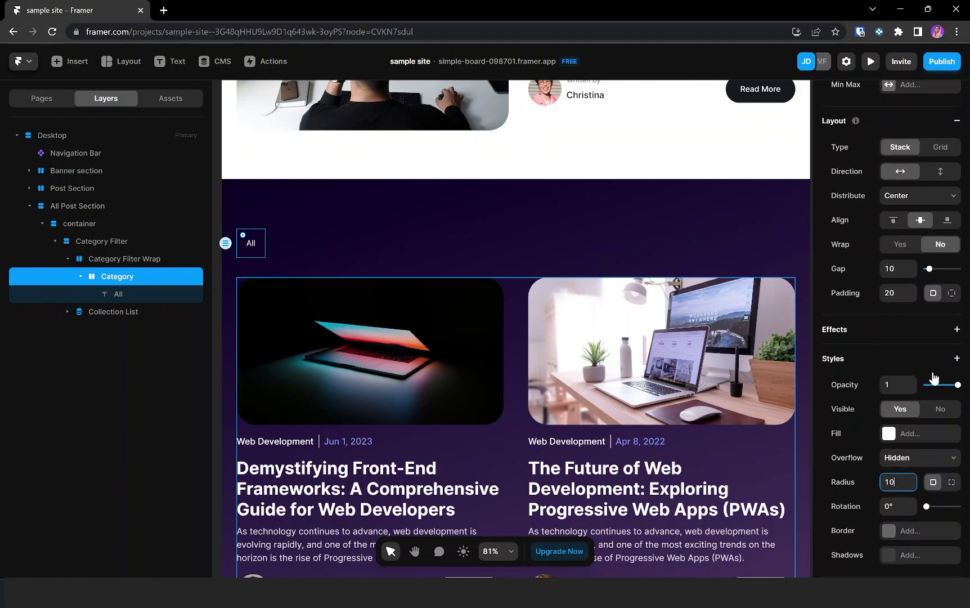
Fill the Category box with the saved blue colour style
click(889, 433)
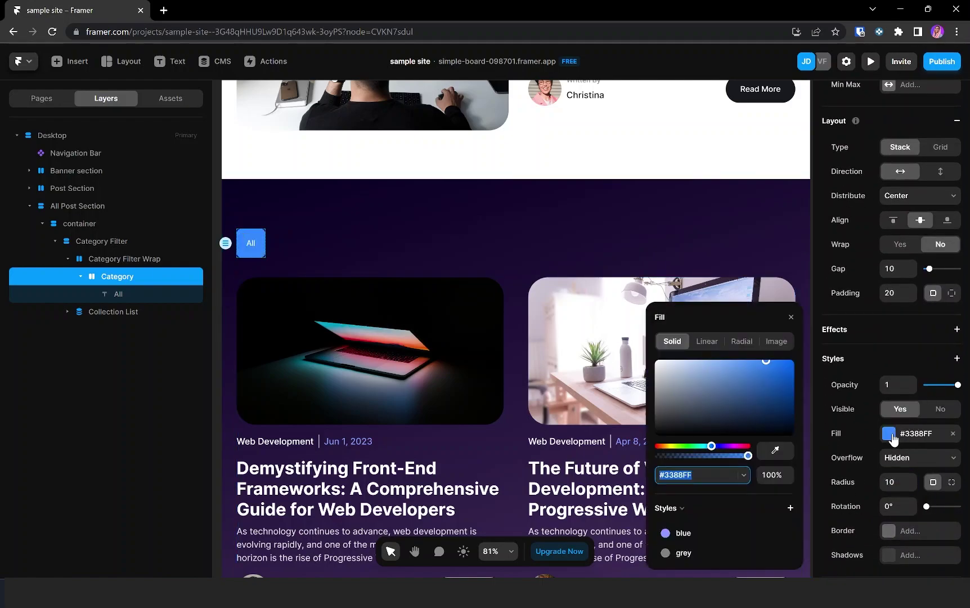
click(679, 534)
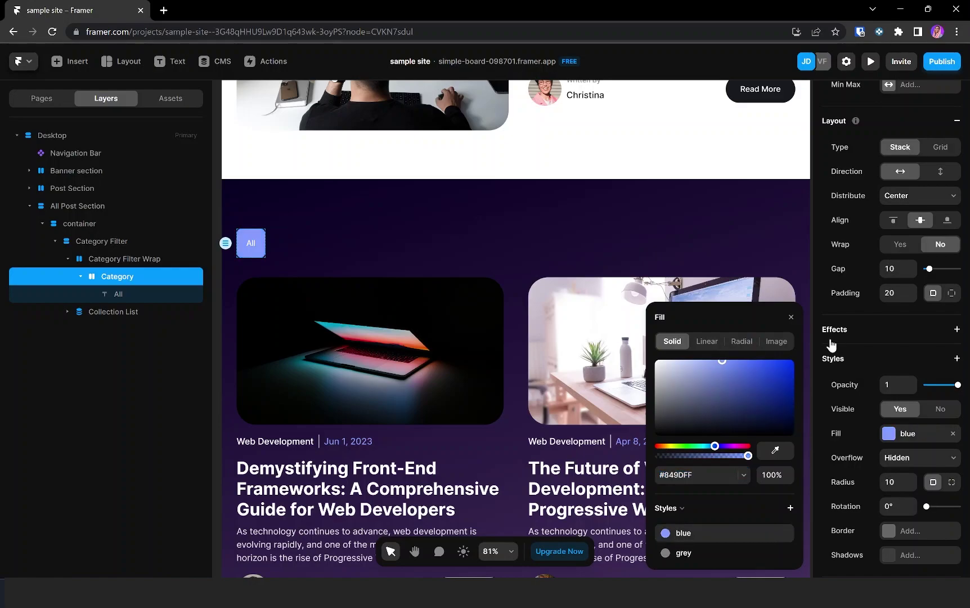
click(791, 317)
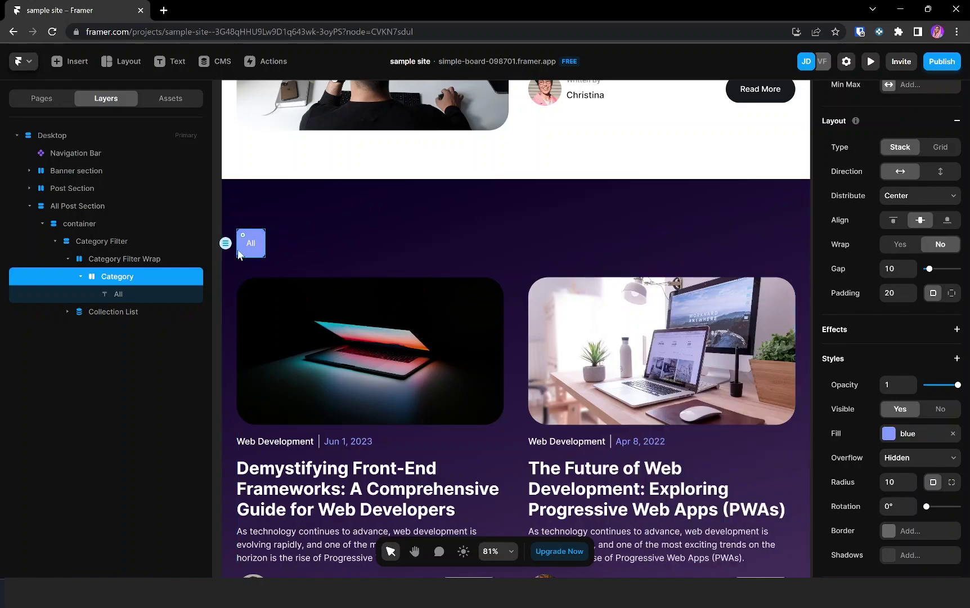
click(118, 295)
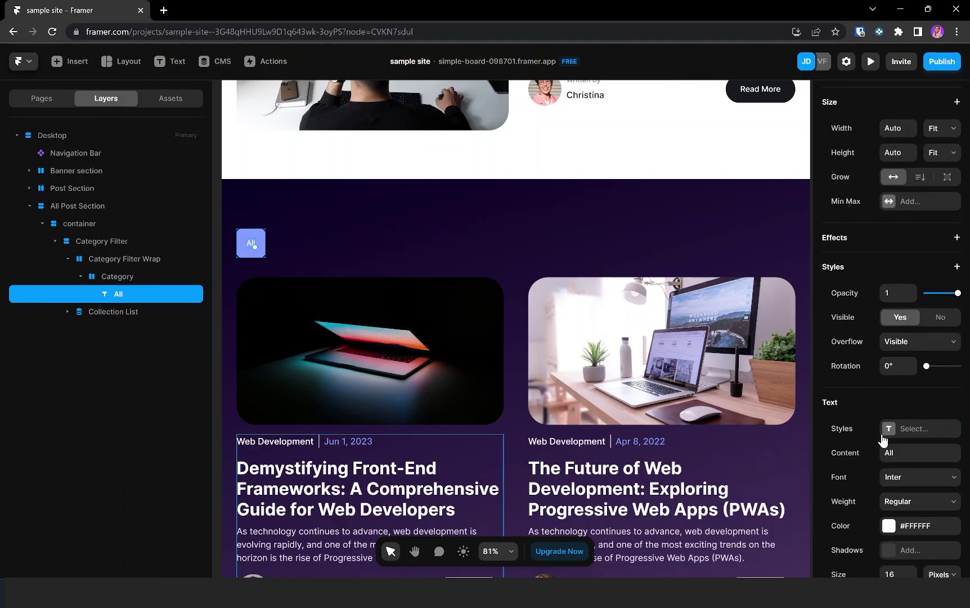
Set the 'All' label's font size to 22
scroll(907, 478, down, 2)
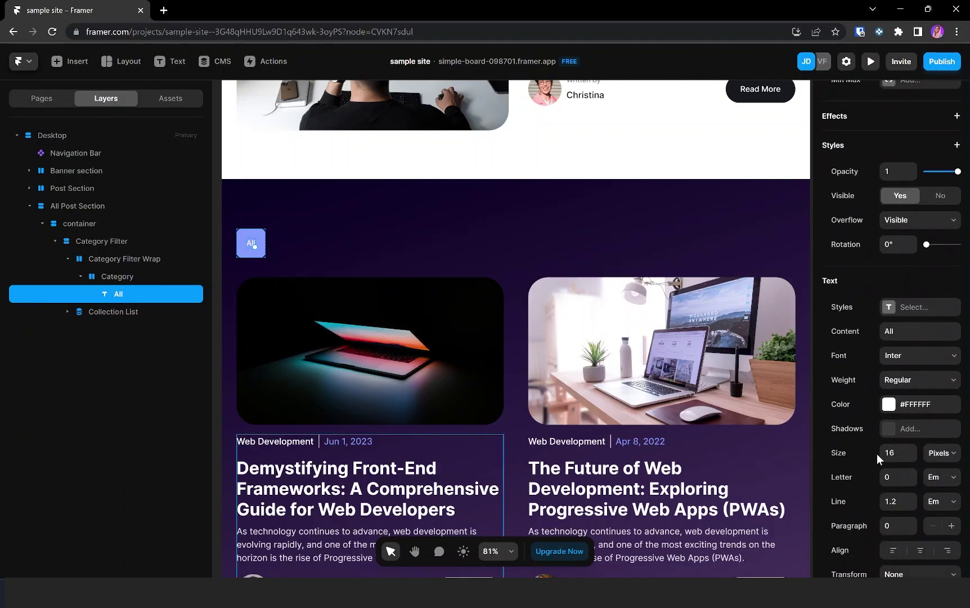
click(895, 454)
text(2)
key(Return)
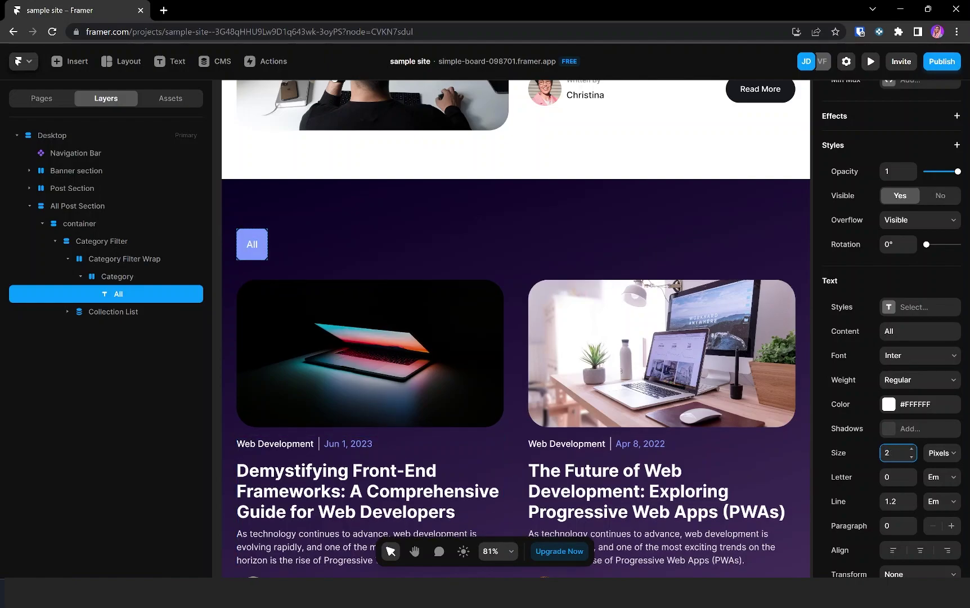
key(Return)
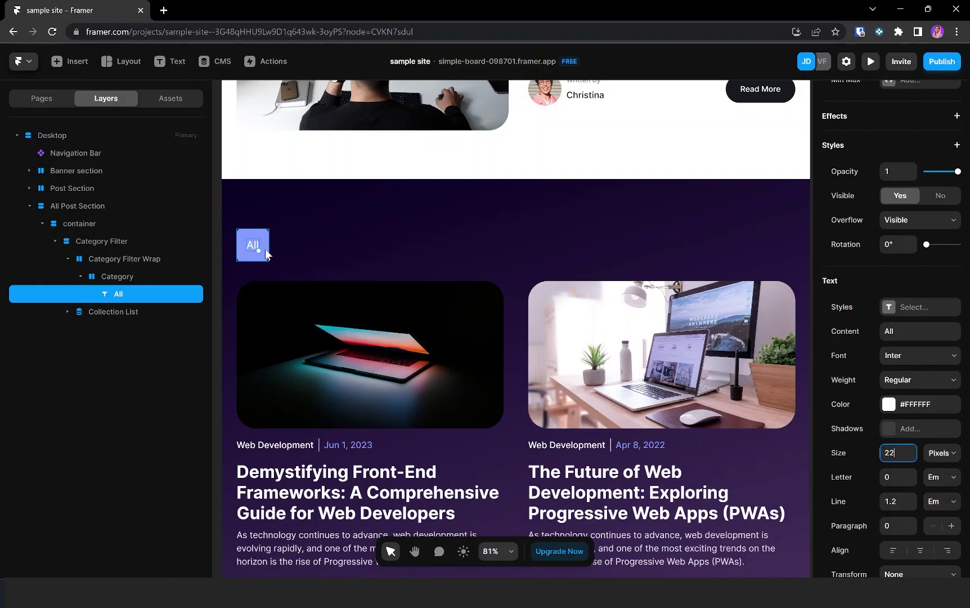
Set the Category pill's per-side padding to 10 top/bottom and 15 left/right
click(136, 278)
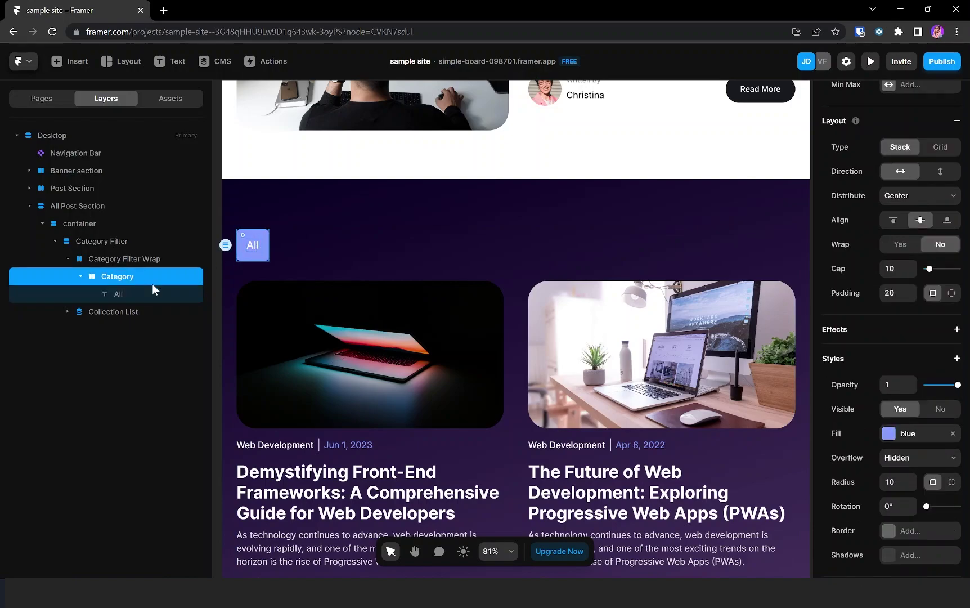
click(908, 296)
text(15)
key(Return)
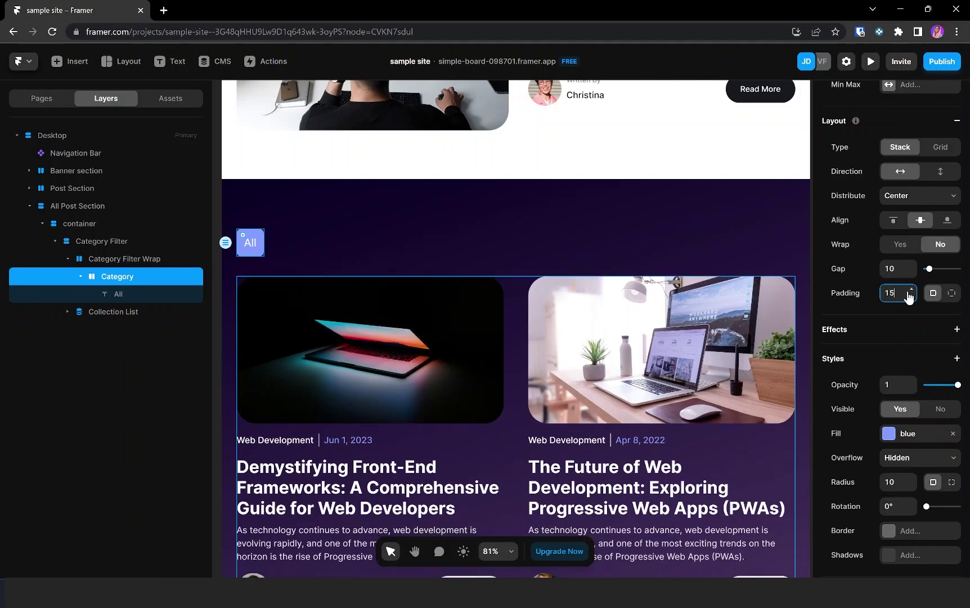
click(949, 296)
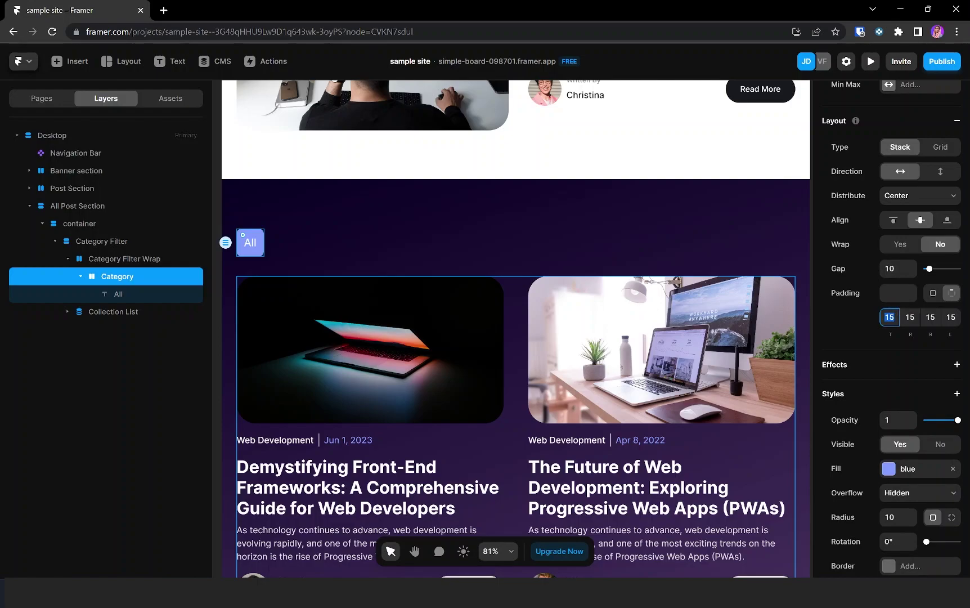
text(10)
click(930, 317)
text(1)
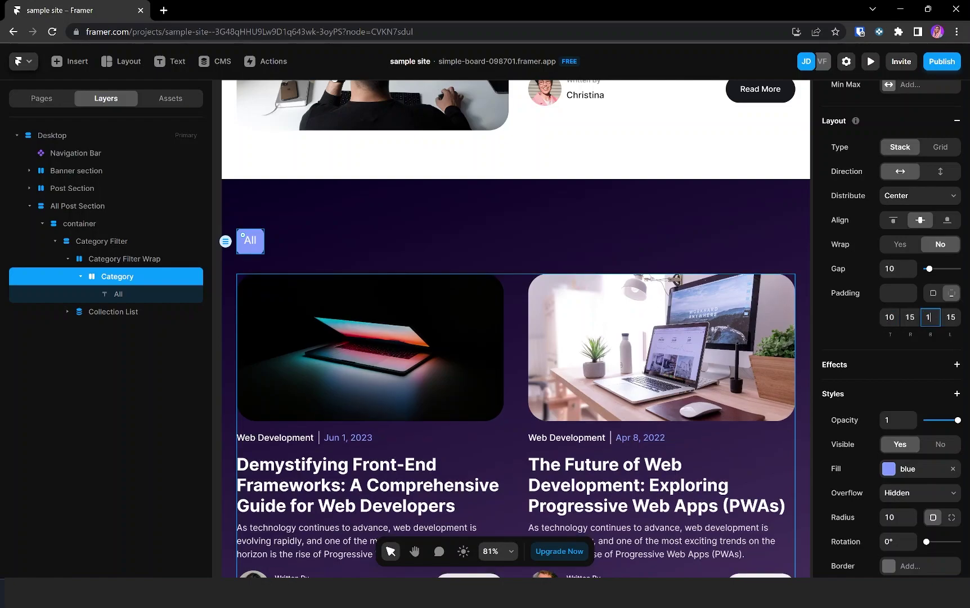
key(Return)
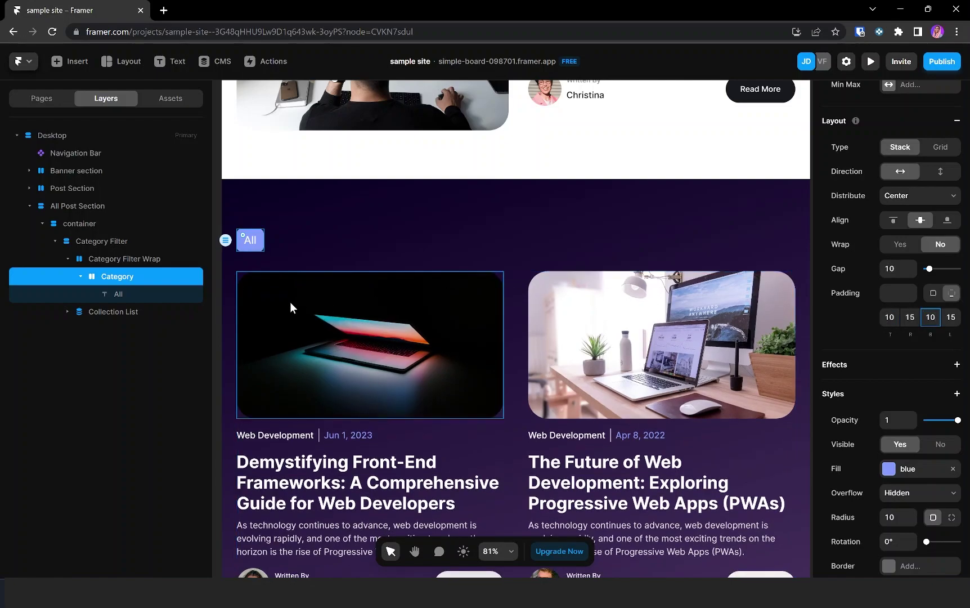
click(80, 277)
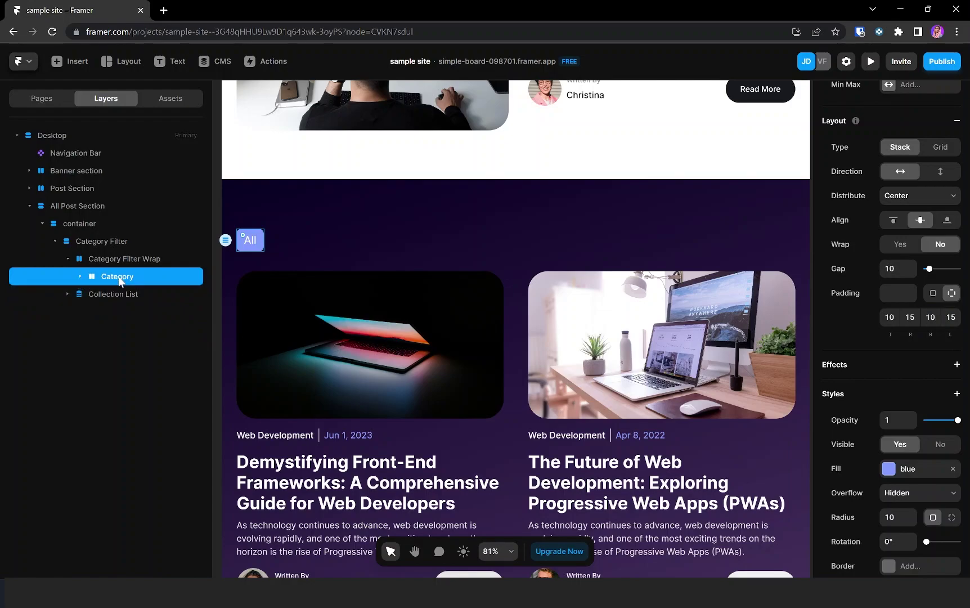
Duplicate the All button twice and relabel the first copy 'Design'
key(ctrl+d)
key(ctrl+d)
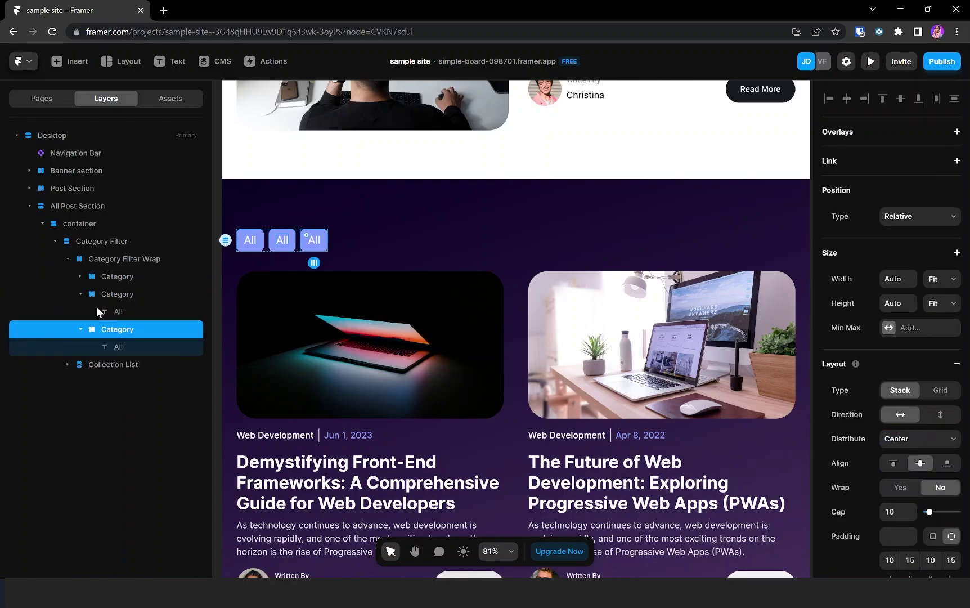
click(117, 312)
scroll(833, 490, down, 1)
click(917, 513)
text(Dessign)
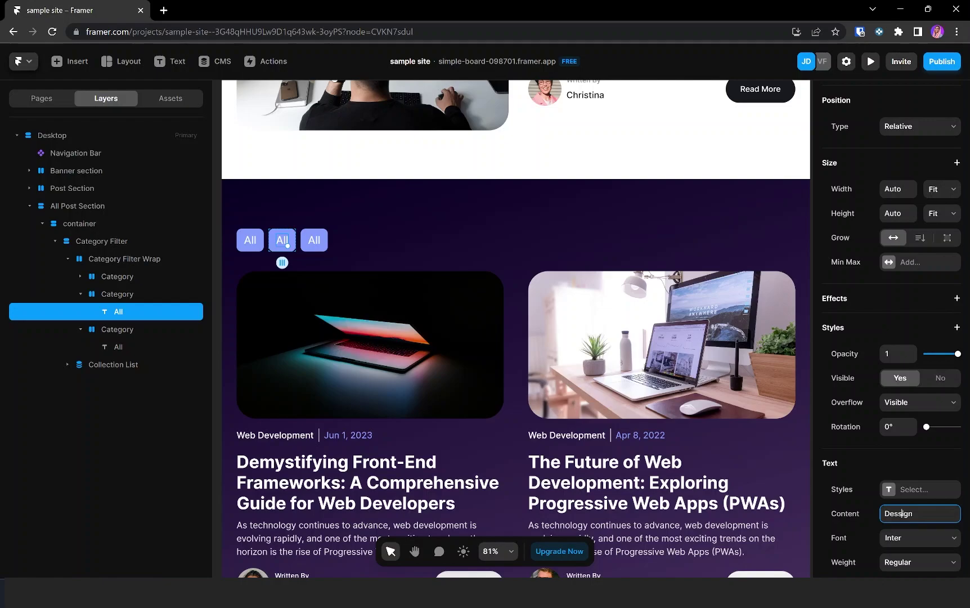
click(898, 514)
key(BackSpace)
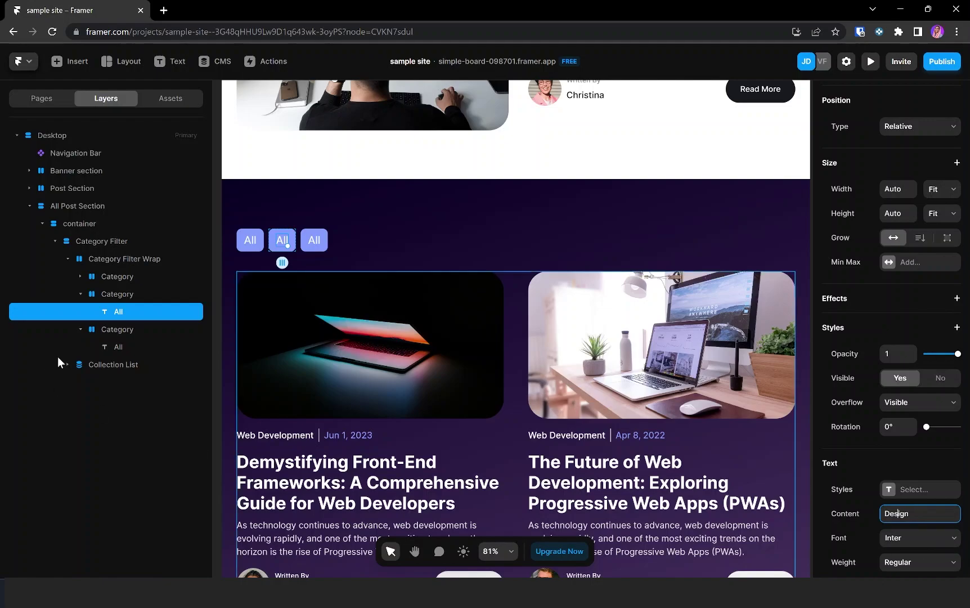
click(116, 329)
Relabel the third button 'Web Development'
click(124, 347)
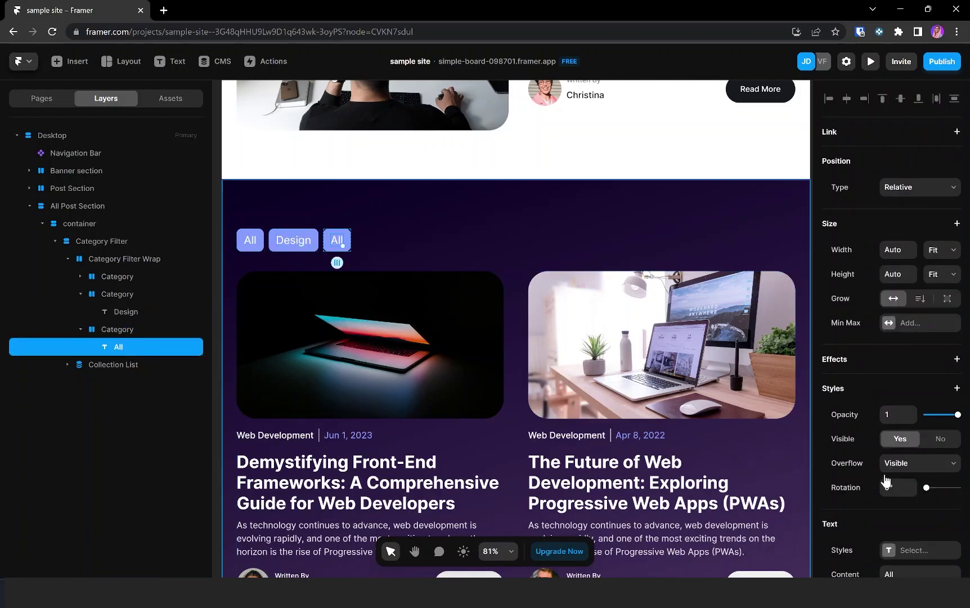
scroll(921, 551, down, 3)
click(911, 453)
text(Web Developm)
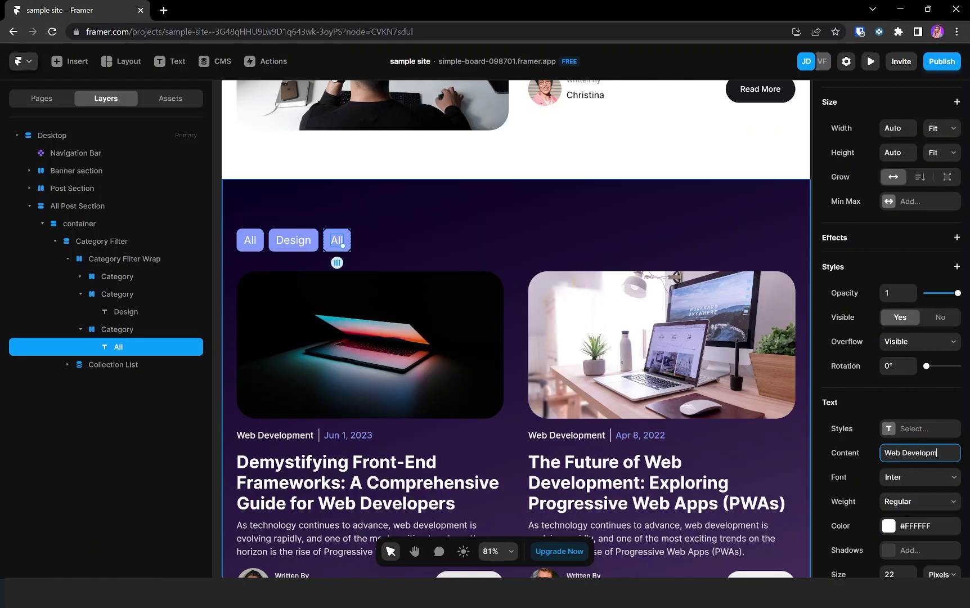
text(ent)
click(678, 251)
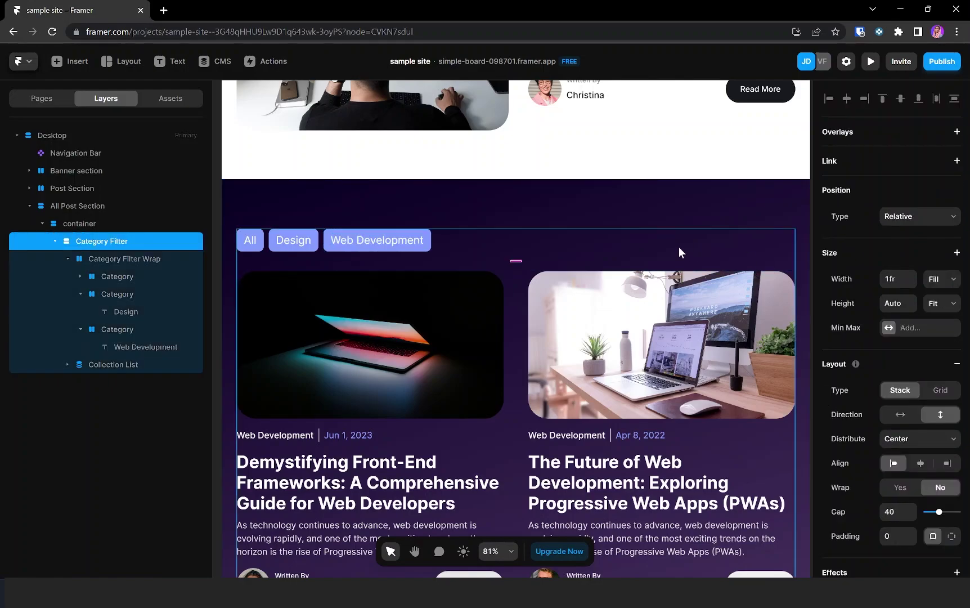
Apply the grey colour style fill to the Design and Web Development category pills
click(117, 294)
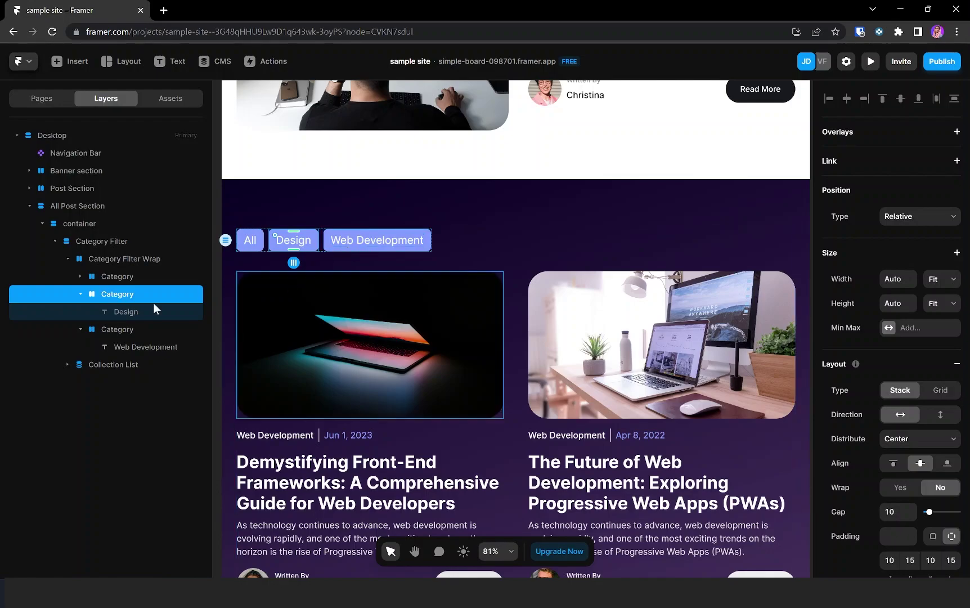
click(80, 294)
click(80, 311)
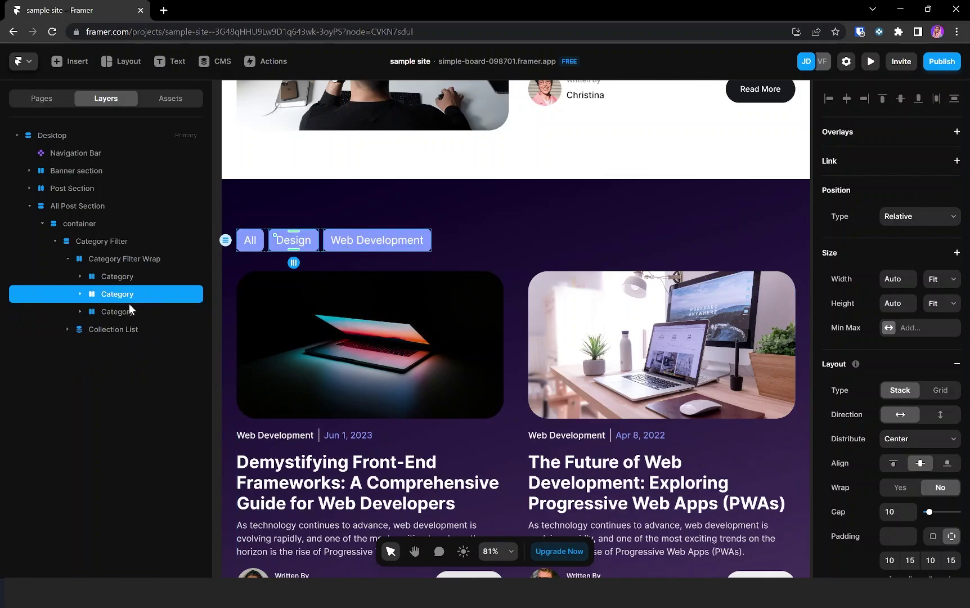
scroll(945, 464, down, 3)
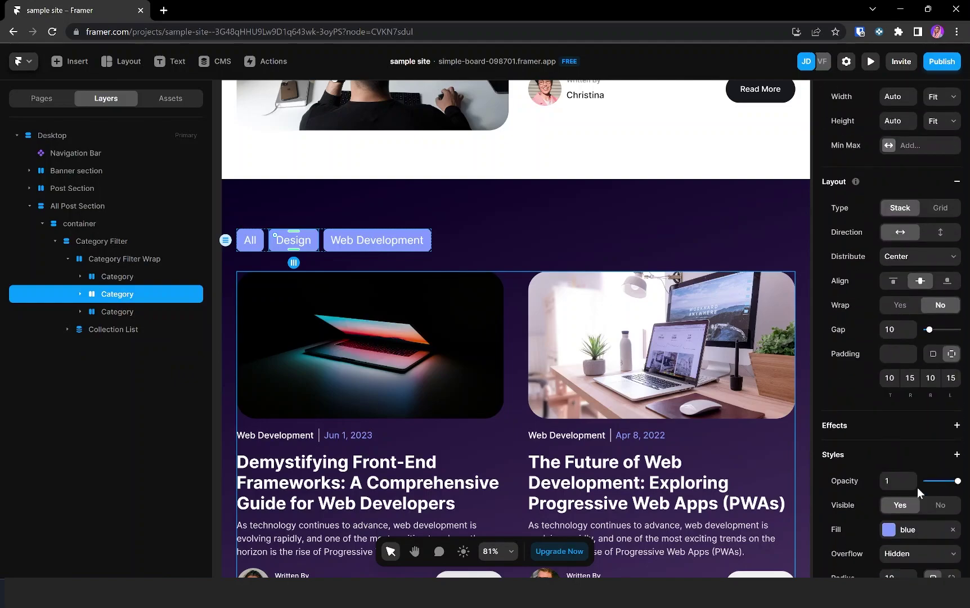
click(908, 529)
click(683, 554)
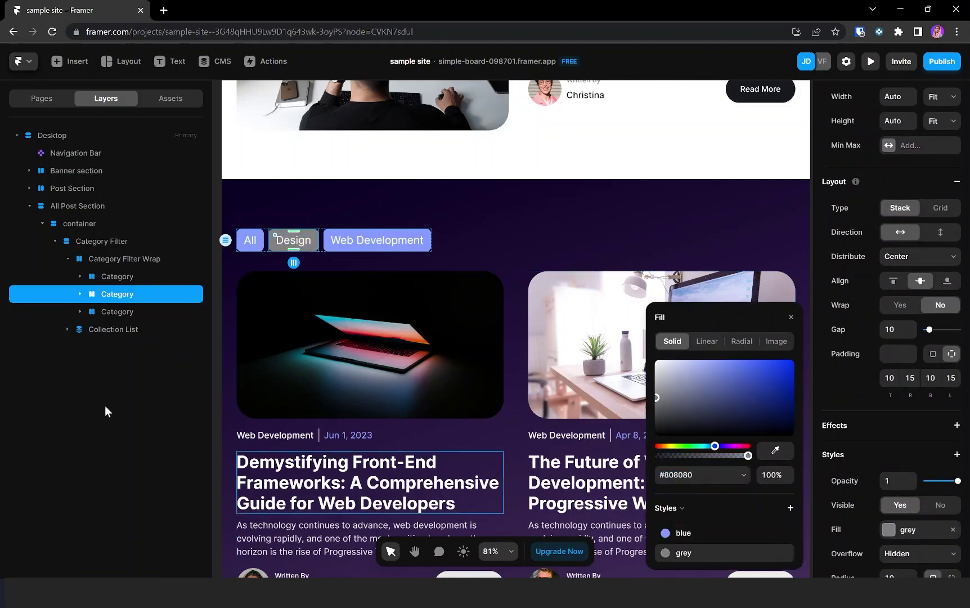
click(139, 310)
click(690, 554)
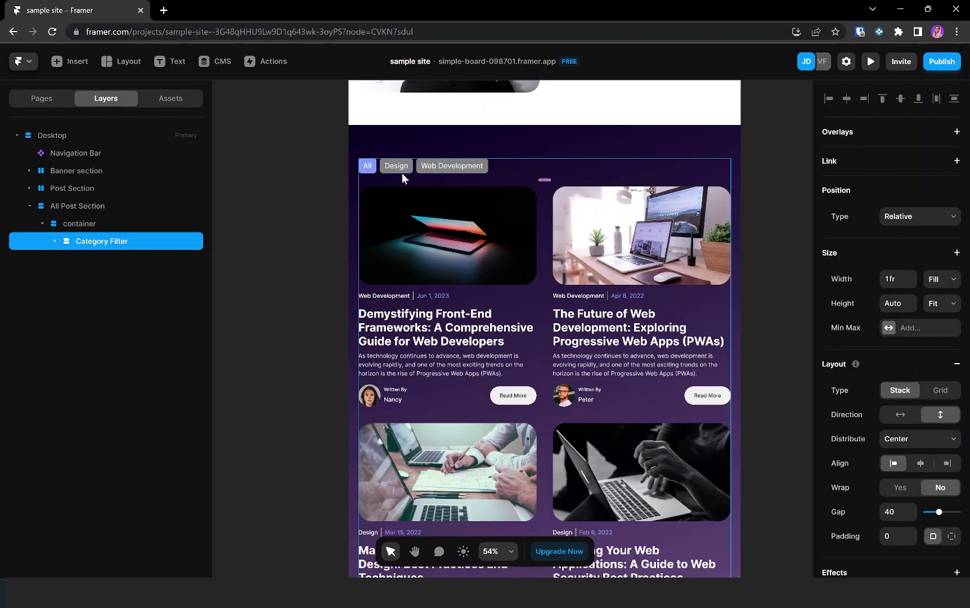
Convert the Category Filter layer into a component
right_click(117, 242)
click(180, 250)
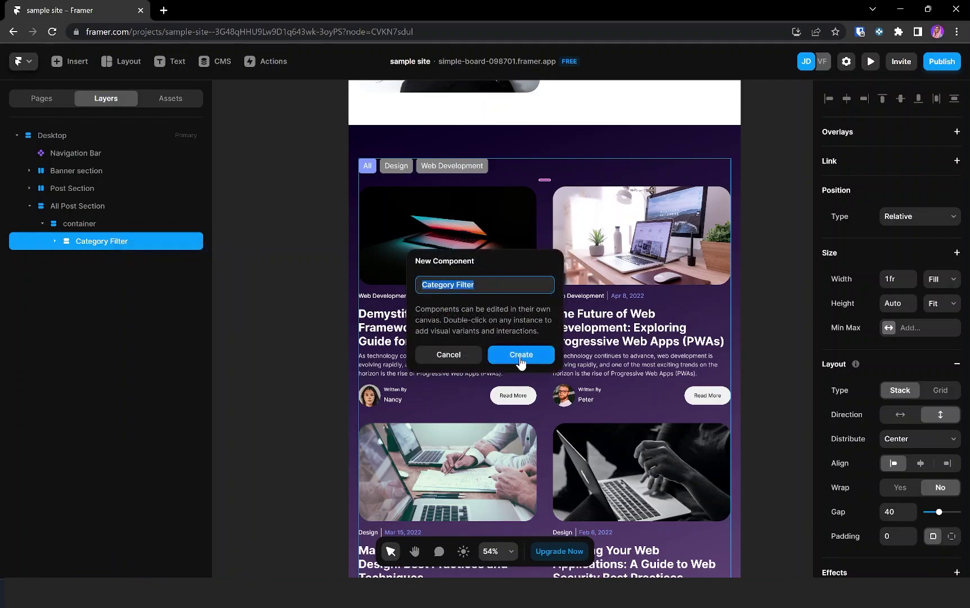
click(519, 358)
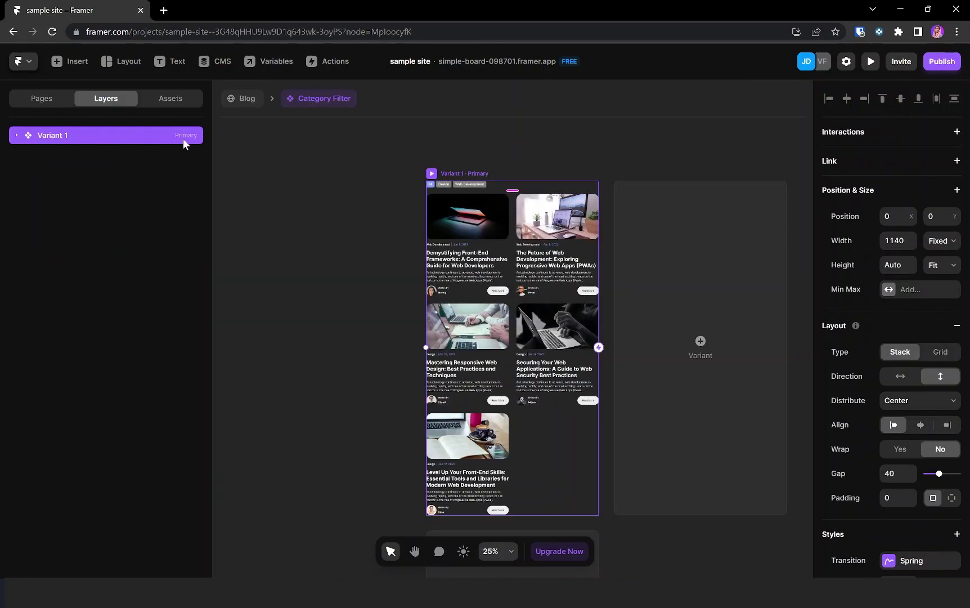
Rename the component's primary variant to 'All'
double_click(77, 136)
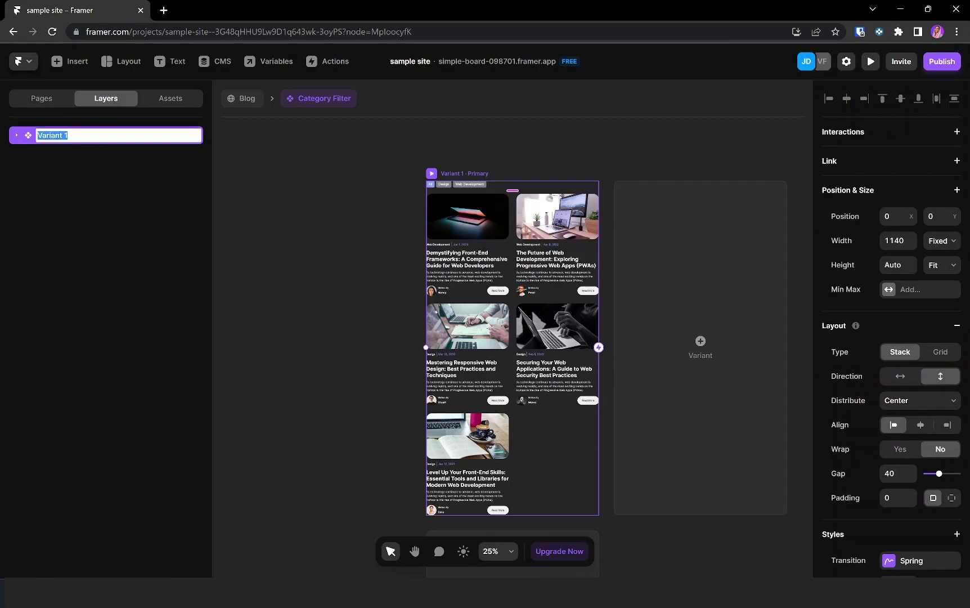
text(All)
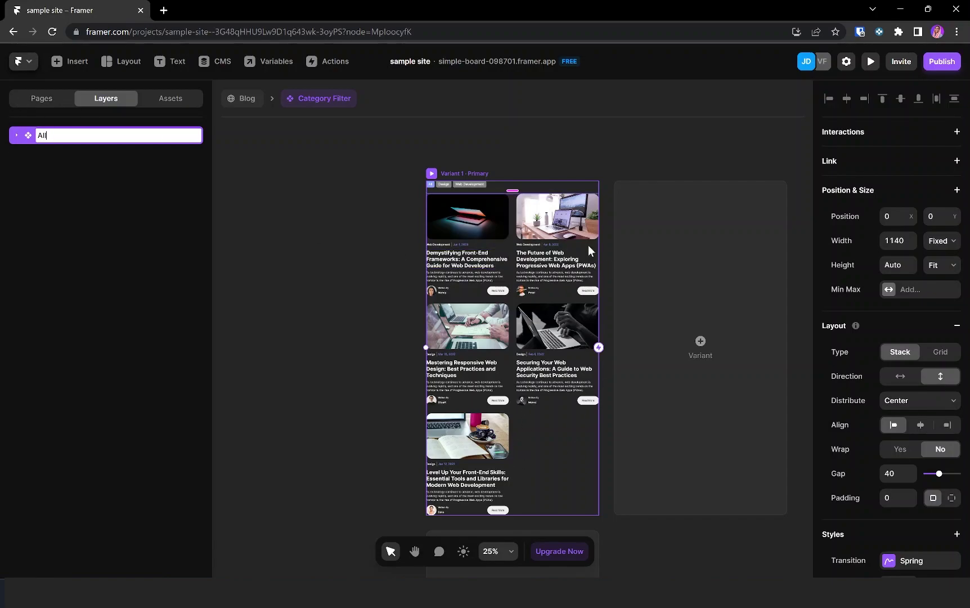
key(Return)
scroll(548, 212, up, 5)
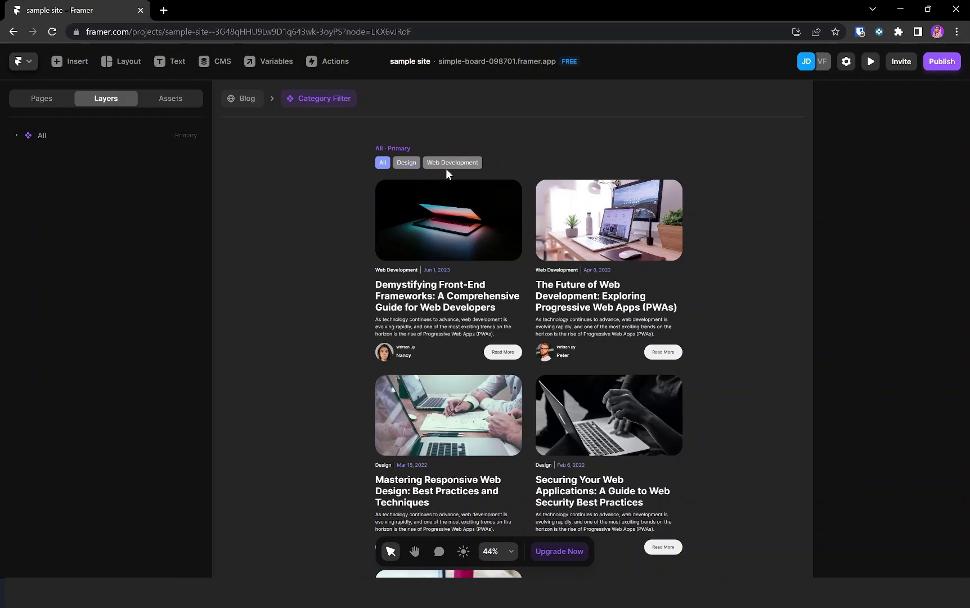
click(43, 136)
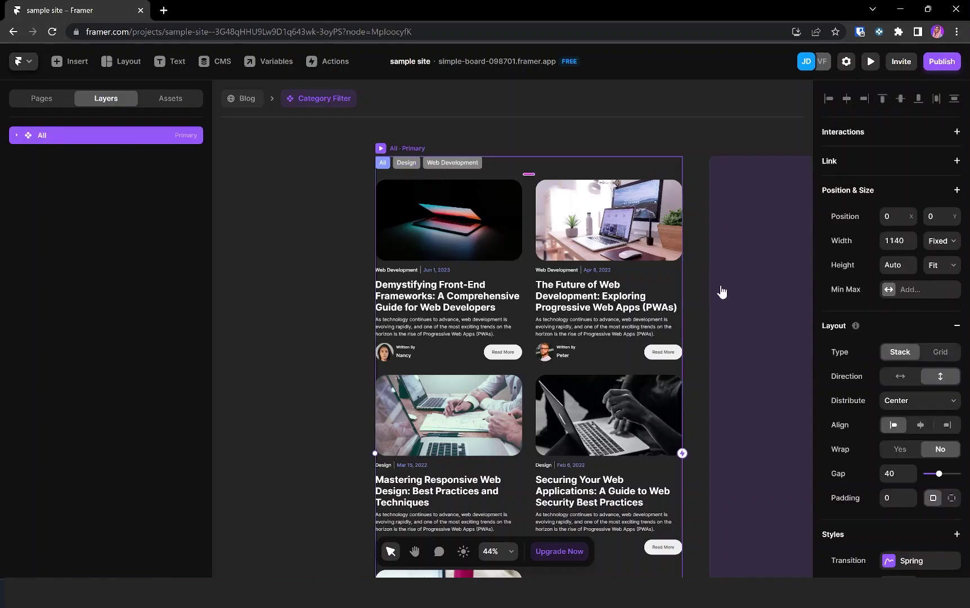
Add a second variant to the Category Filter and name it 'Design'
scroll(665, 344, right, 5)
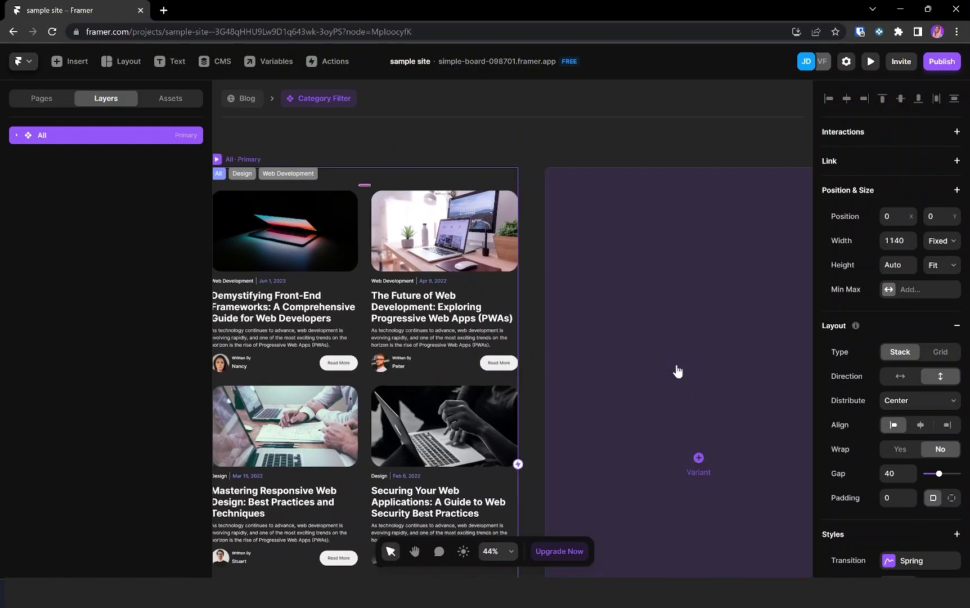
click(698, 459)
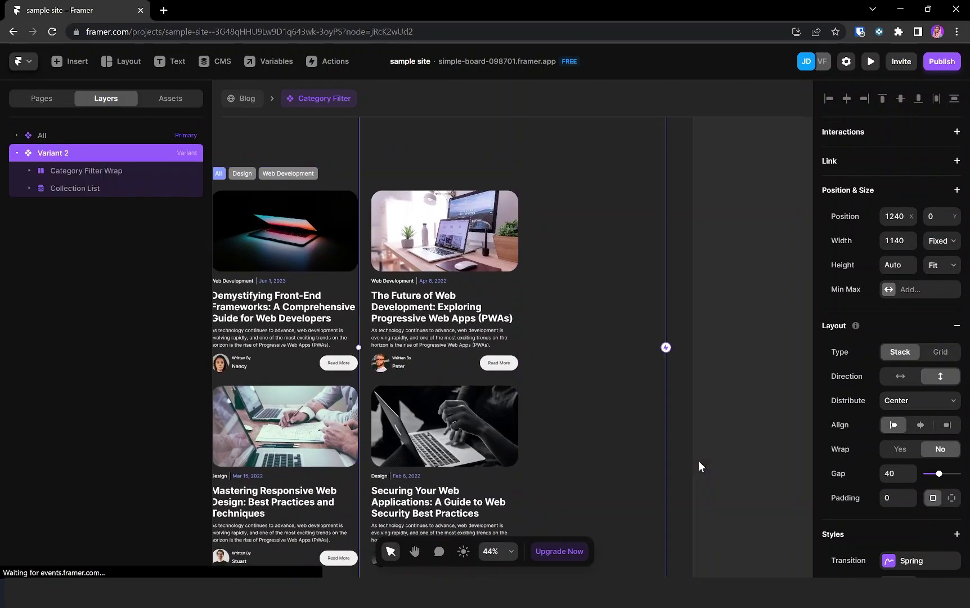
double_click(77, 151)
text(Design)
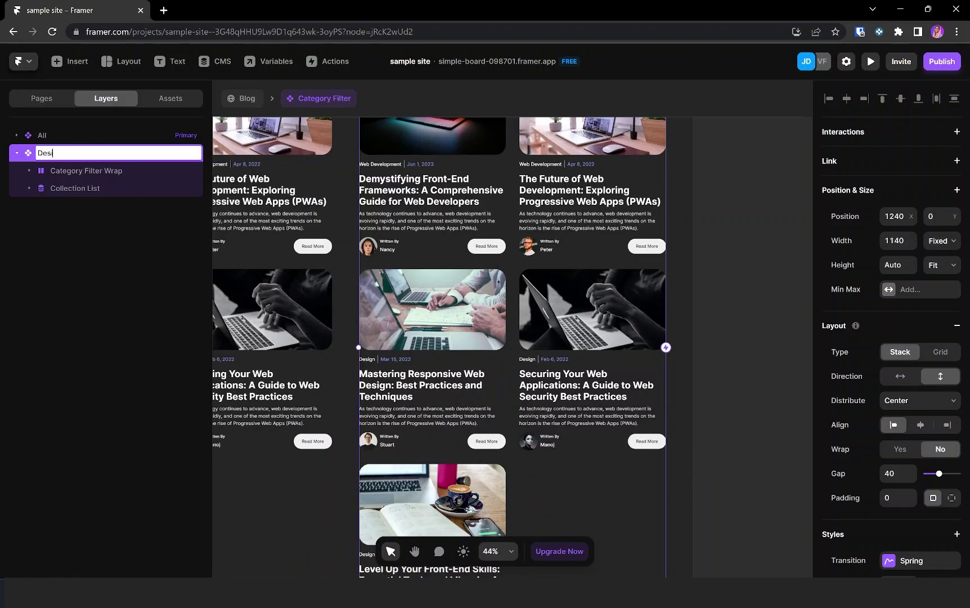
click(17, 153)
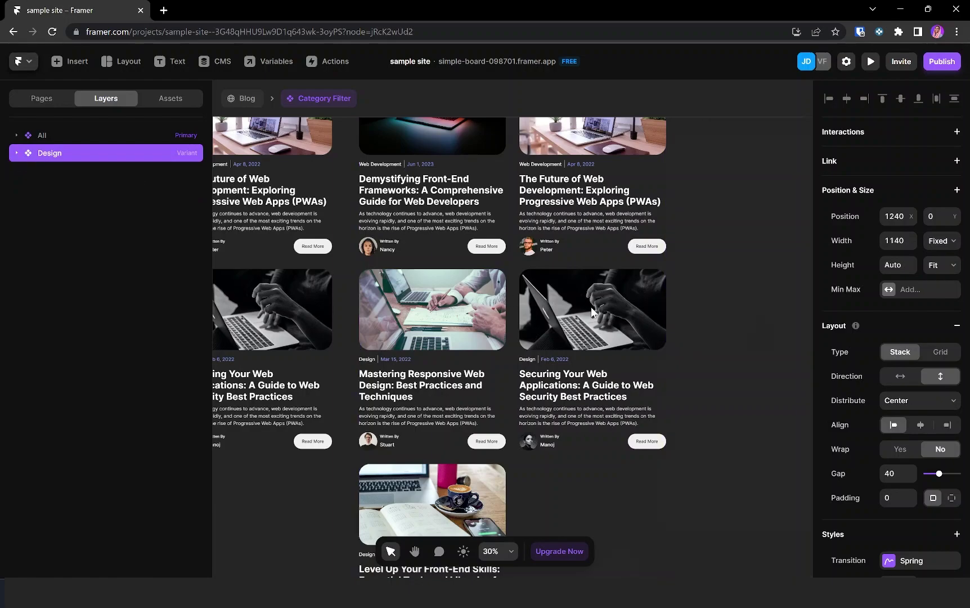
scroll(592, 312, down, 5)
Add a third variant named 'Web Development' and pan to see all three variants
click(733, 328)
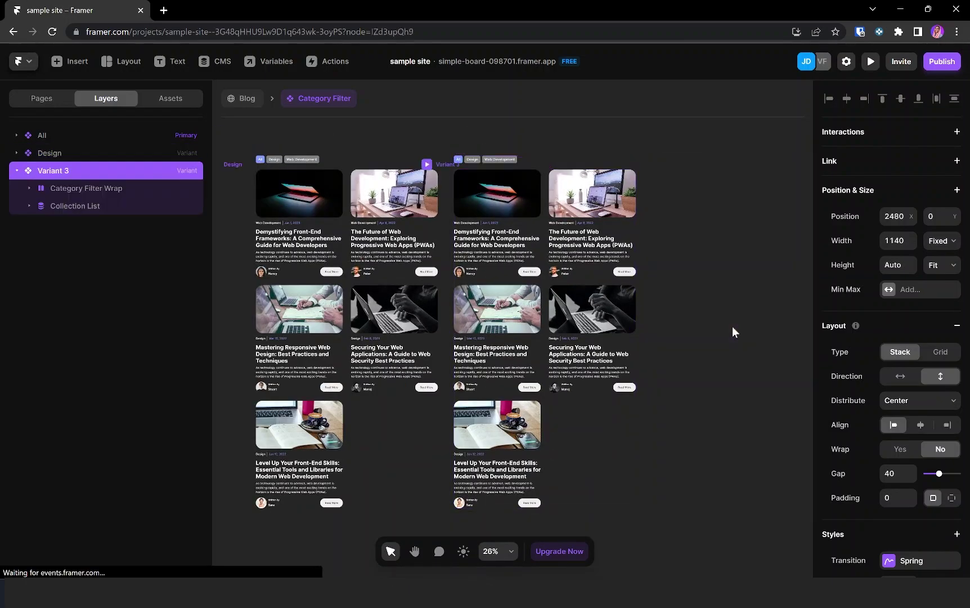
double_click(58, 174)
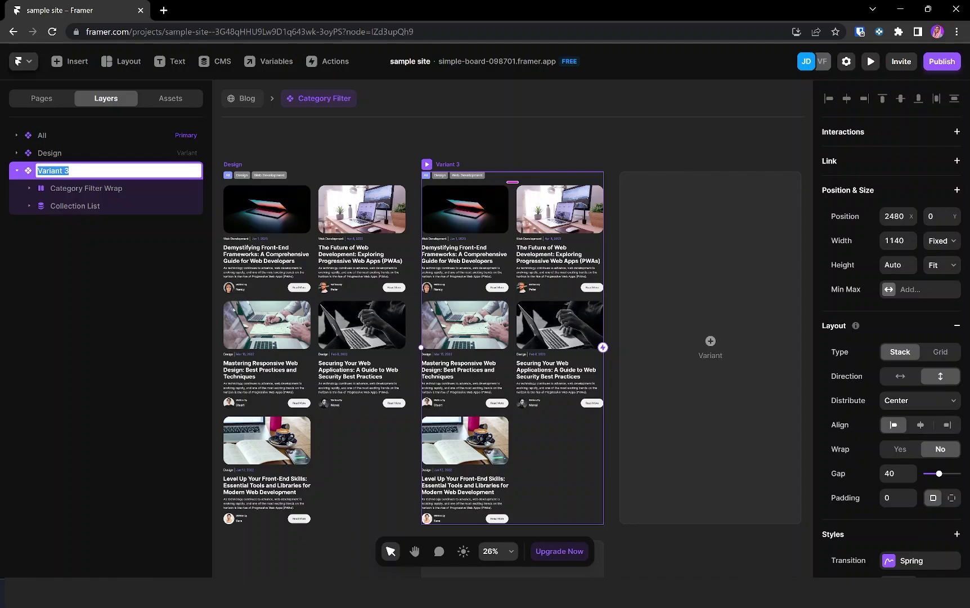
text(Web Development)
key(Return)
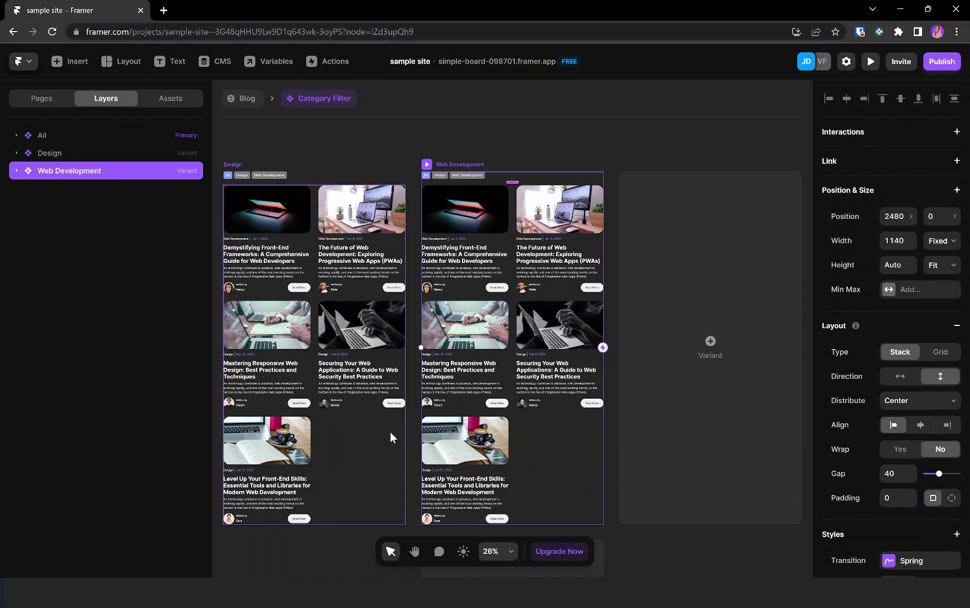
click(412, 428)
key(h)
drag(398, 426, 577, 406)
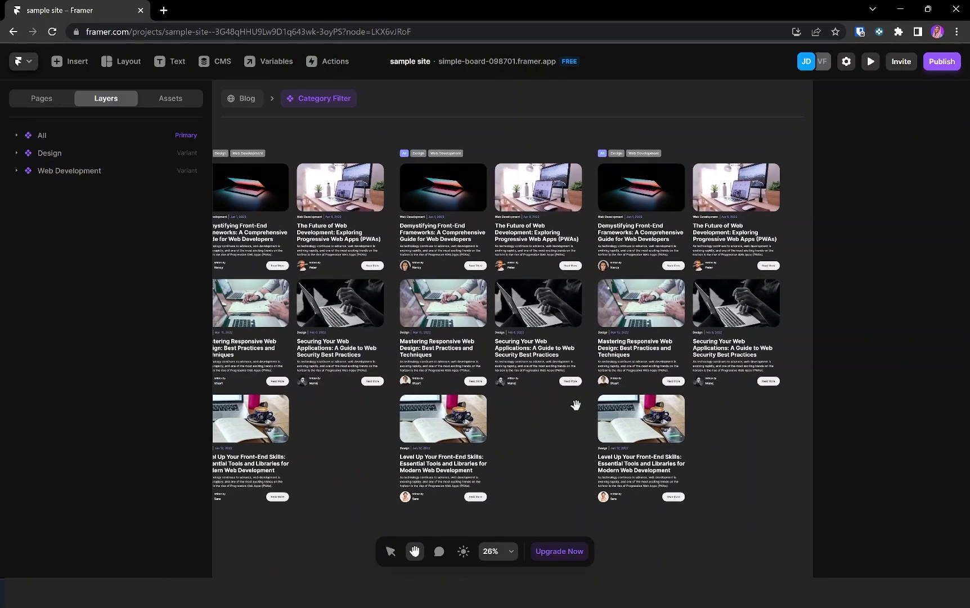
key(v)
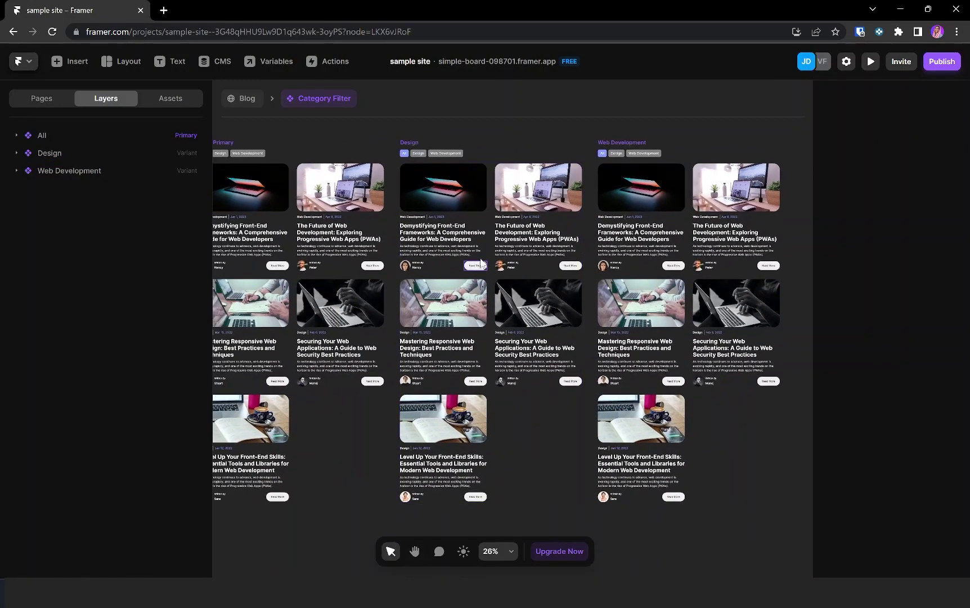
In the Design variant, give the All pill the grey colour style fill
click(42, 137)
click(59, 153)
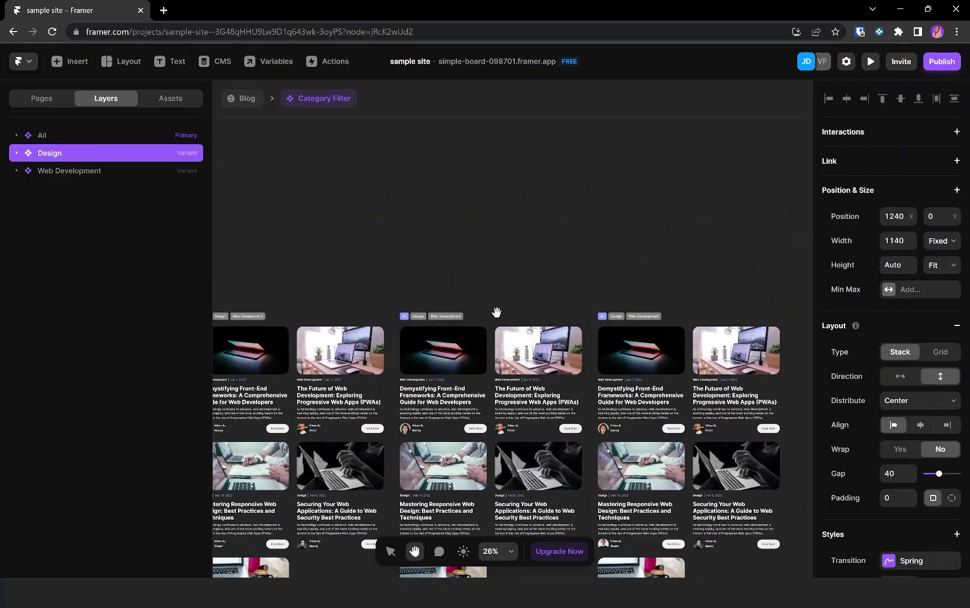
scroll(498, 319, up, 10)
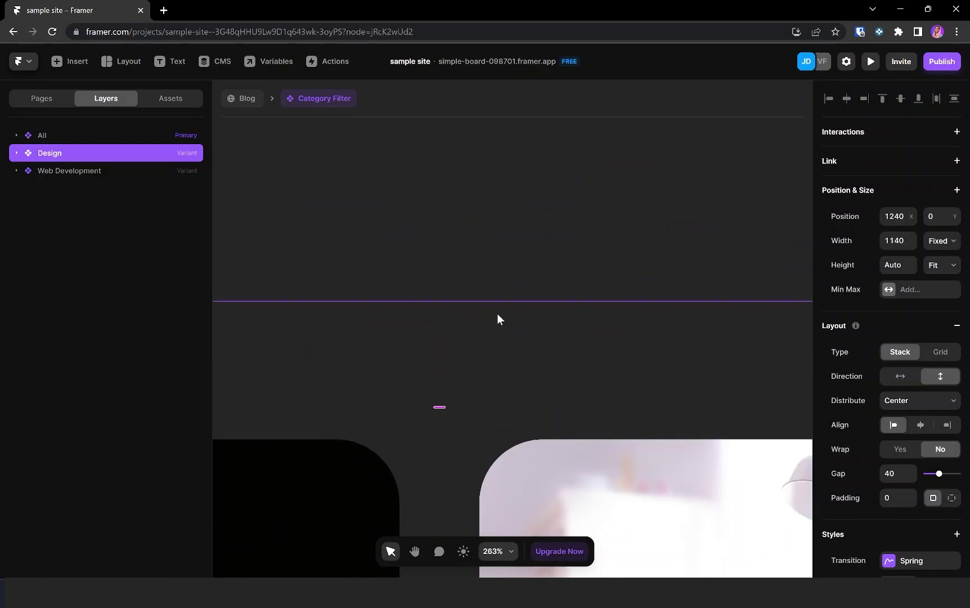
scroll(498, 314, down, 4)
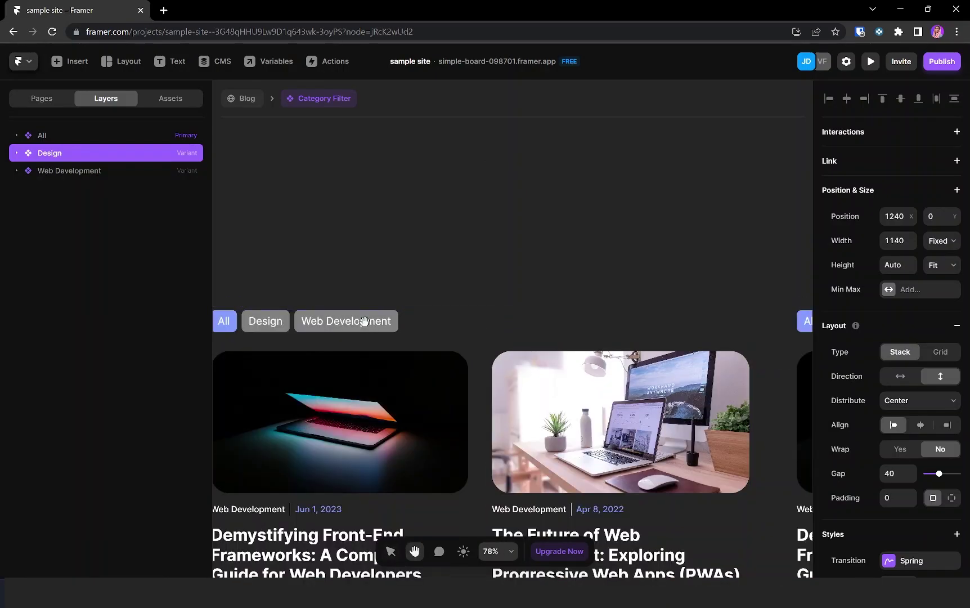
scroll(468, 305, left, 5)
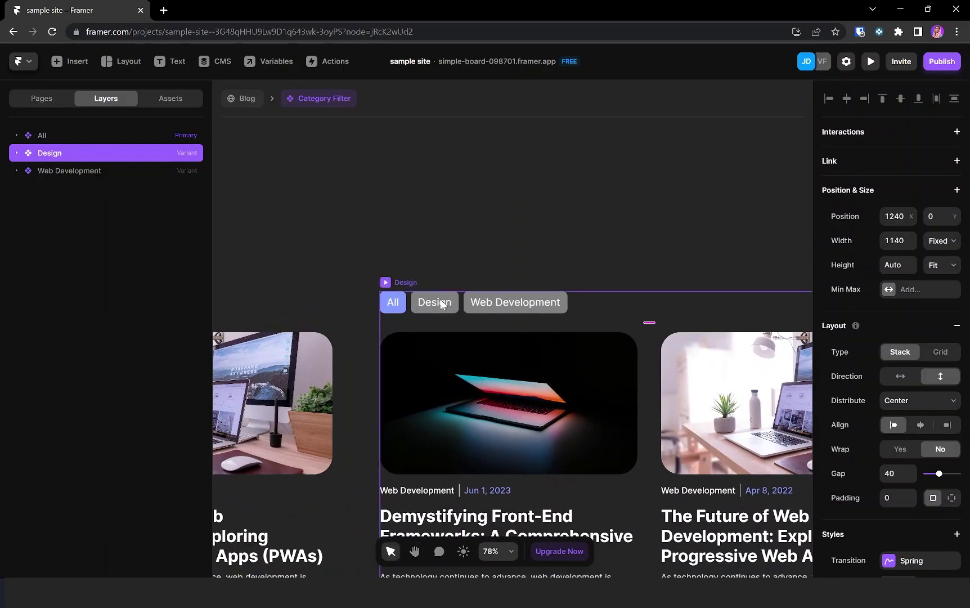
click(441, 305)
click(85, 189)
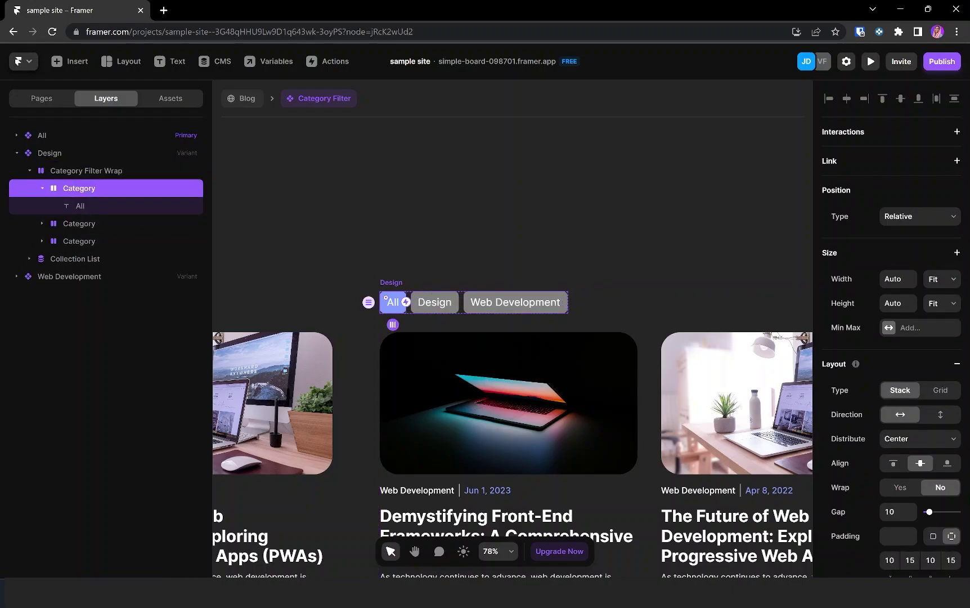
scroll(923, 478, down, 4)
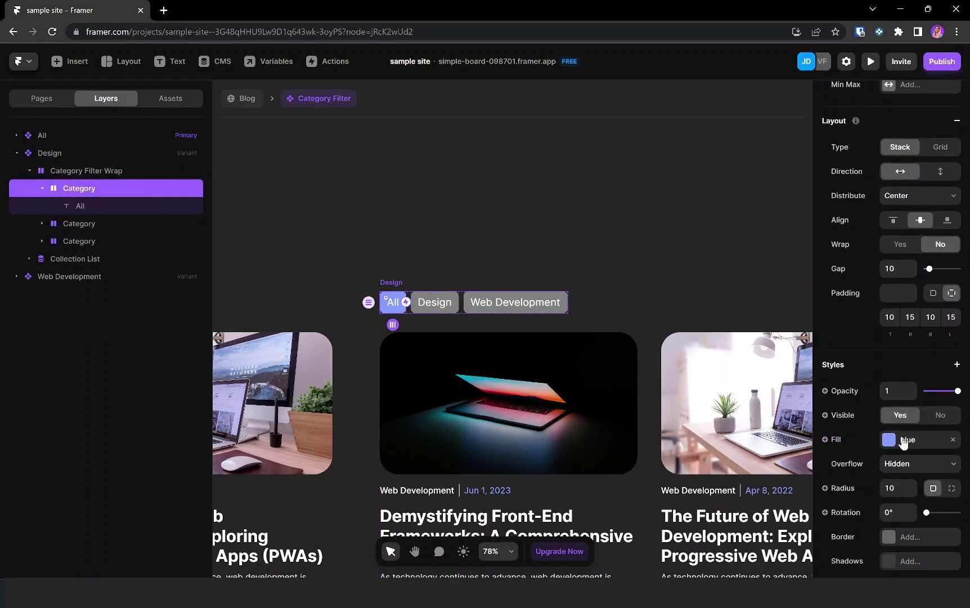
click(903, 440)
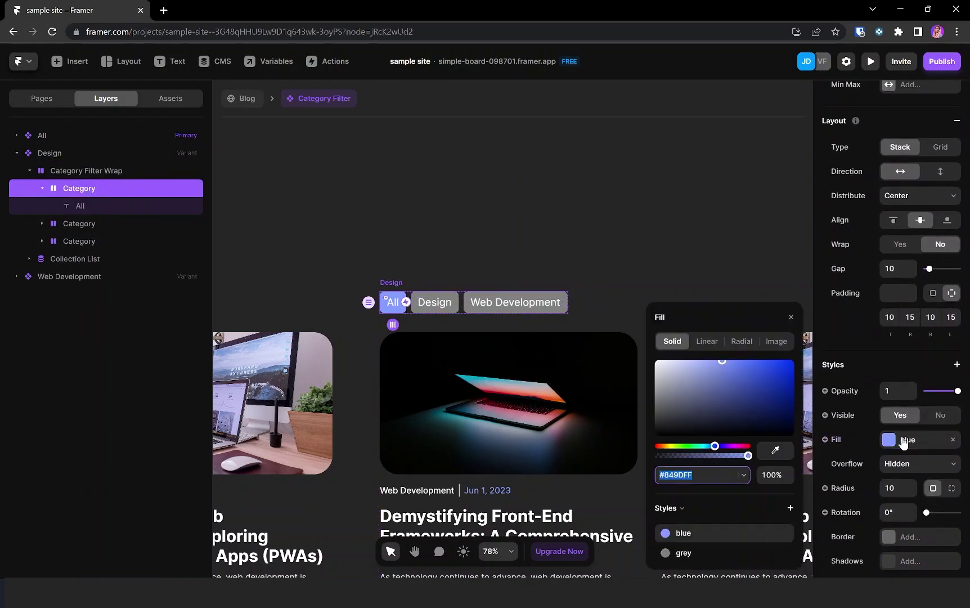
click(682, 553)
Give the Design variant's Design pill the blue colour style fill
click(68, 224)
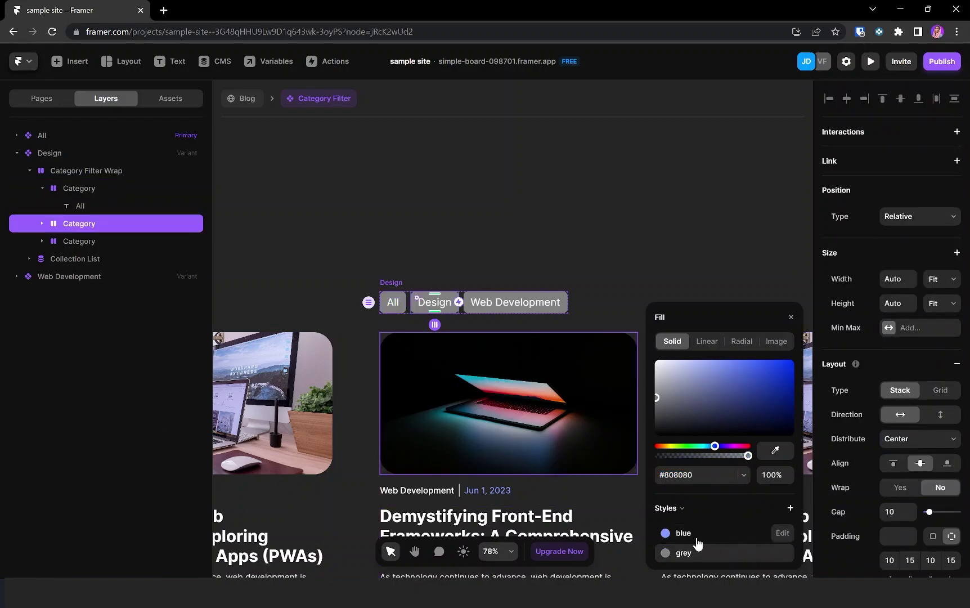
click(685, 533)
click(586, 262)
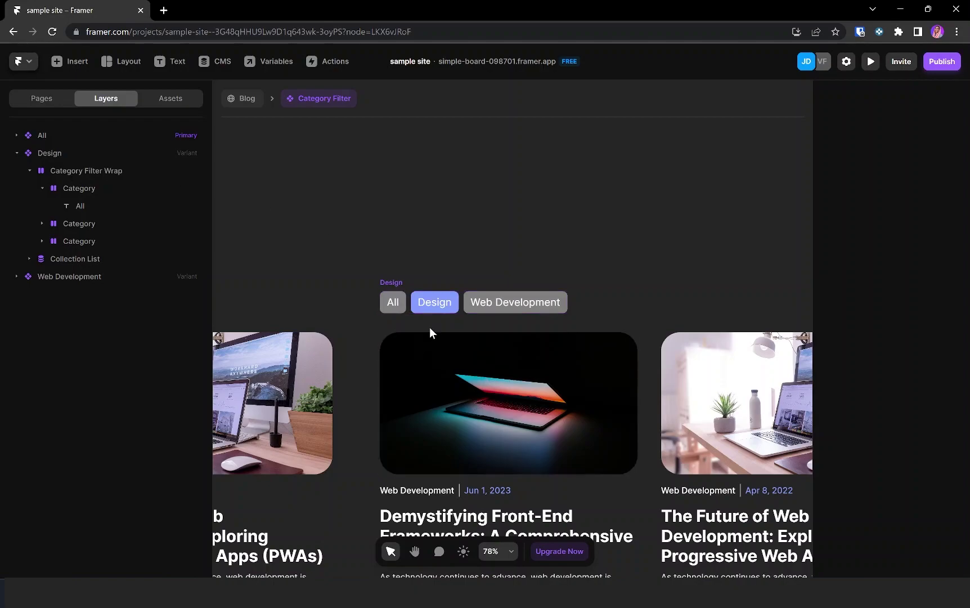
click(35, 153)
click(16, 153)
click(49, 170)
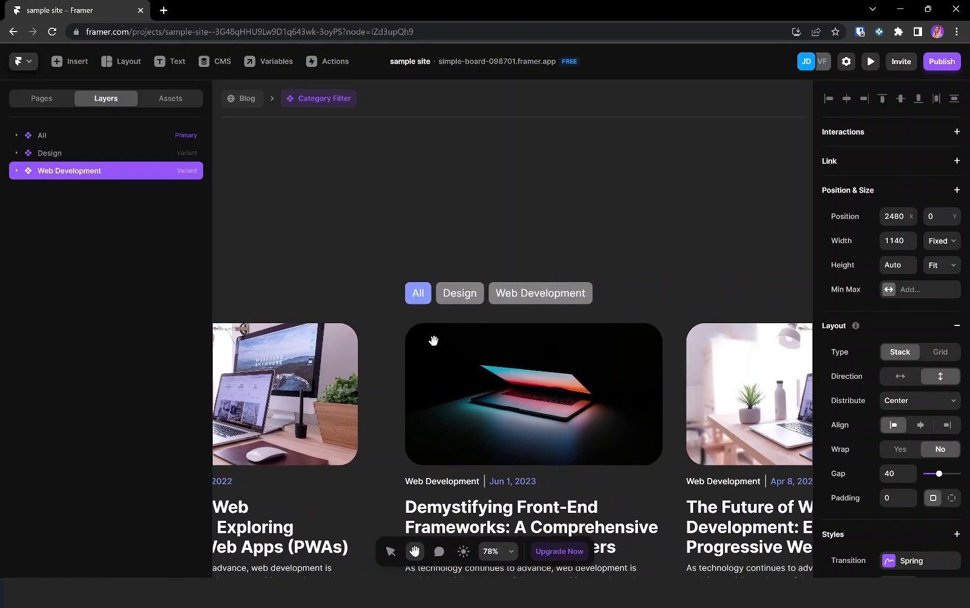
In the Web Development variant, give the All pill the grey colour style fill
click(424, 299)
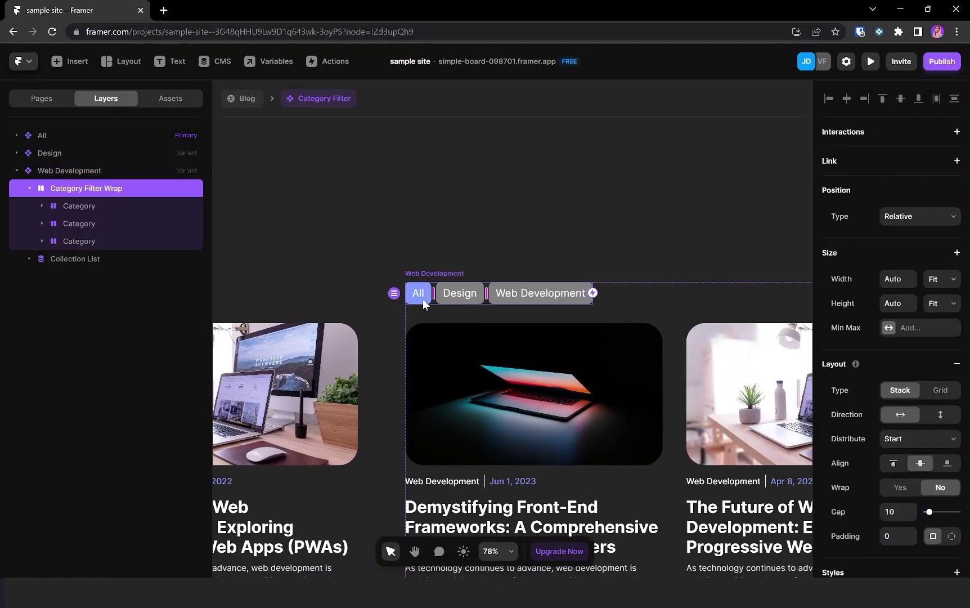
click(85, 204)
scroll(932, 484, down, 2)
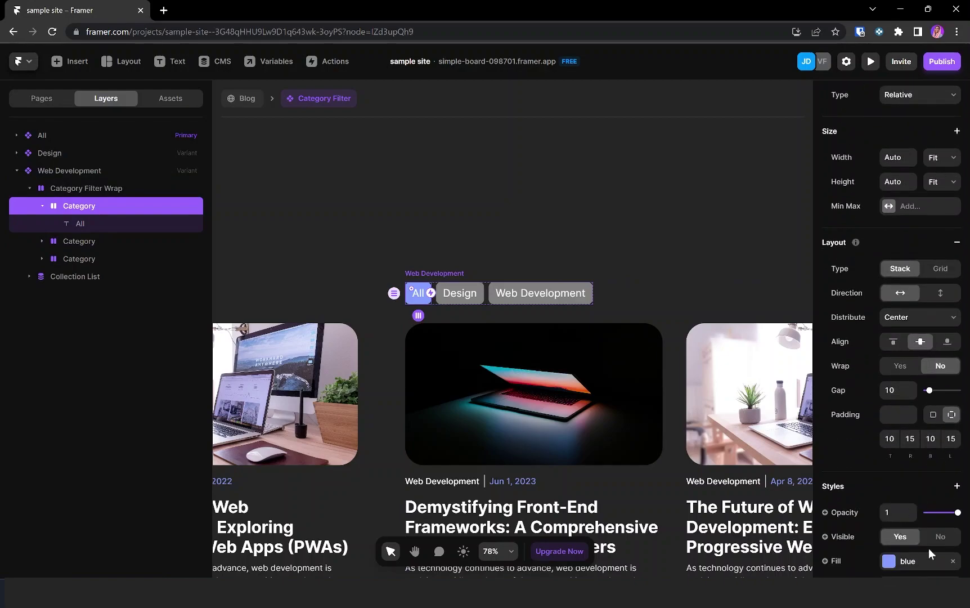
scroll(930, 548, down, 1)
click(910, 500)
click(662, 549)
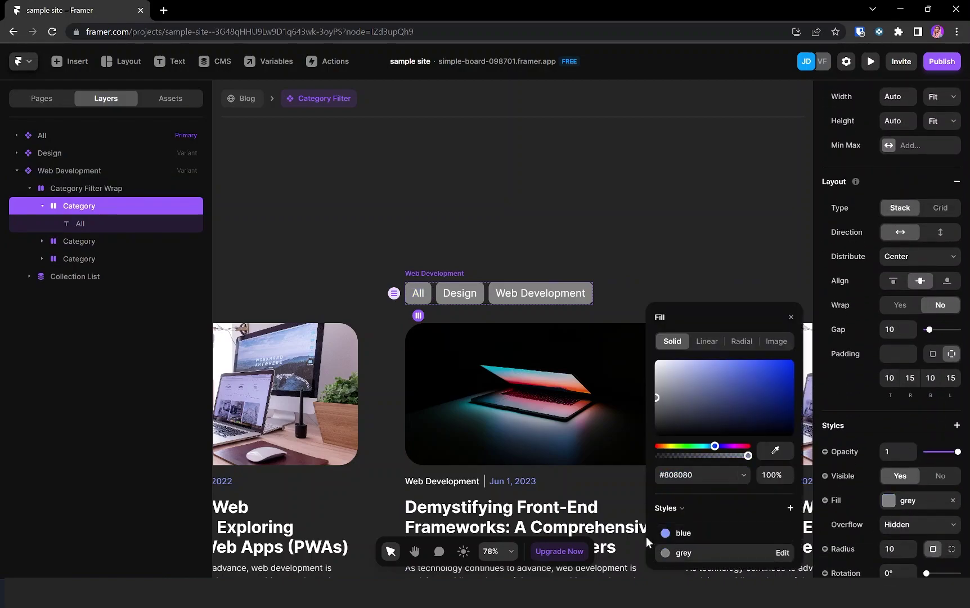
Give the Web Development variant's Web Development pill the blue colour style fill
click(79, 259)
scroll(859, 542, down, 2)
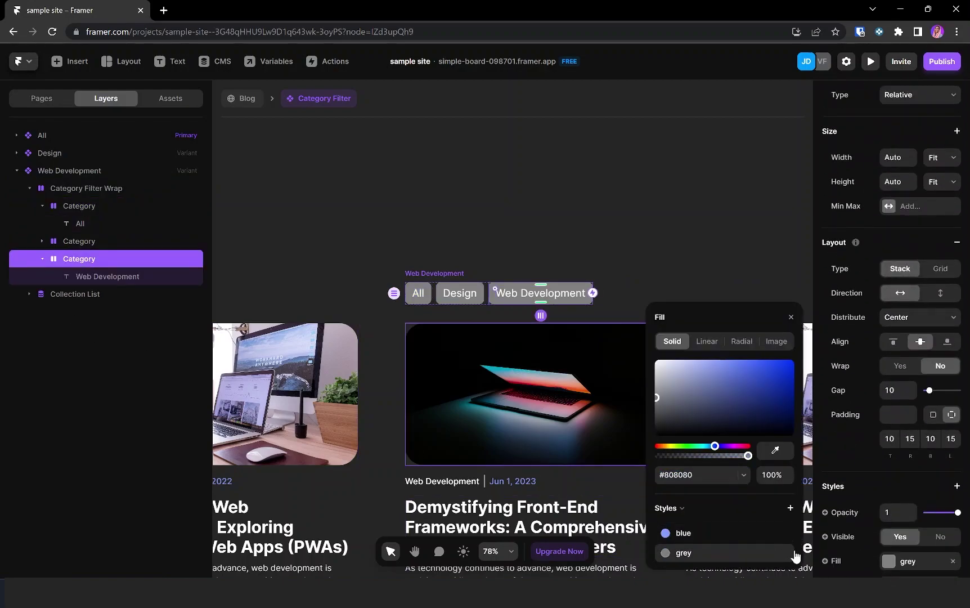
click(683, 532)
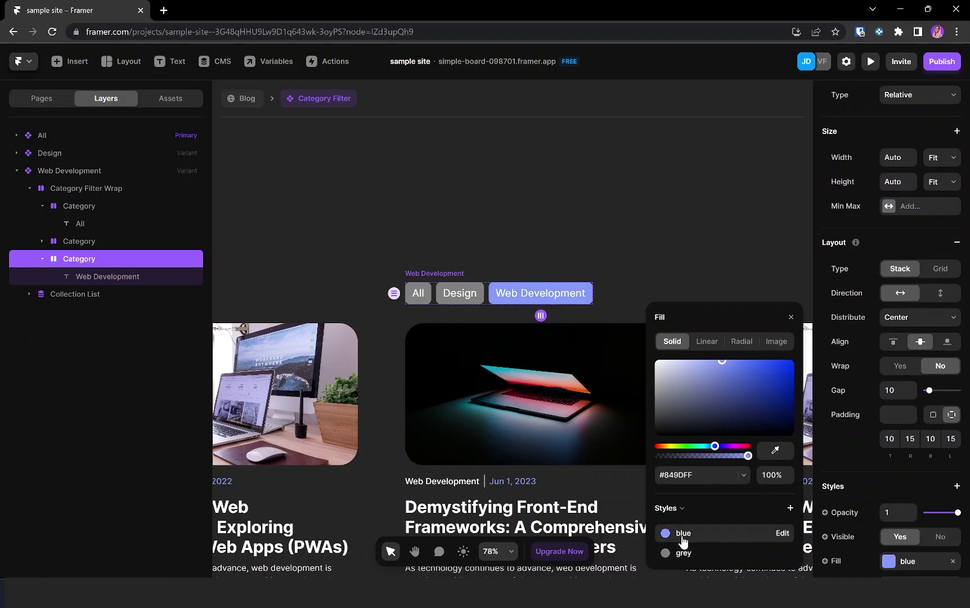
click(791, 317)
Scroll back to the All variant and select its All pill
scroll(600, 242, down, 6)
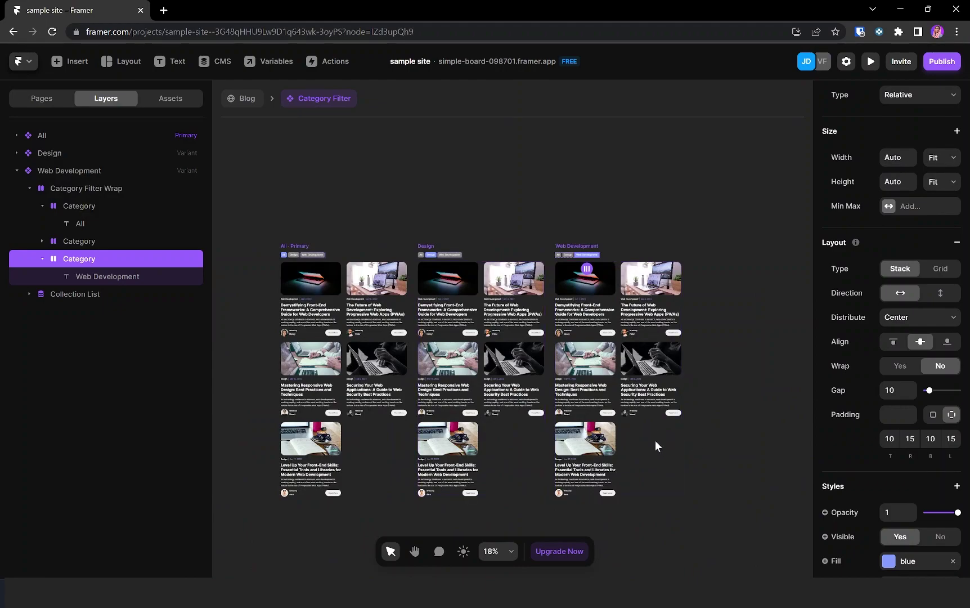
scroll(345, 359, up, 5)
scroll(469, 398, down, 3)
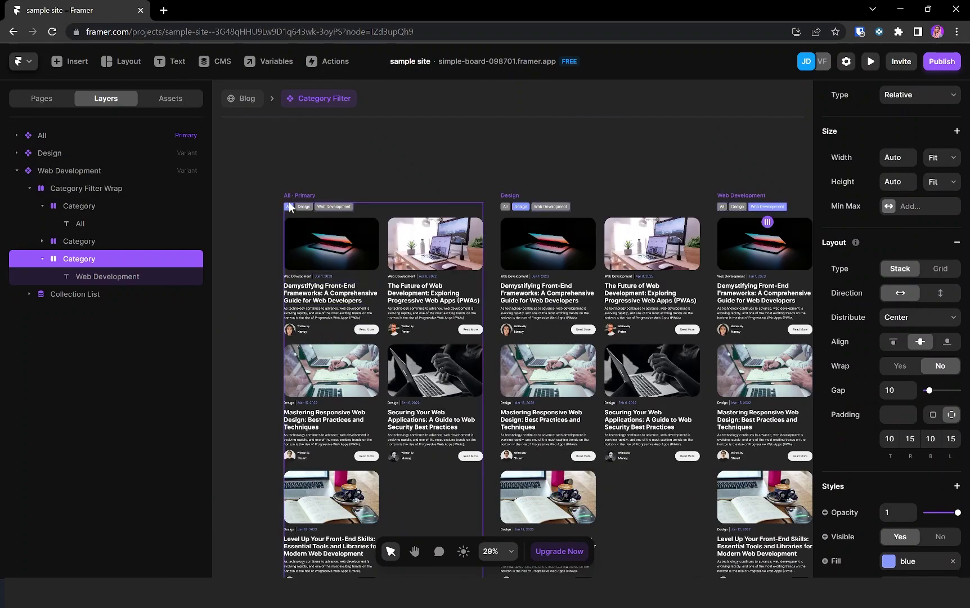
scroll(363, 260, up, 2)
scroll(365, 260, up, 3)
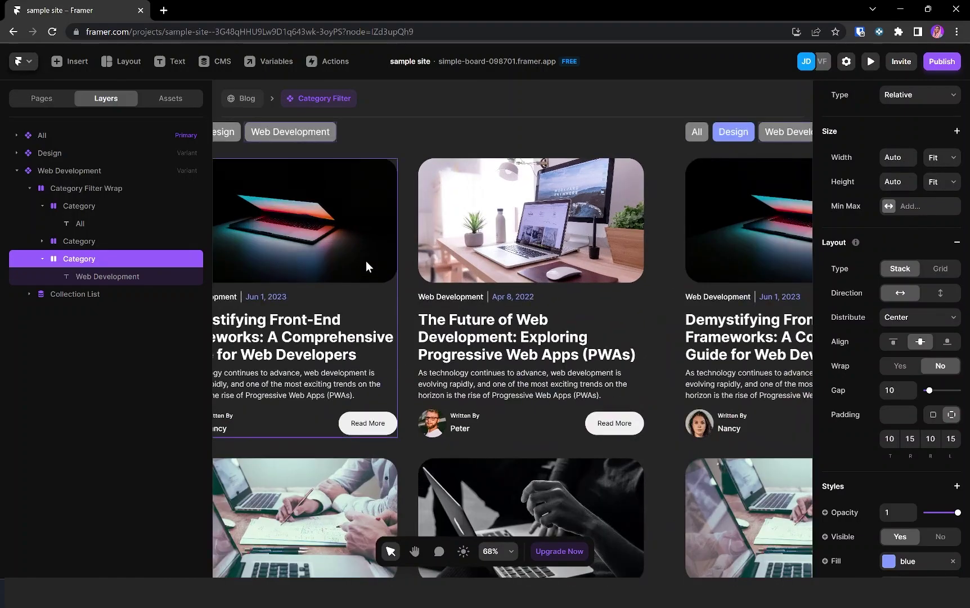
scroll(365, 261, down, 2)
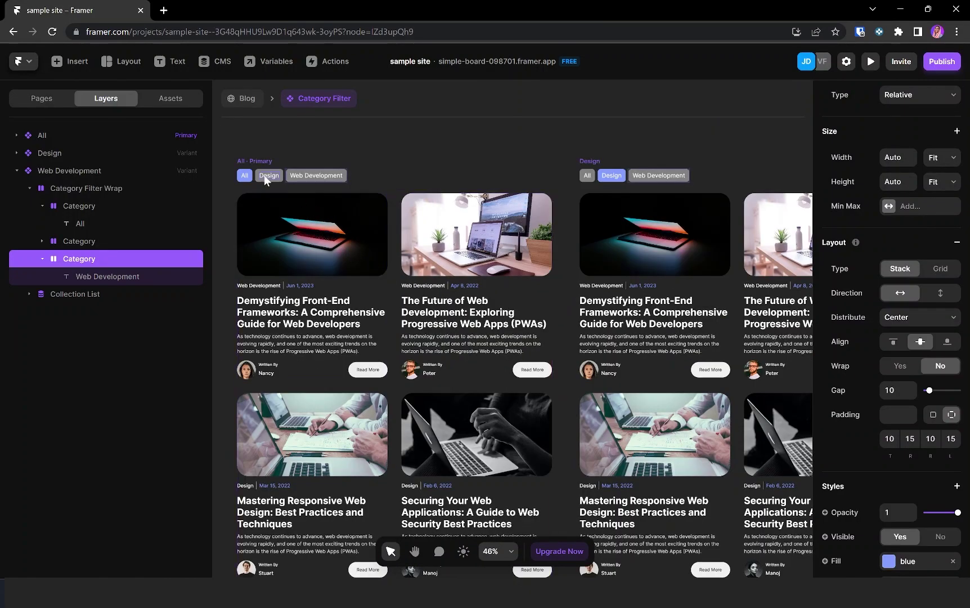
scroll(368, 191, up, 4)
scroll(390, 197, up, 3)
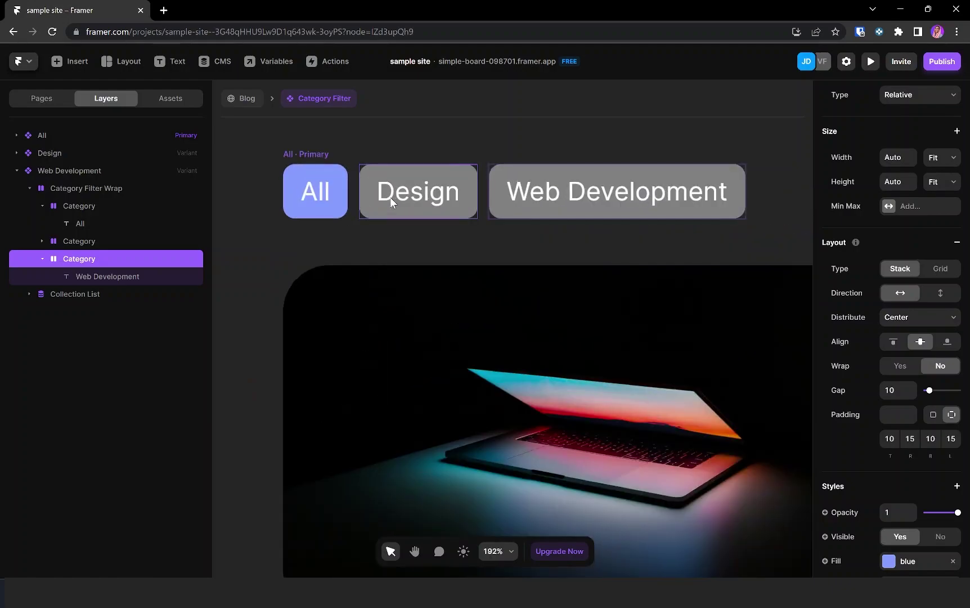
scroll(378, 195, down, 1)
click(333, 205)
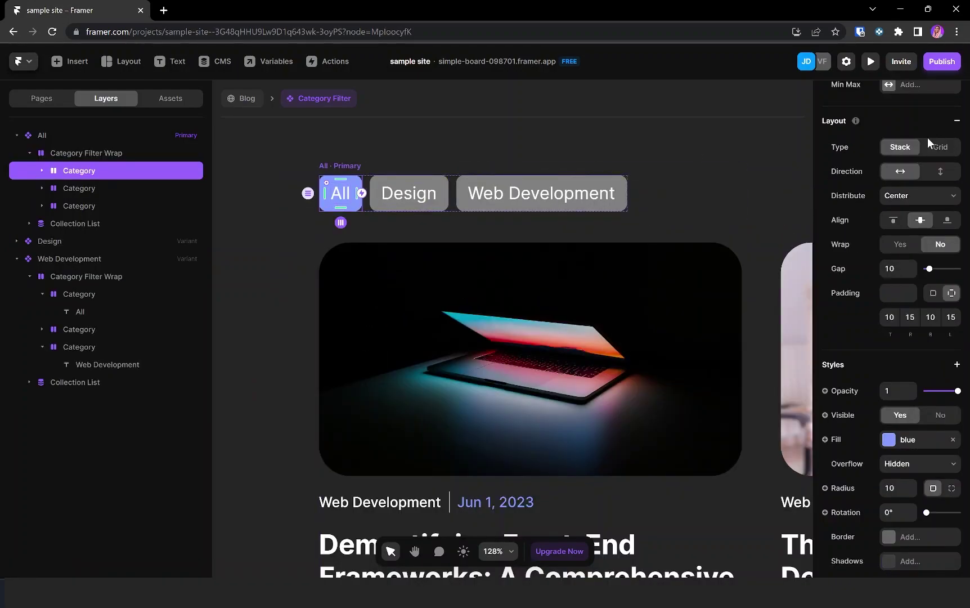
Give the All pill a Tap transition that sets the All variant
scroll(929, 137, up, 4)
click(876, 139)
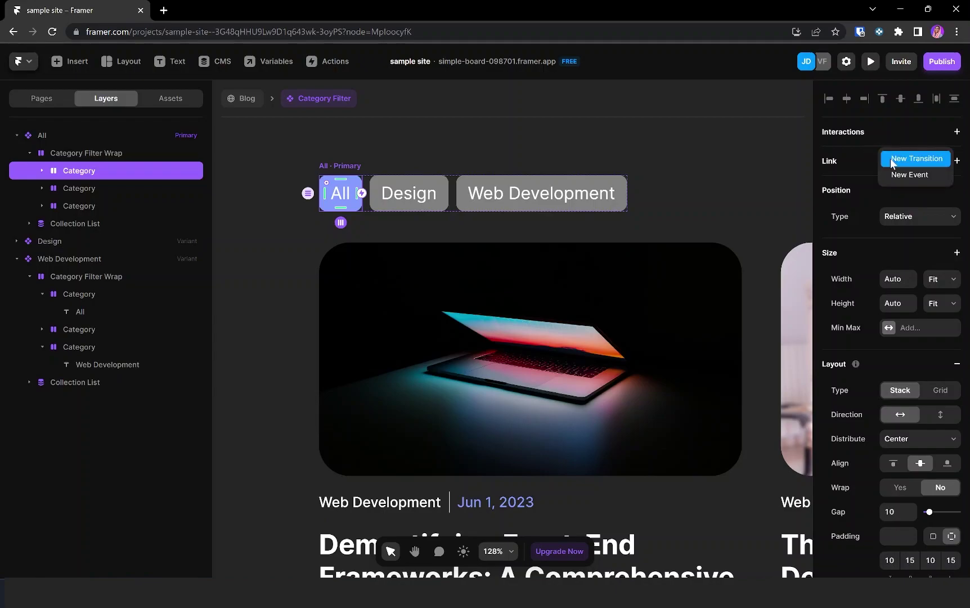
click(891, 158)
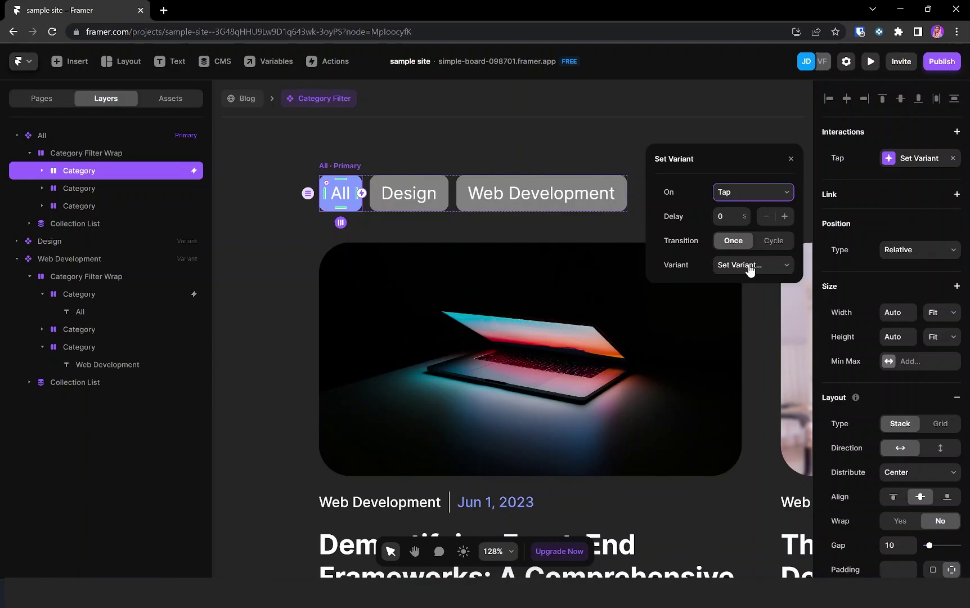
click(752, 267)
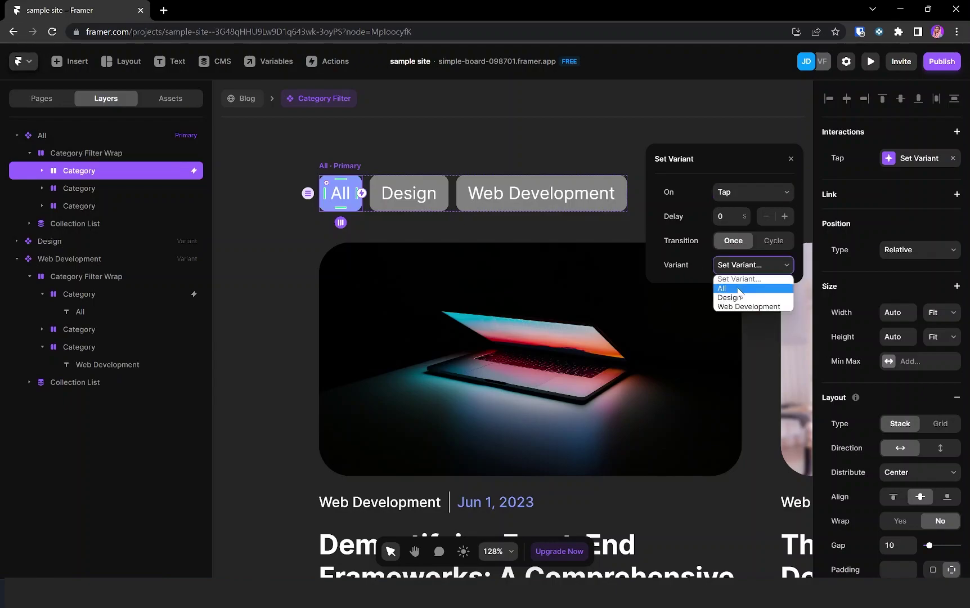
click(739, 290)
Give the Design pill a Tap transition that sets the Design variant
click(402, 210)
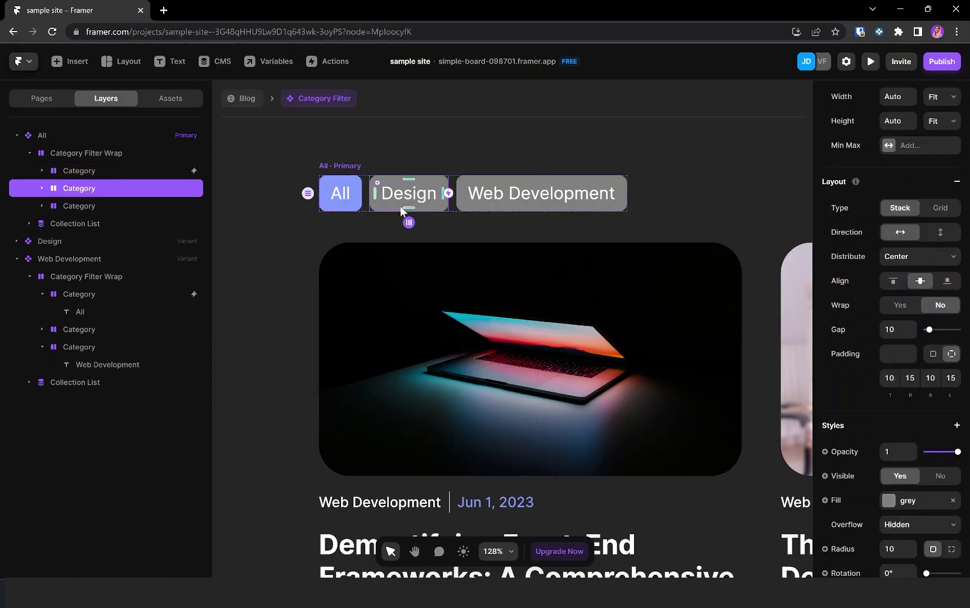
scroll(901, 138, up, 3)
click(891, 135)
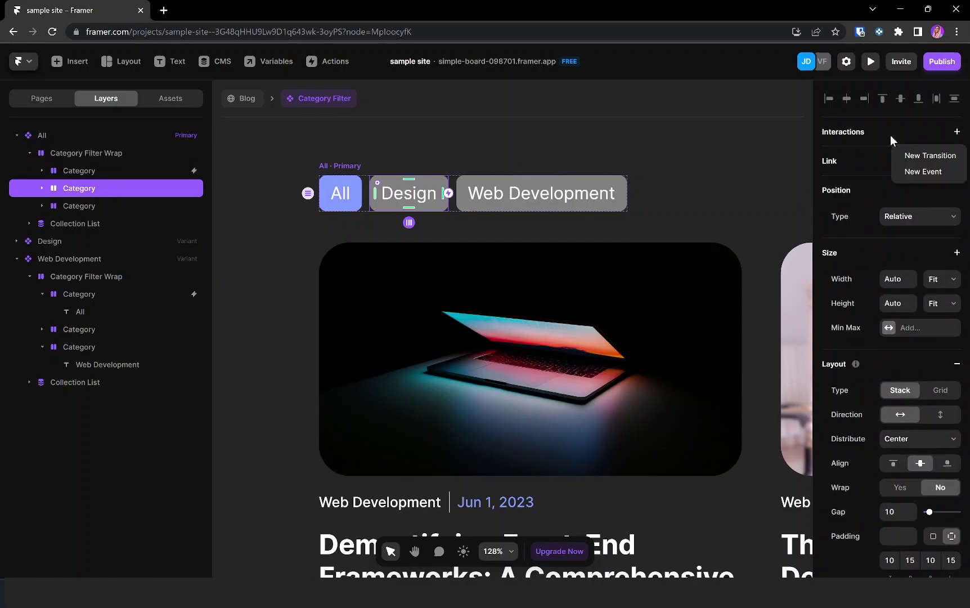
click(916, 157)
click(758, 264)
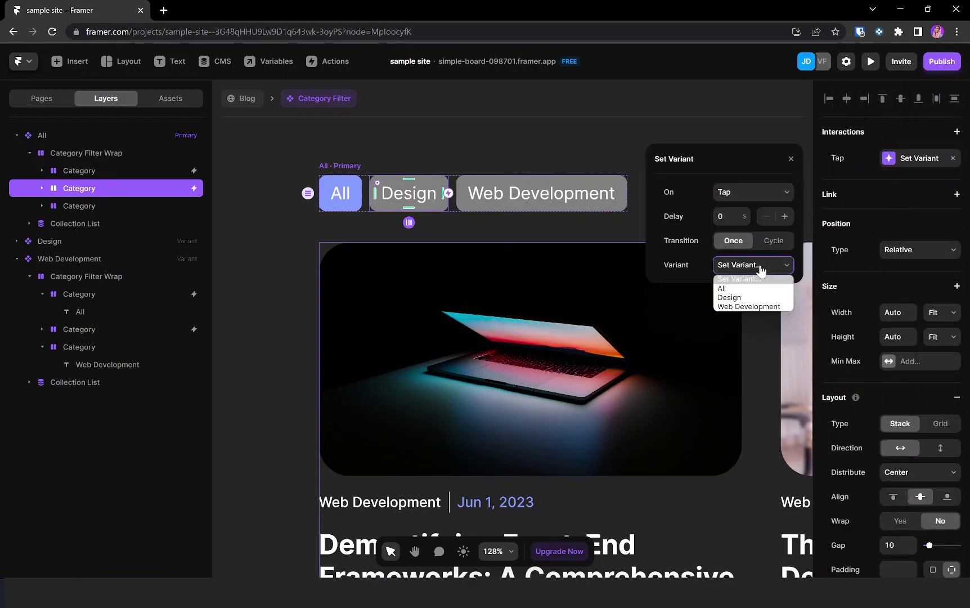
click(725, 299)
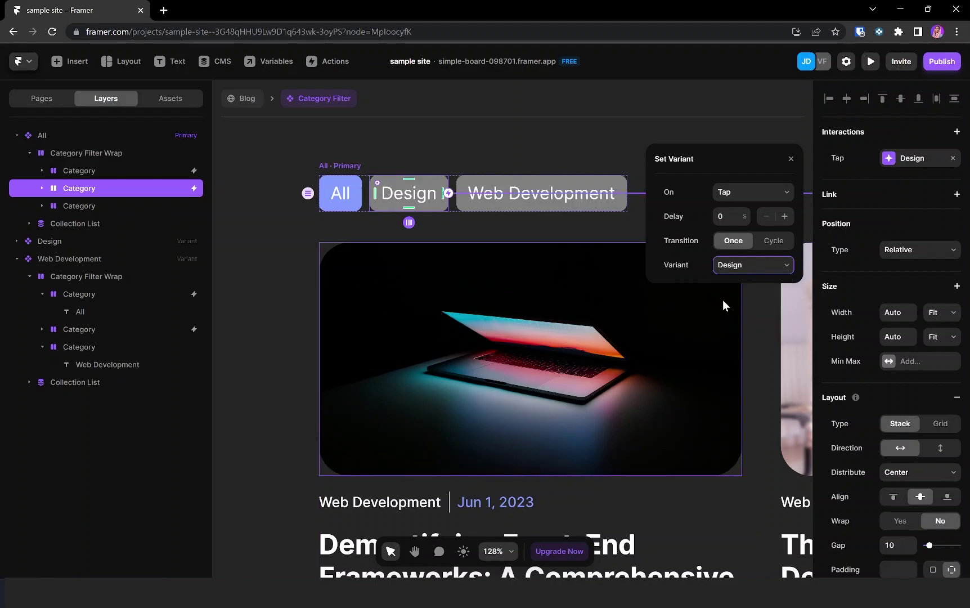
Give the Web Development pill a Tap transition that sets the Web Development variant
click(487, 206)
click(957, 131)
click(907, 158)
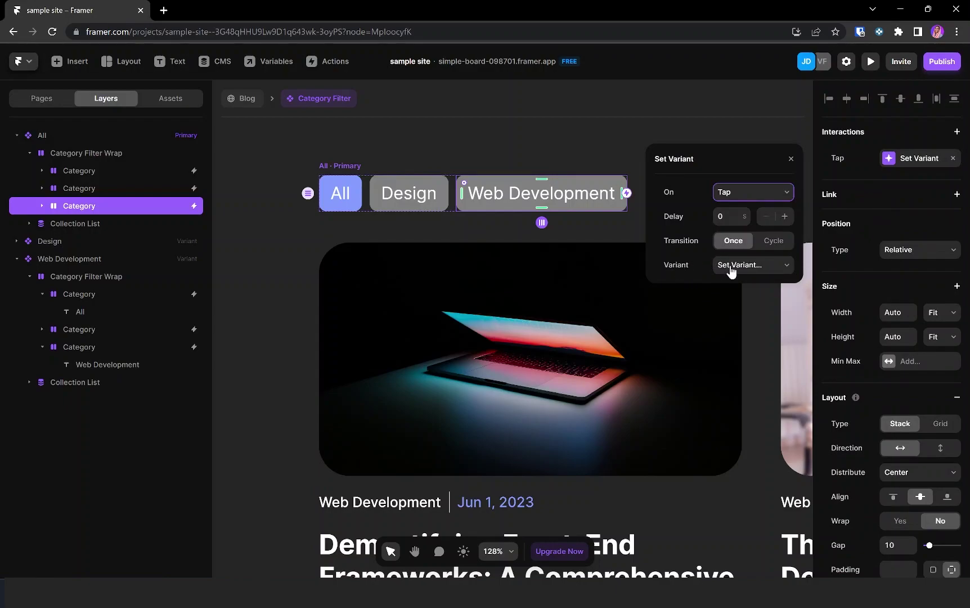
click(729, 267)
click(753, 307)
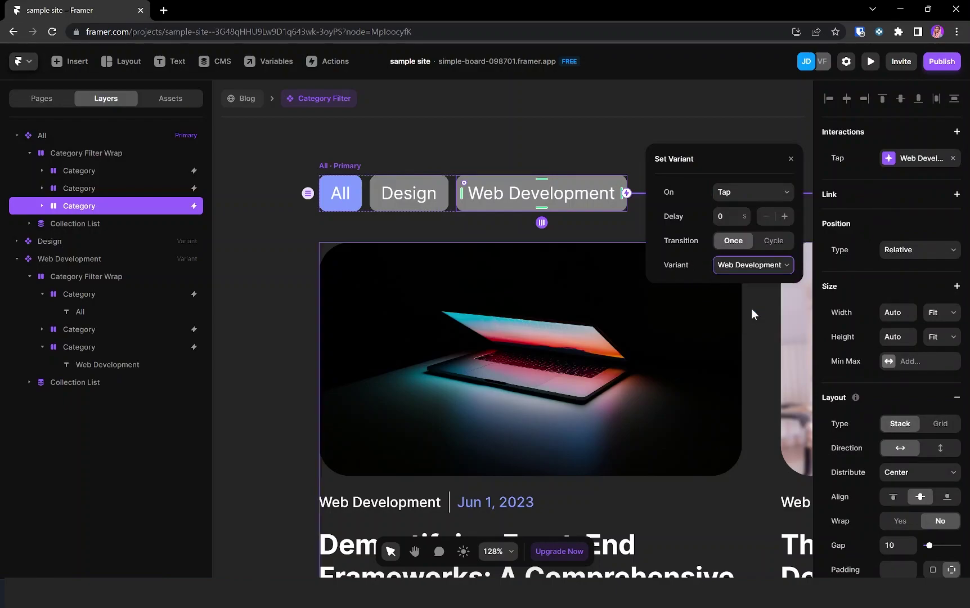
click(791, 159)
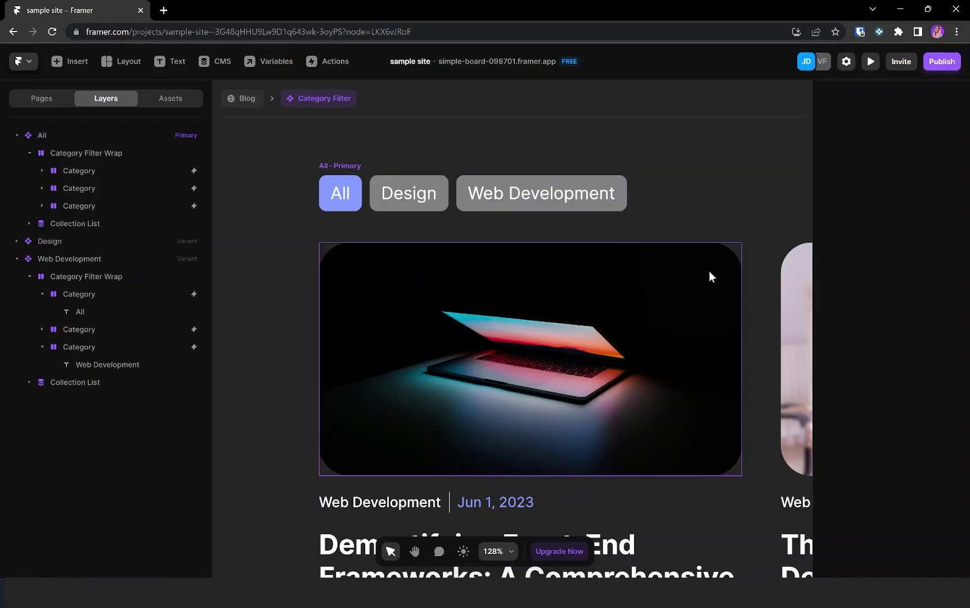
Collapse the variant layers and select the Design variant of the Category Filter
scroll(717, 273, down, 3)
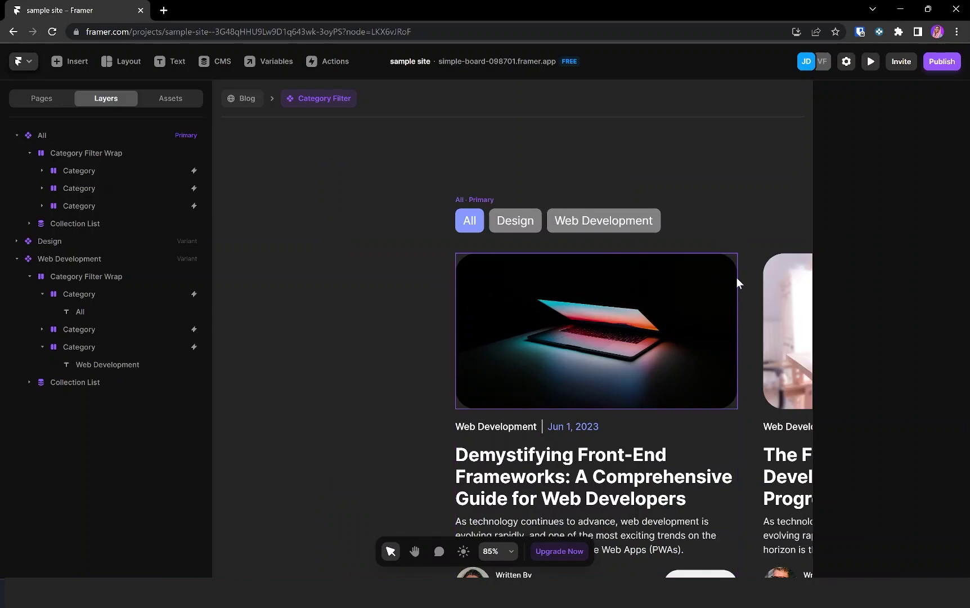
drag(726, 226, 521, 193)
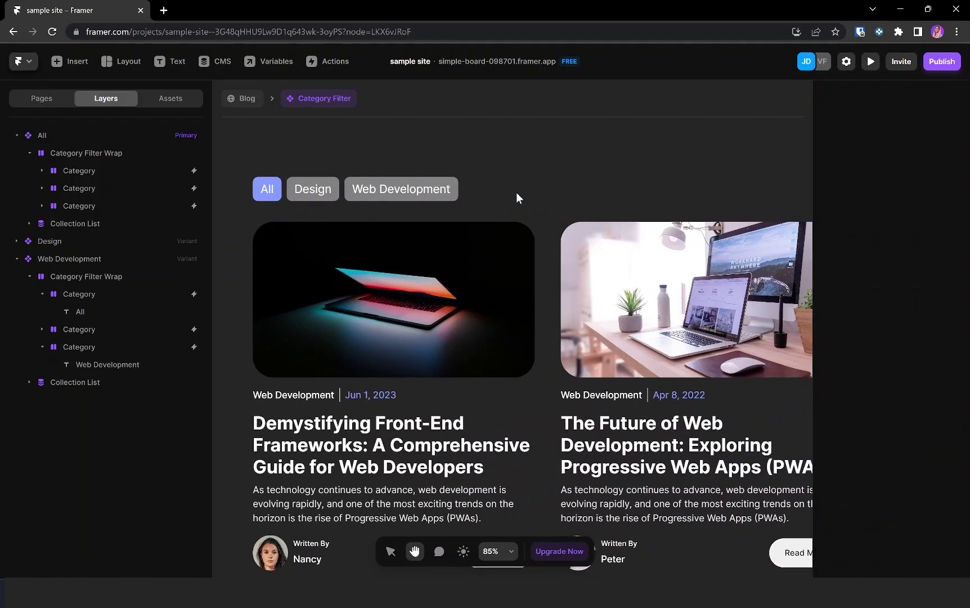
click(31, 135)
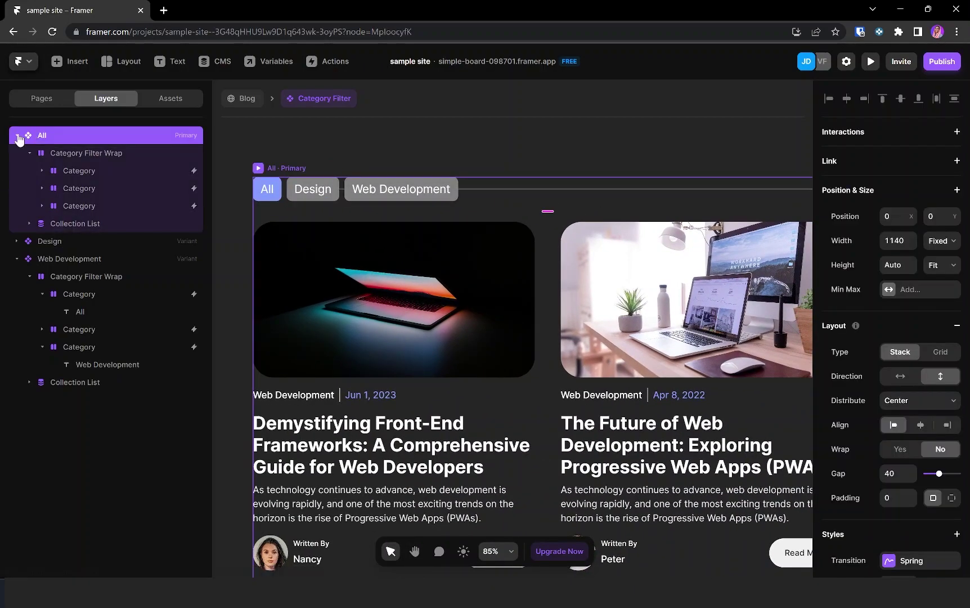
click(17, 170)
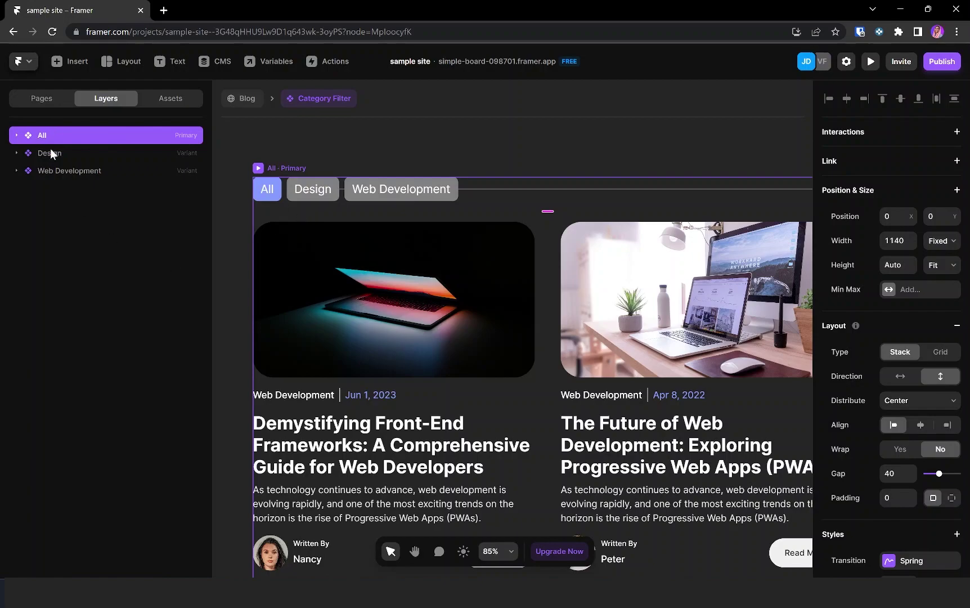
click(51, 171)
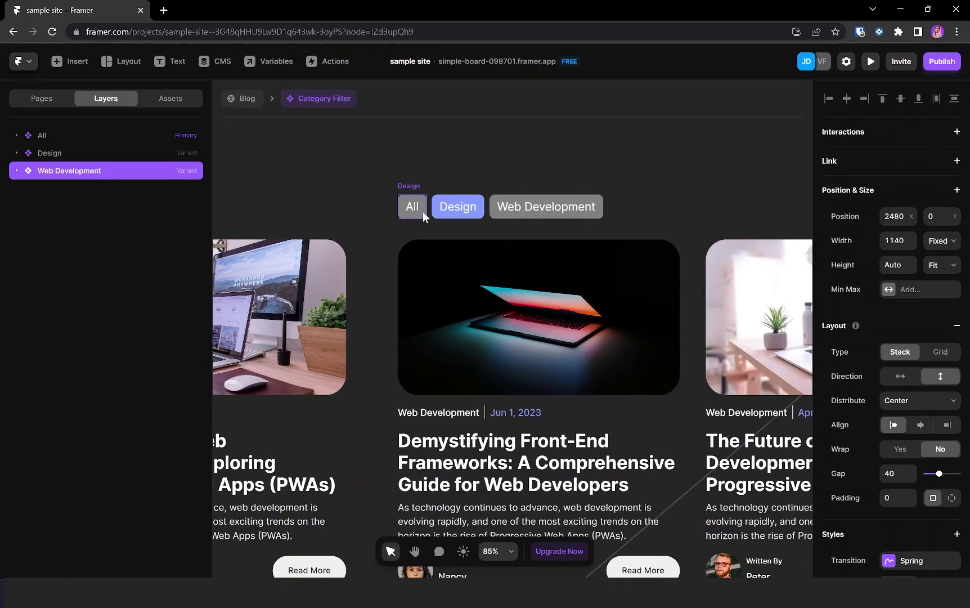
Inspect the All, Design and Web Development pills' Tap interactions, then return to the Blog page
click(421, 210)
click(480, 215)
click(411, 208)
click(473, 219)
click(542, 213)
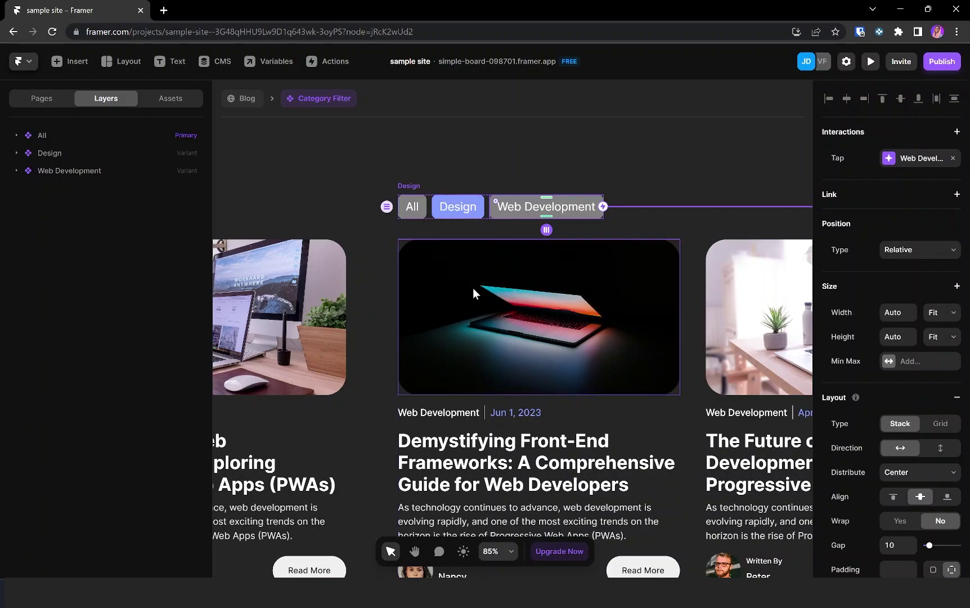
scroll(472, 288, down, 3)
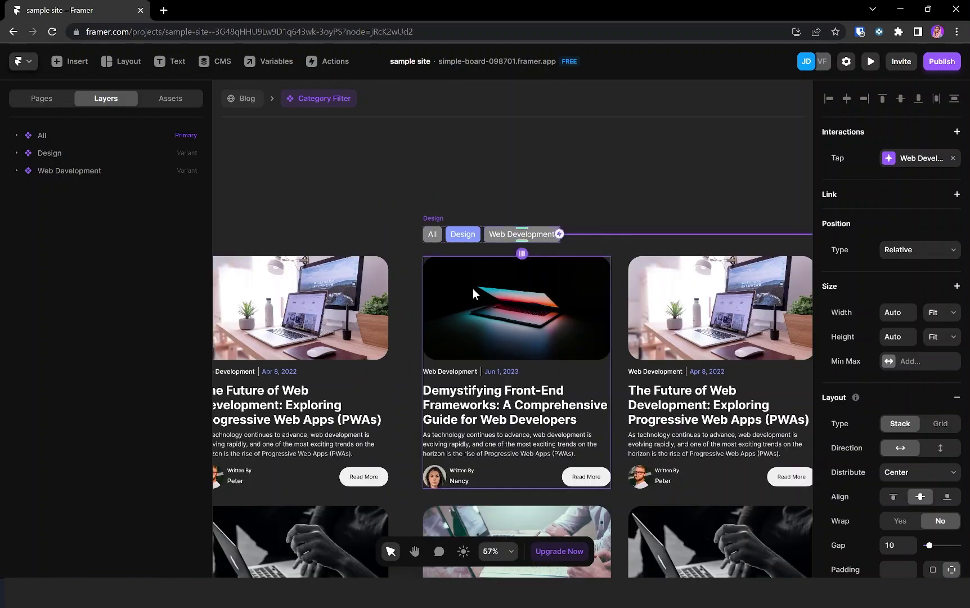
click(234, 103)
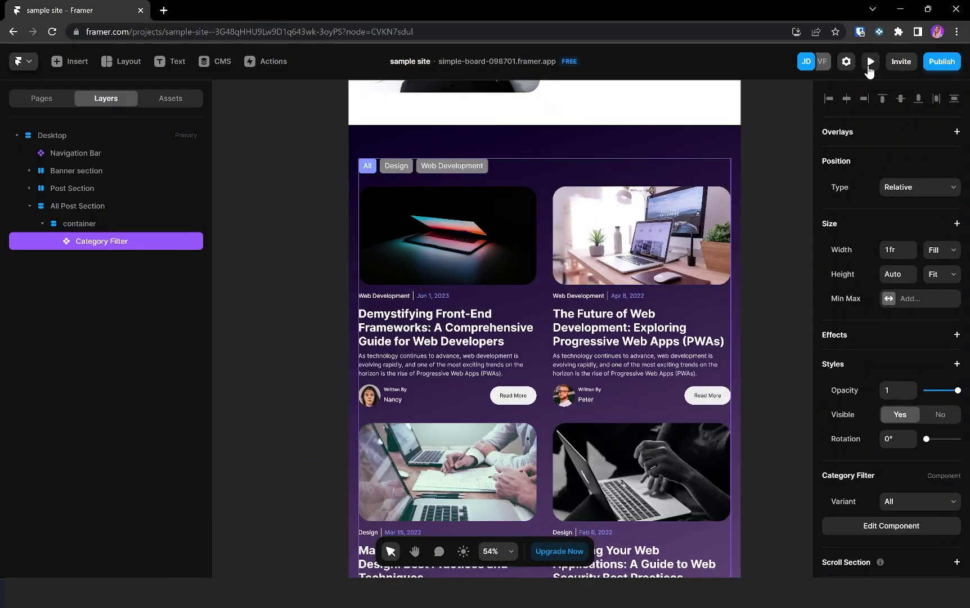
Preview the Blog page, tap Design to confirm it highlights, then exit the preview
click(870, 69)
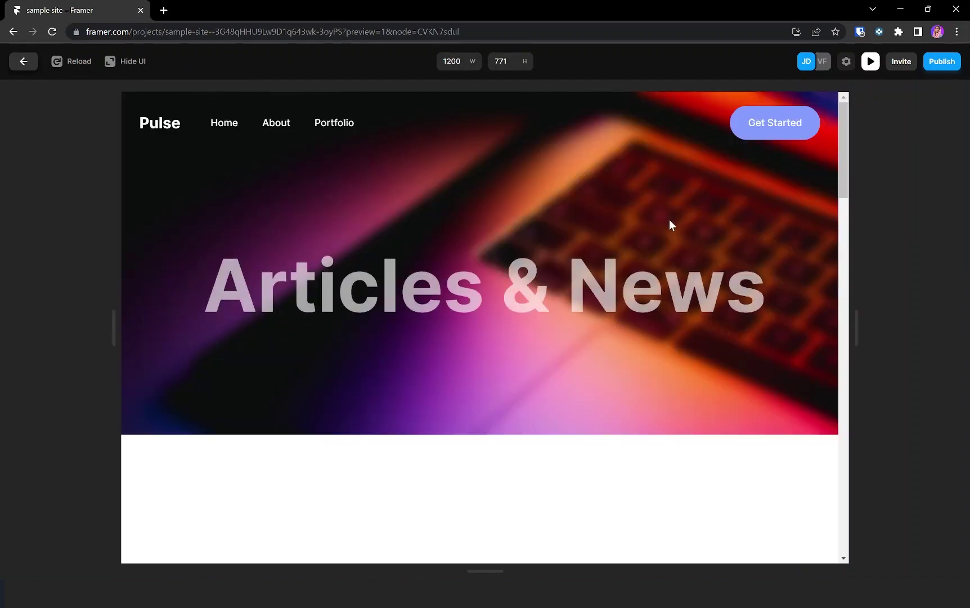
scroll(567, 381, down, 5)
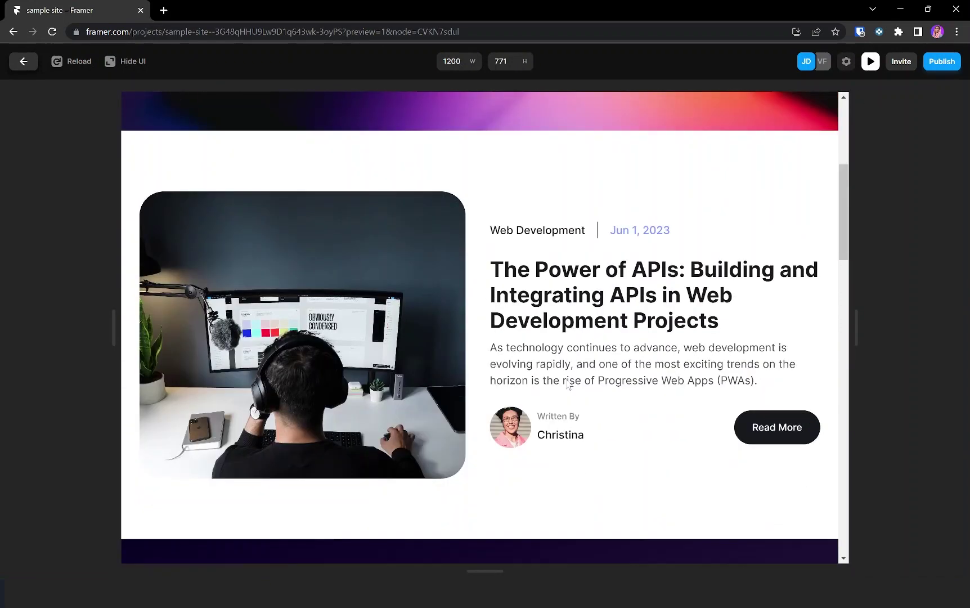
scroll(567, 383, down, 6)
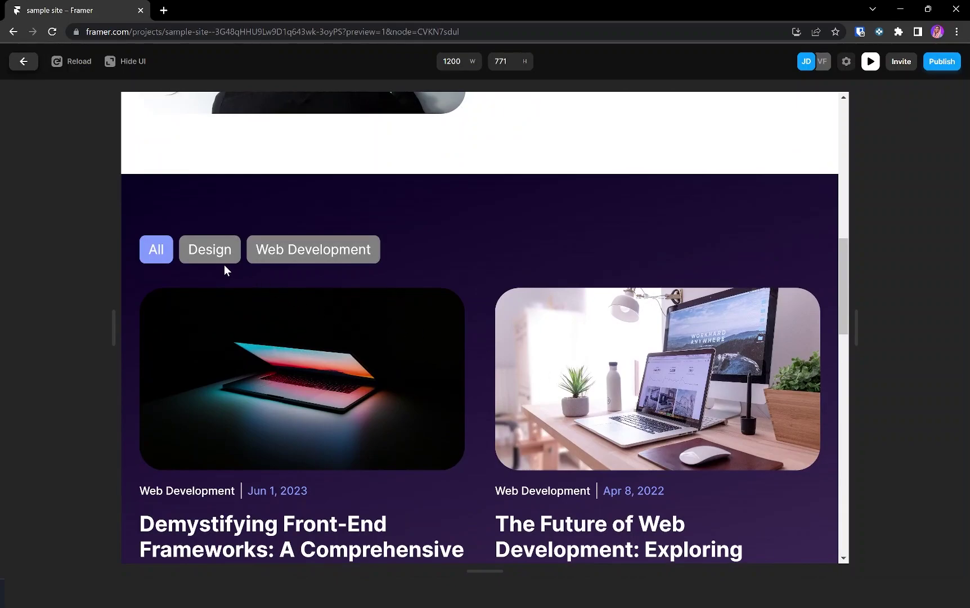
click(219, 258)
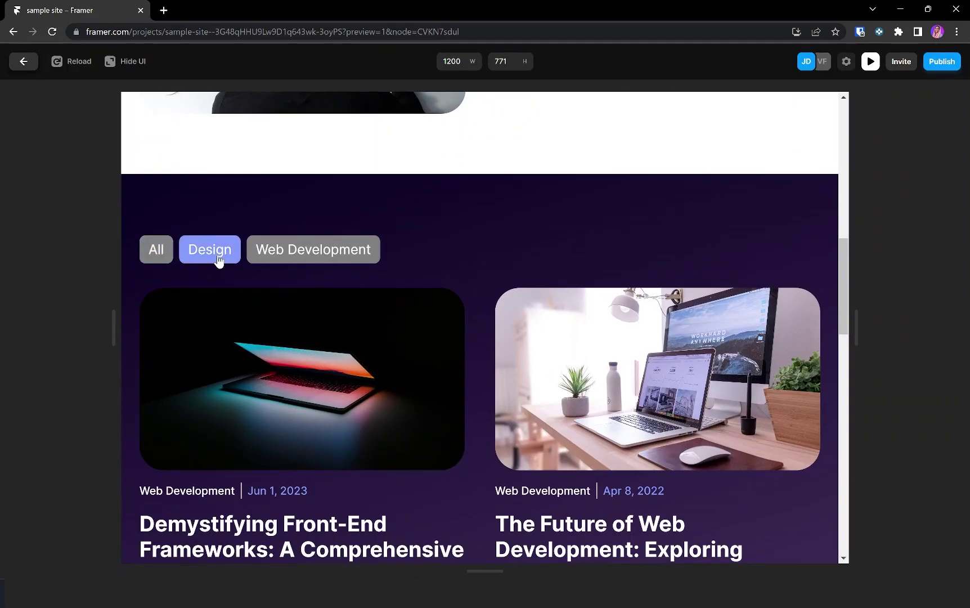
click(23, 60)
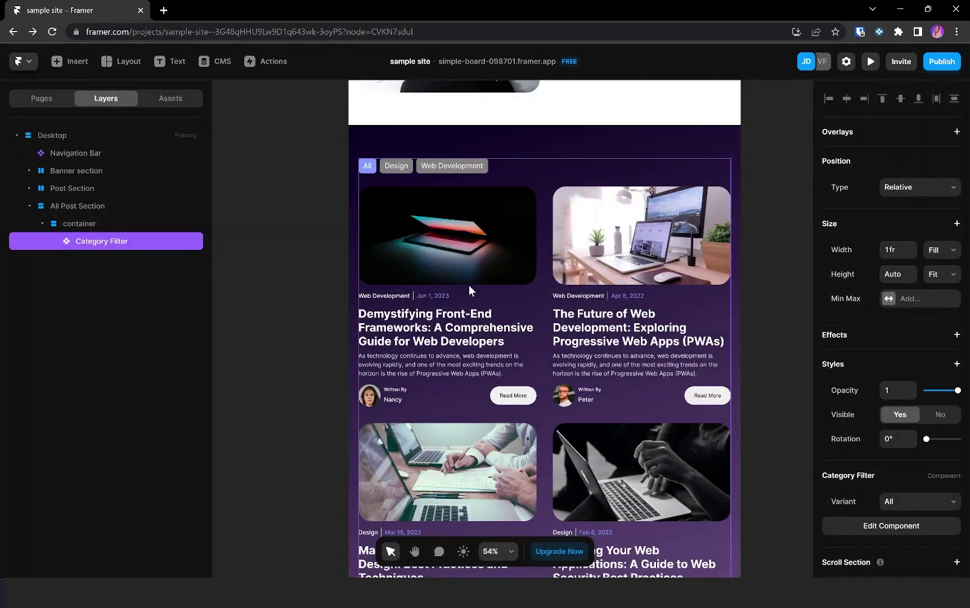
Reopen the Category Filter component and select the Design variant's Collection List
key(ctrl+Return)
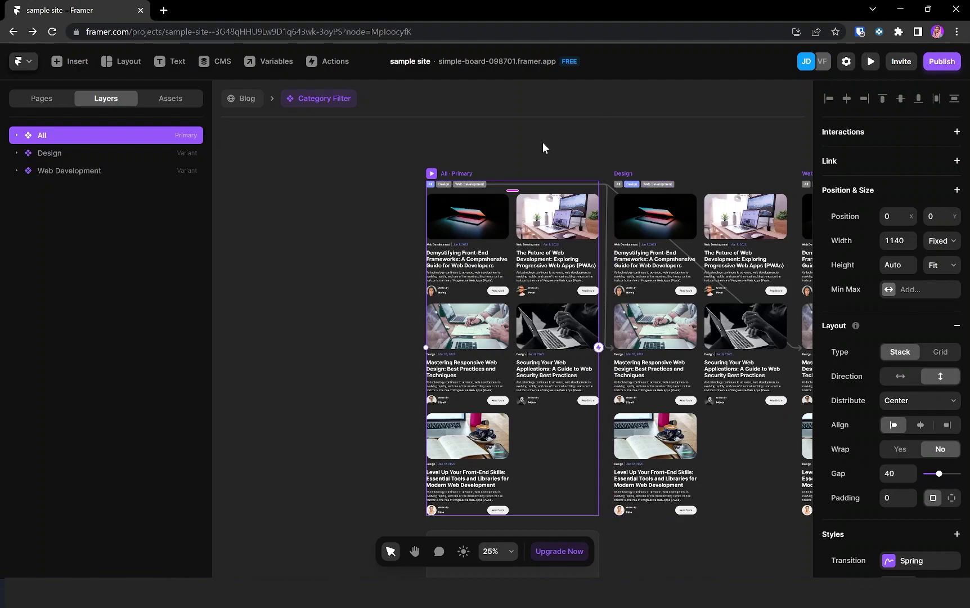
click(542, 142)
click(59, 154)
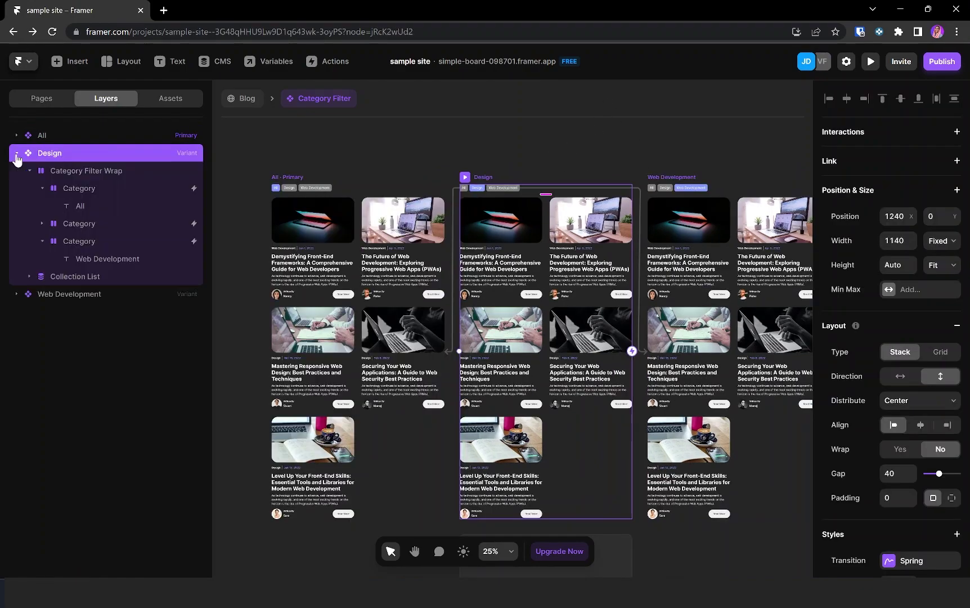
click(93, 275)
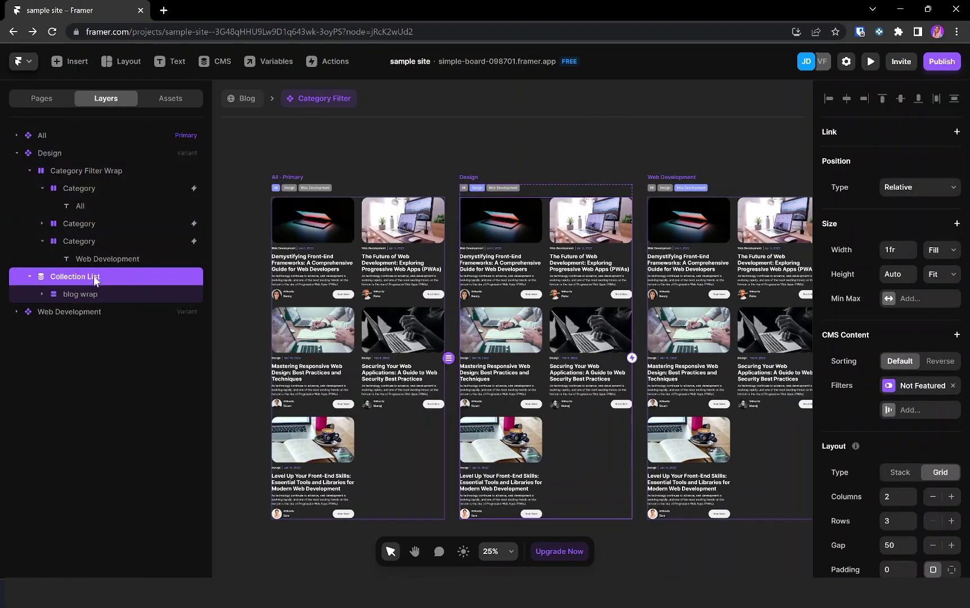
click(27, 171)
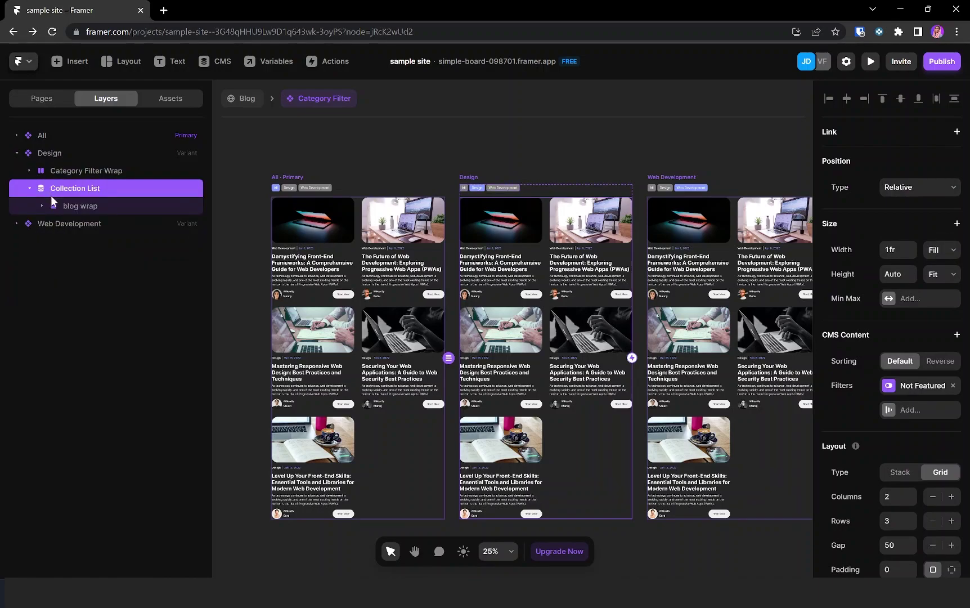
Add a Collection List filter where Category equals design
click(888, 413)
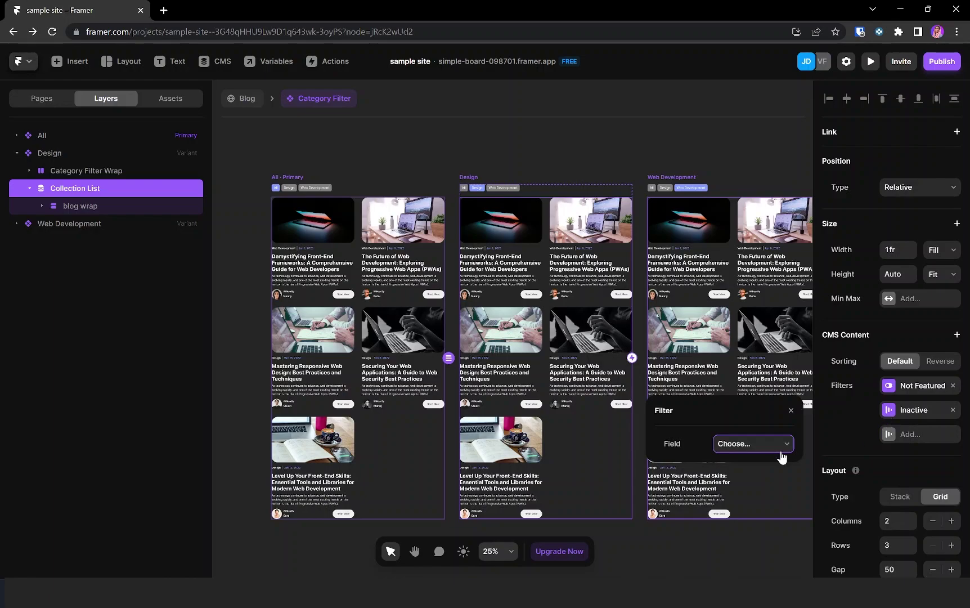
click(764, 446)
click(747, 504)
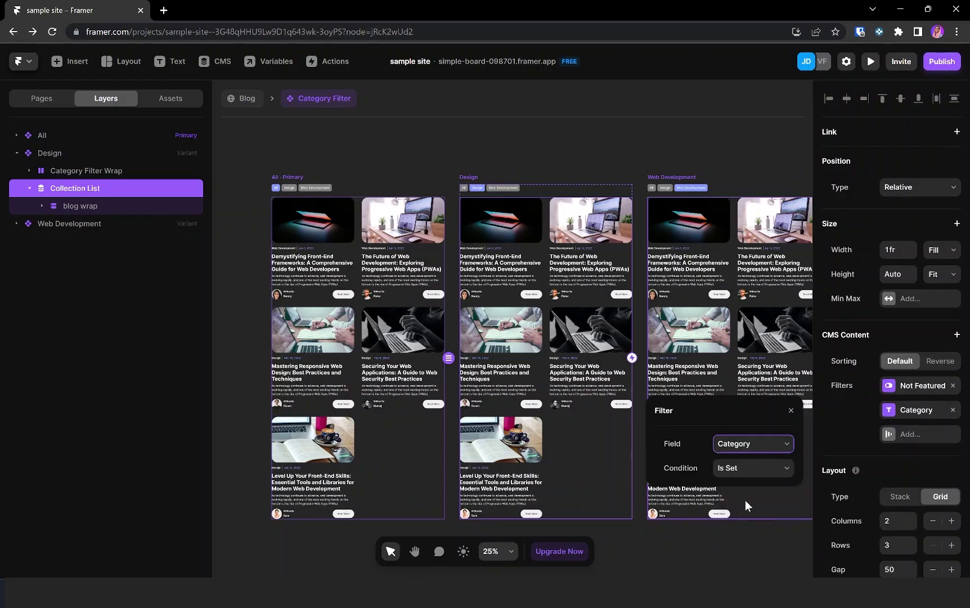
click(749, 468)
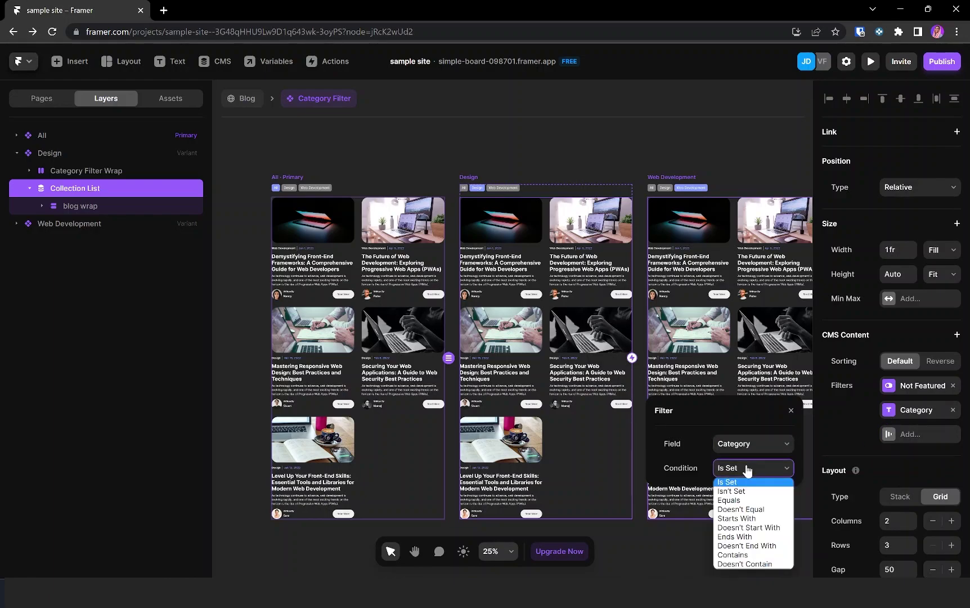
click(744, 500)
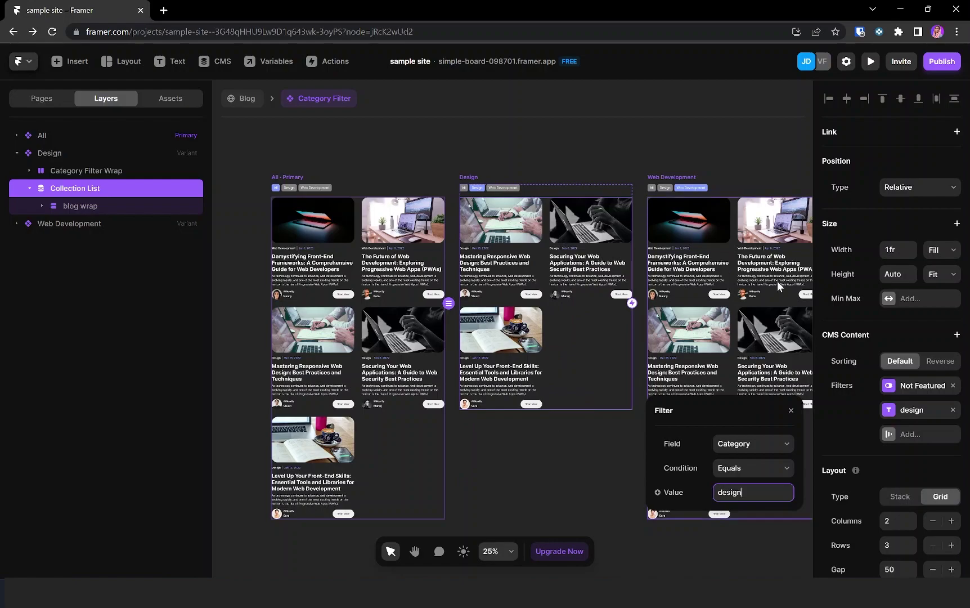
click(559, 459)
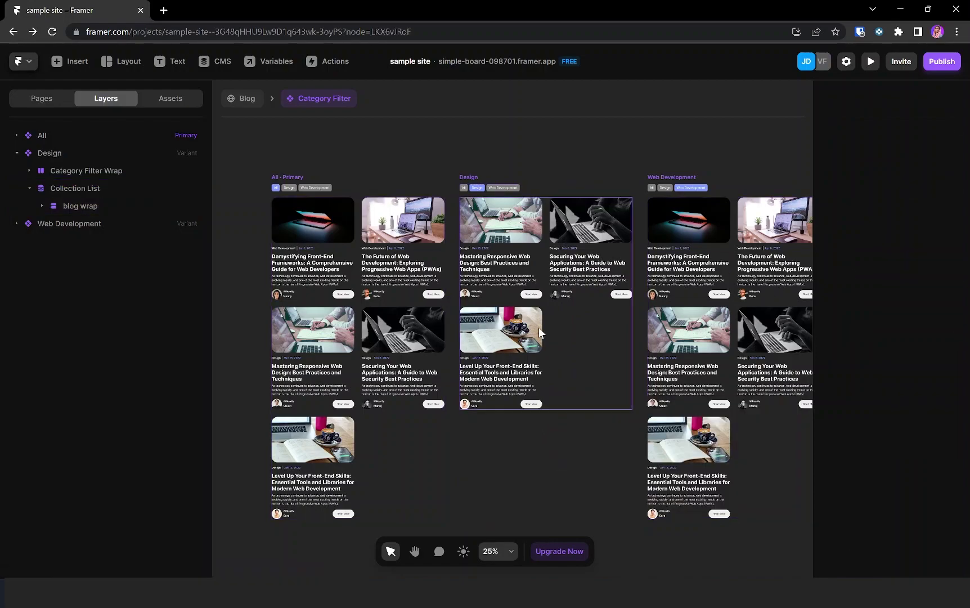
Select the Web Development variant's Collection List
scroll(534, 330, up, 3)
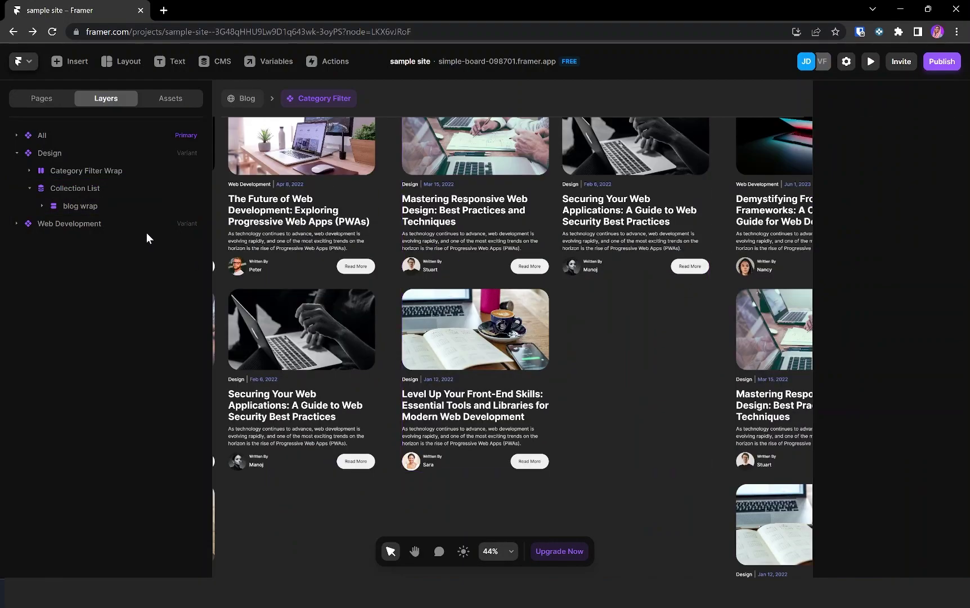
click(96, 225)
click(17, 224)
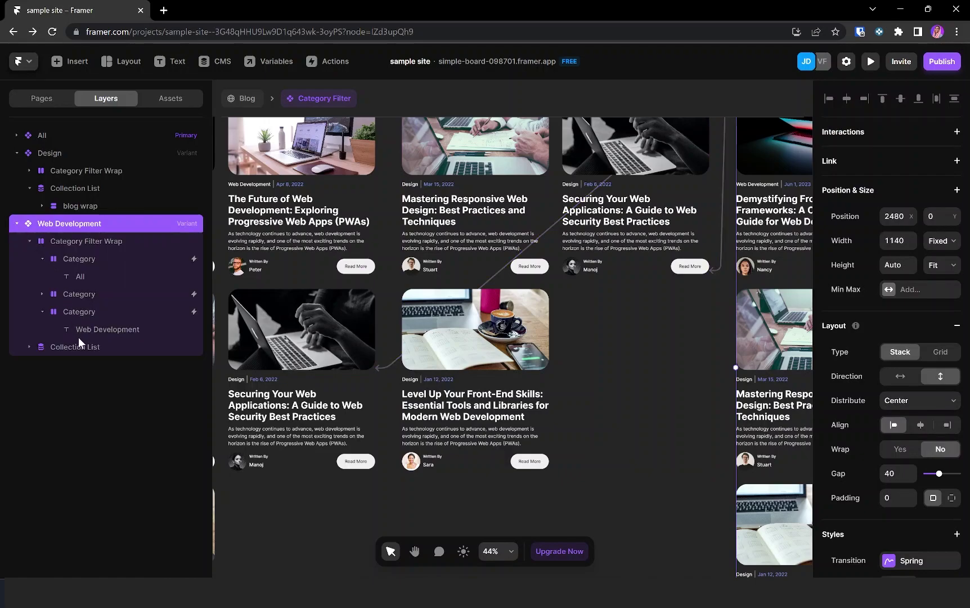
click(116, 354)
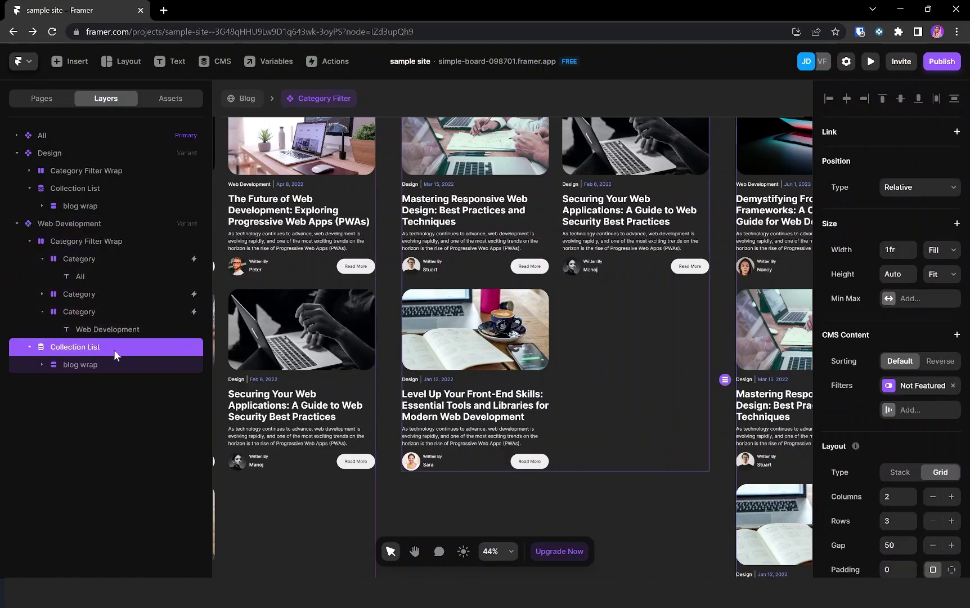
Add a filter where Category equals 'web development', then pan to check the variant
click(885, 409)
click(773, 445)
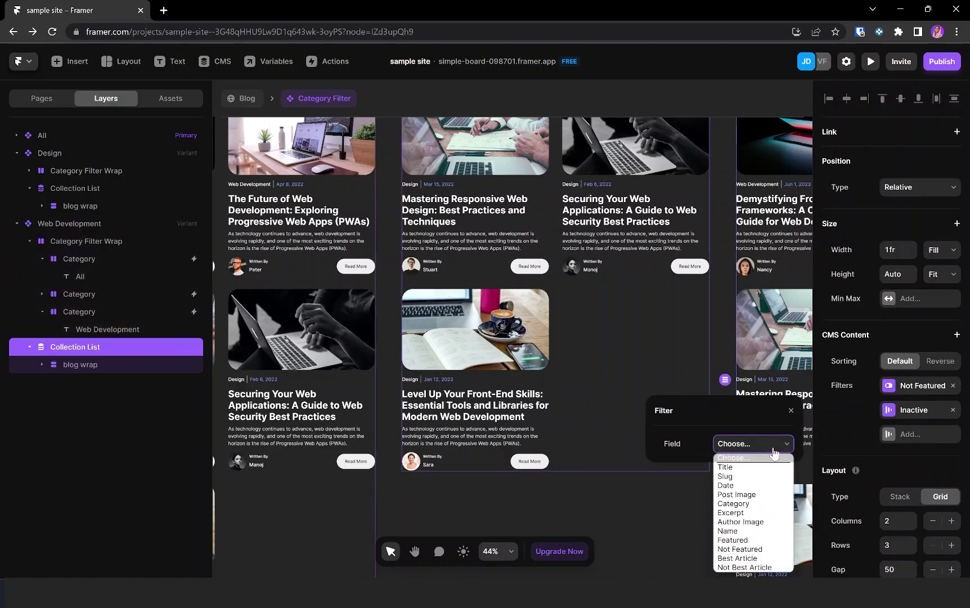
click(760, 502)
click(741, 472)
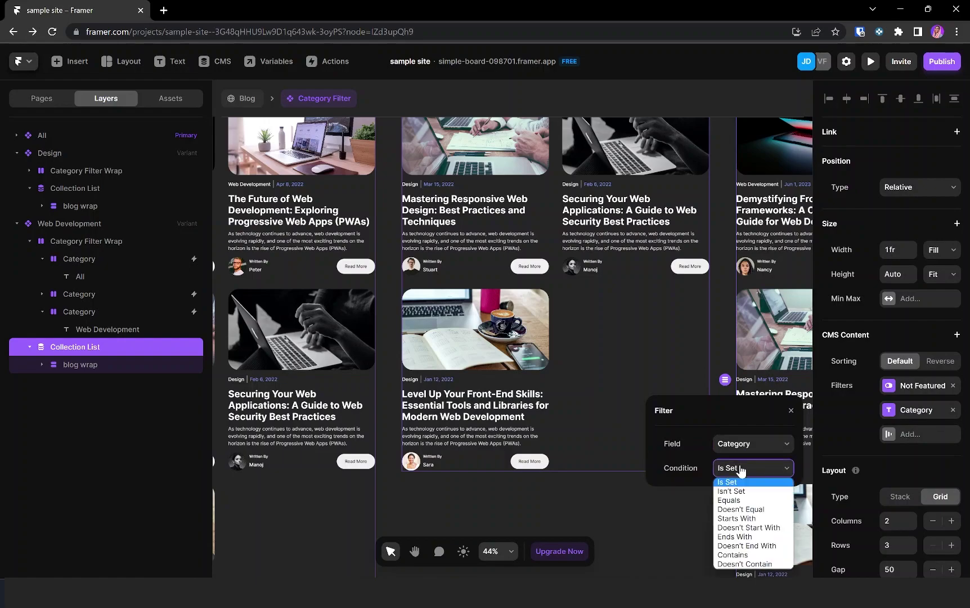
click(742, 503)
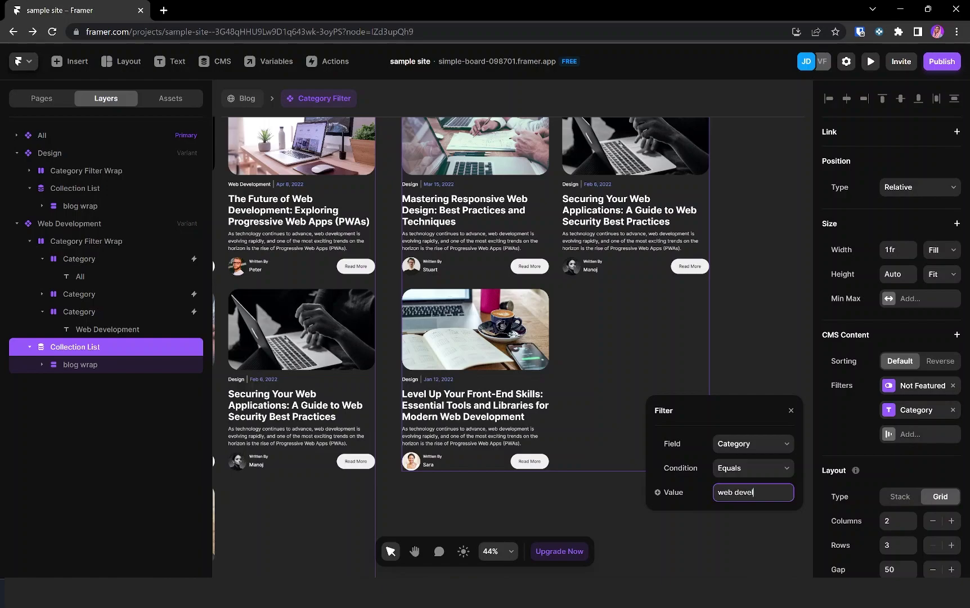
text(web developement)
key(BackSpace)
key(BackSpace)
key(BackSpace)
key(BackSpace)
key(BackSpace)
text(ment)
click(778, 370)
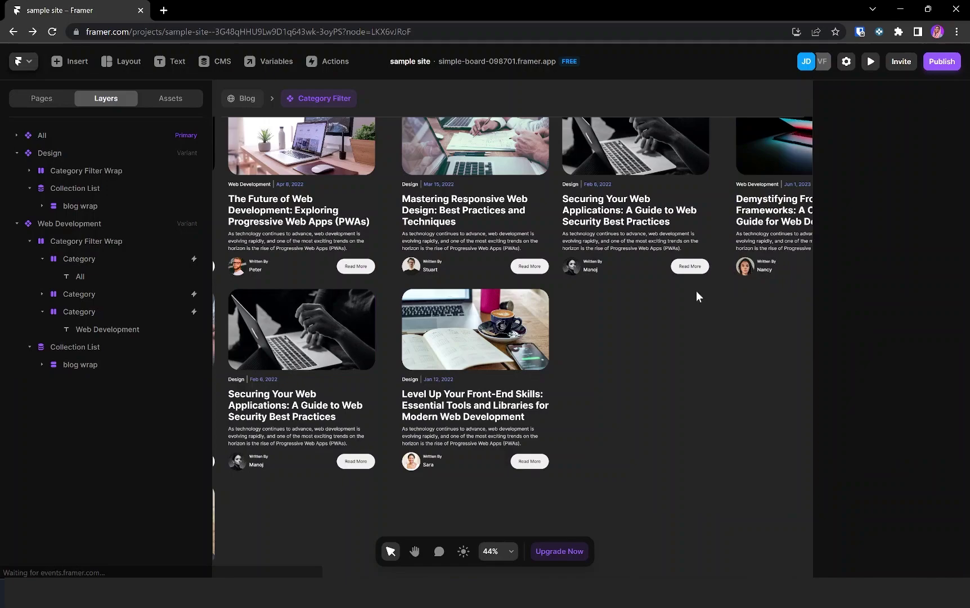
key(h)
drag(724, 327, 390, 408)
key(v)
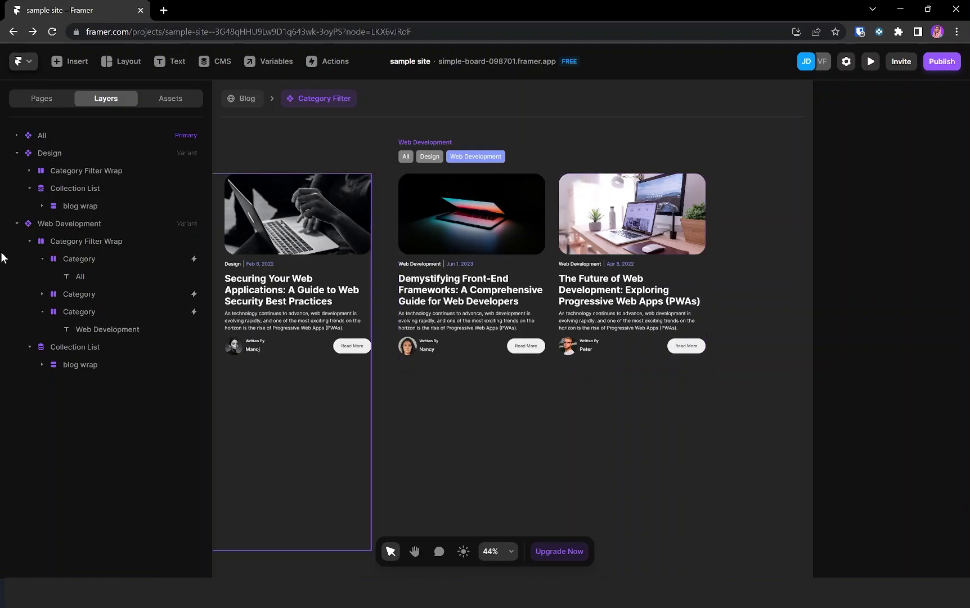
Return to the Blog page, preview it, and scroll down to the filter buttons
click(237, 100)
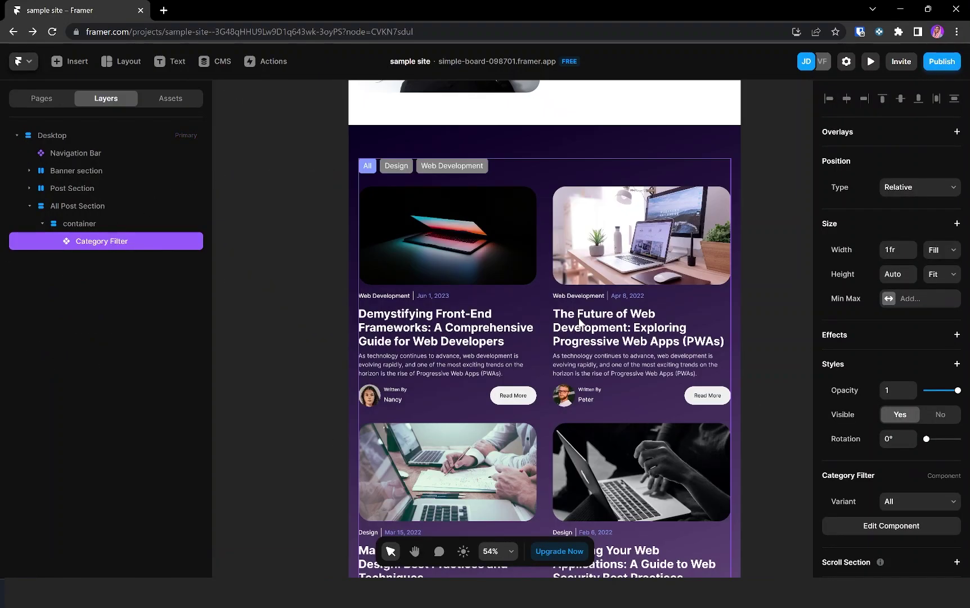
click(871, 62)
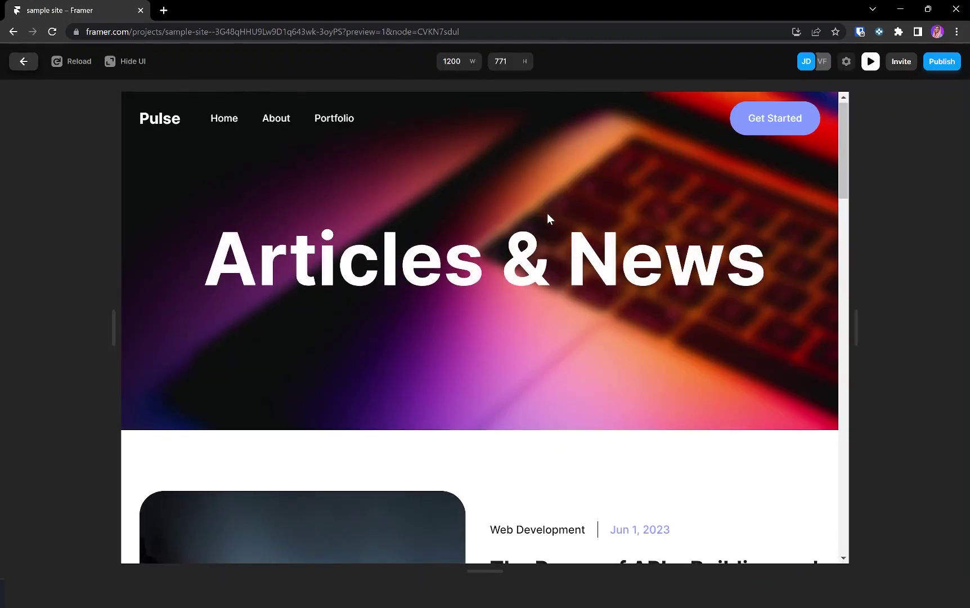
scroll(549, 216, down, 12)
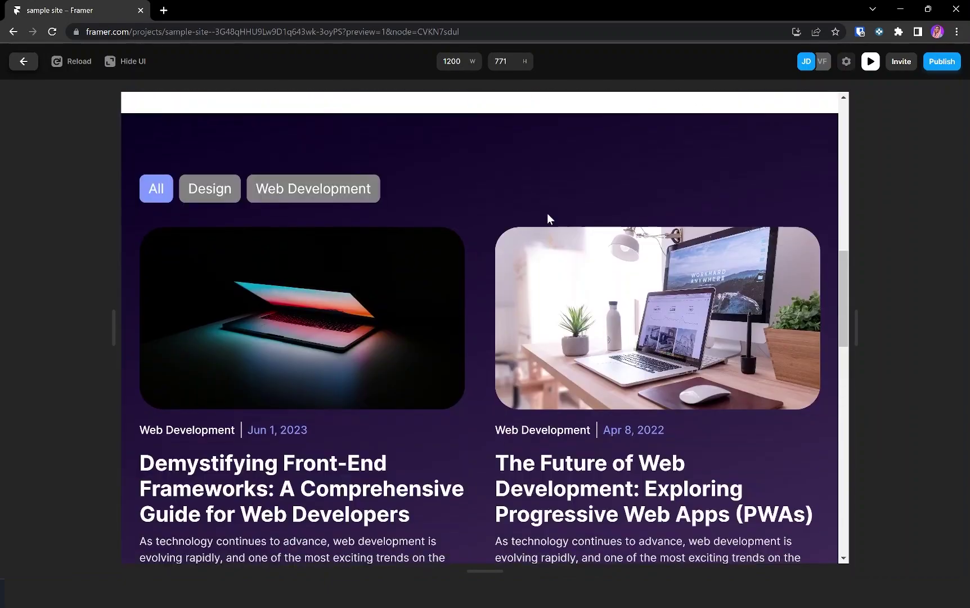
Cycle through the Design, Web Development and All filters to confirm the cards switch, then exit preview
click(209, 200)
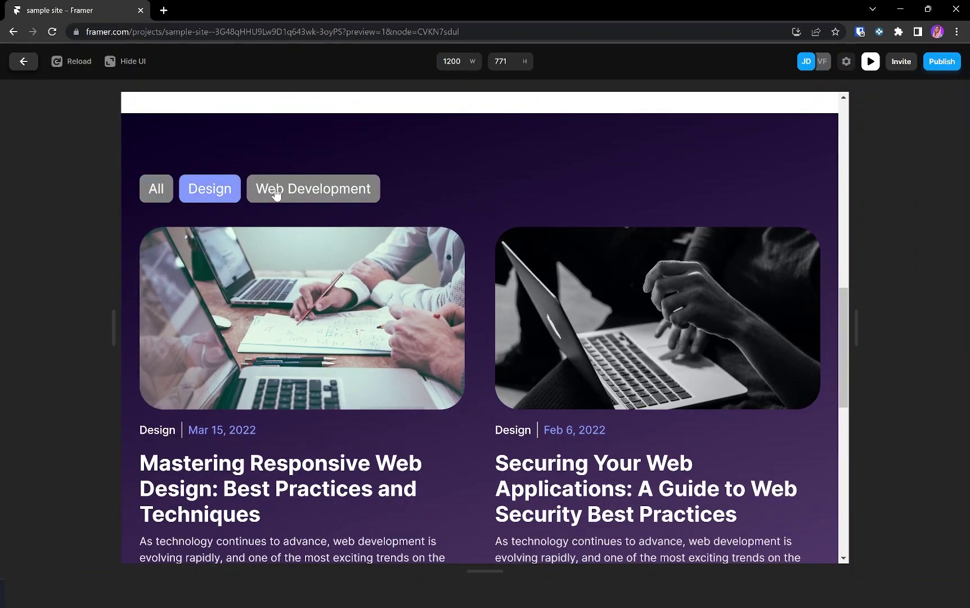
click(276, 194)
click(219, 190)
click(151, 198)
click(205, 203)
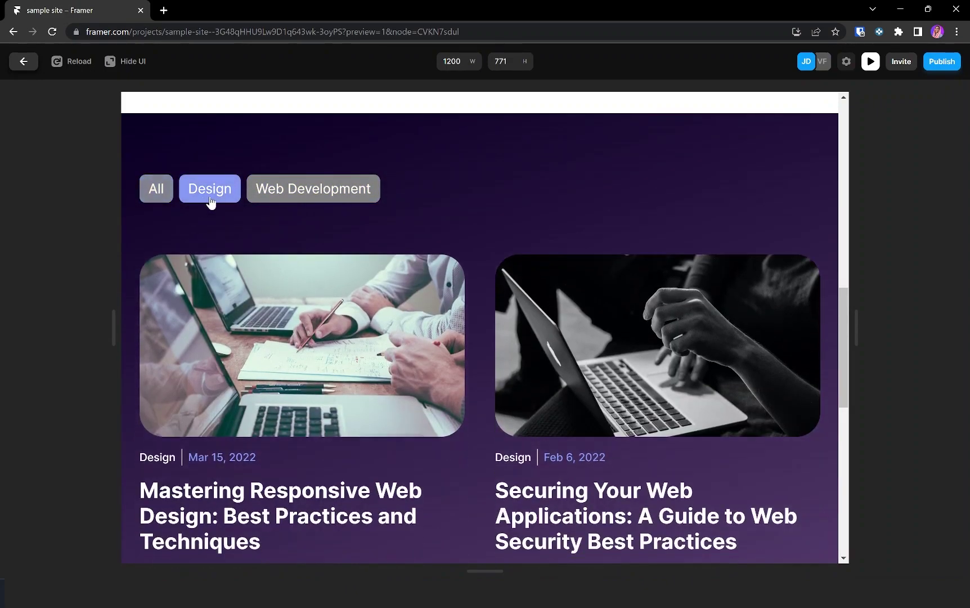
click(268, 199)
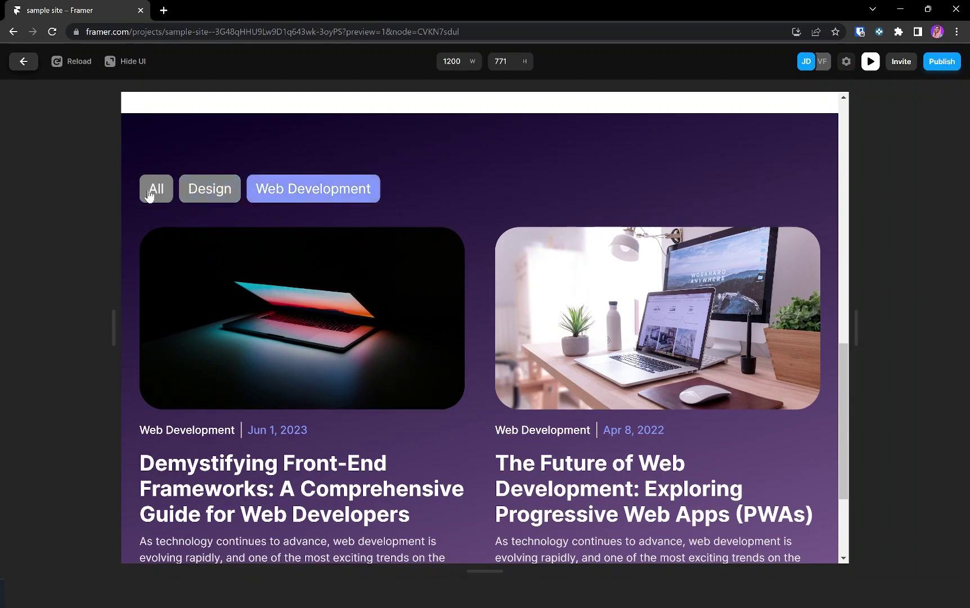
click(155, 196)
click(201, 201)
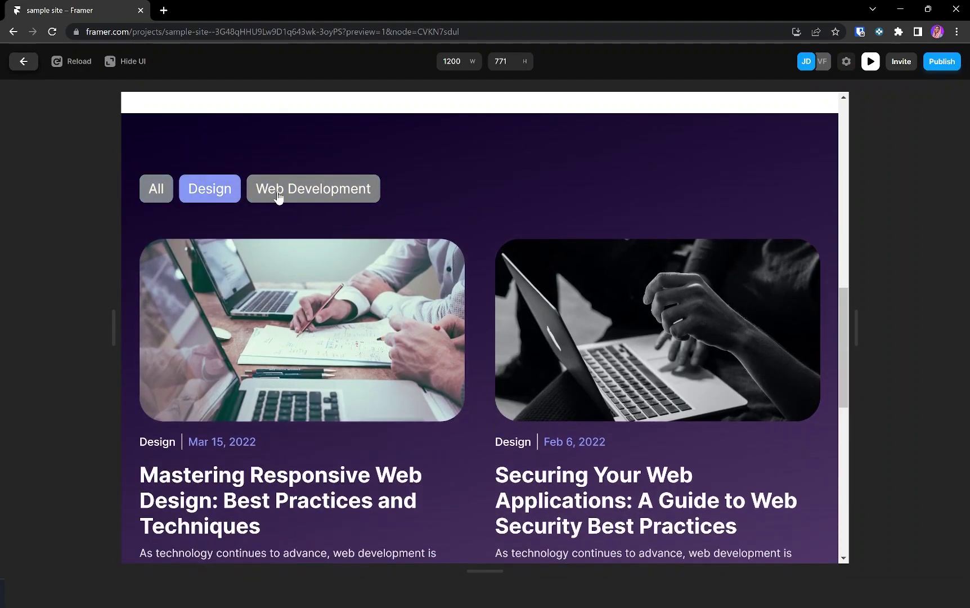
click(302, 201)
click(24, 61)
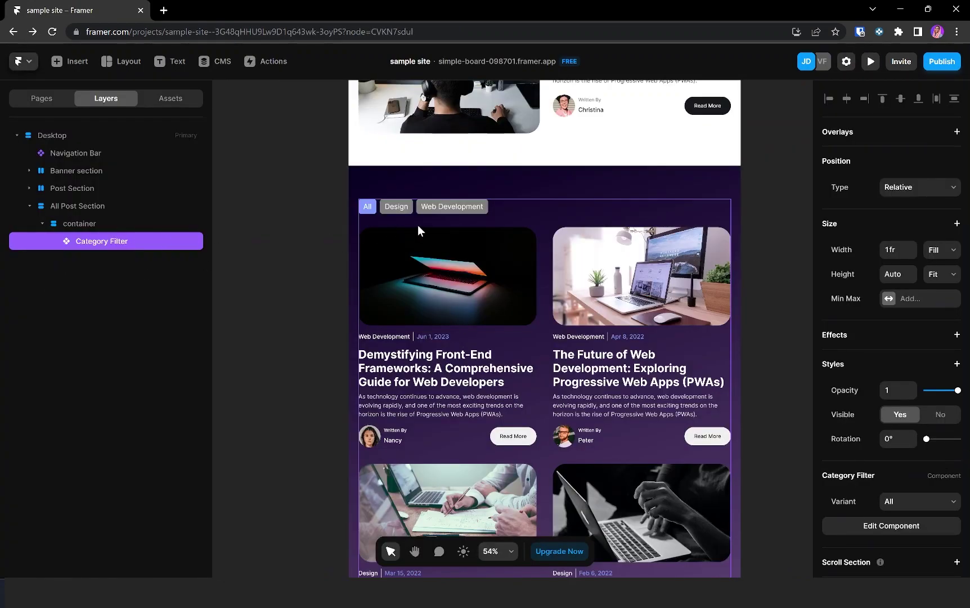
Open the Category Filter component and collapse the Design and Web Development variant layers
scroll(854, 442, down, 2)
scroll(854, 442, up, 2)
double_click(475, 304)
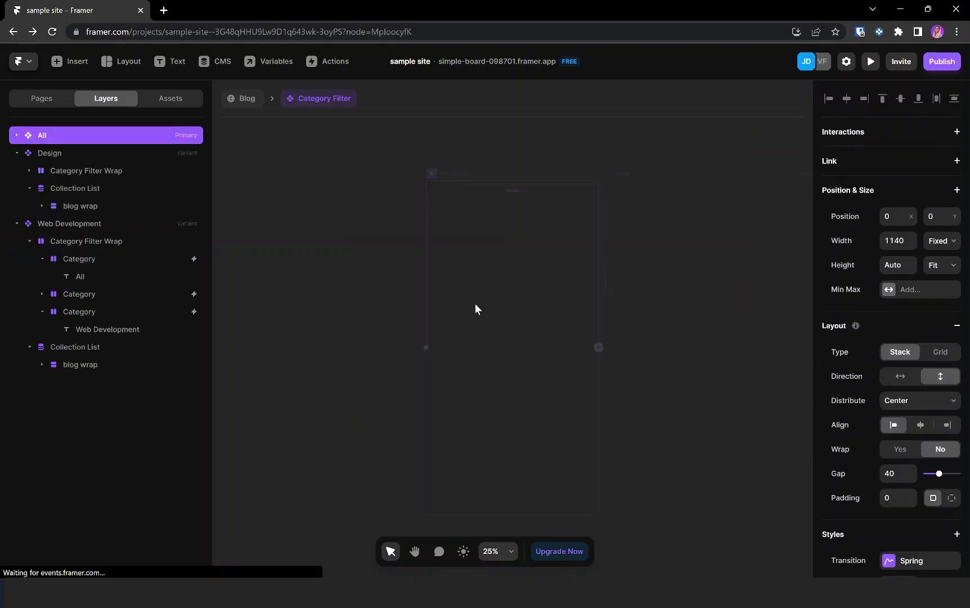
click(17, 155)
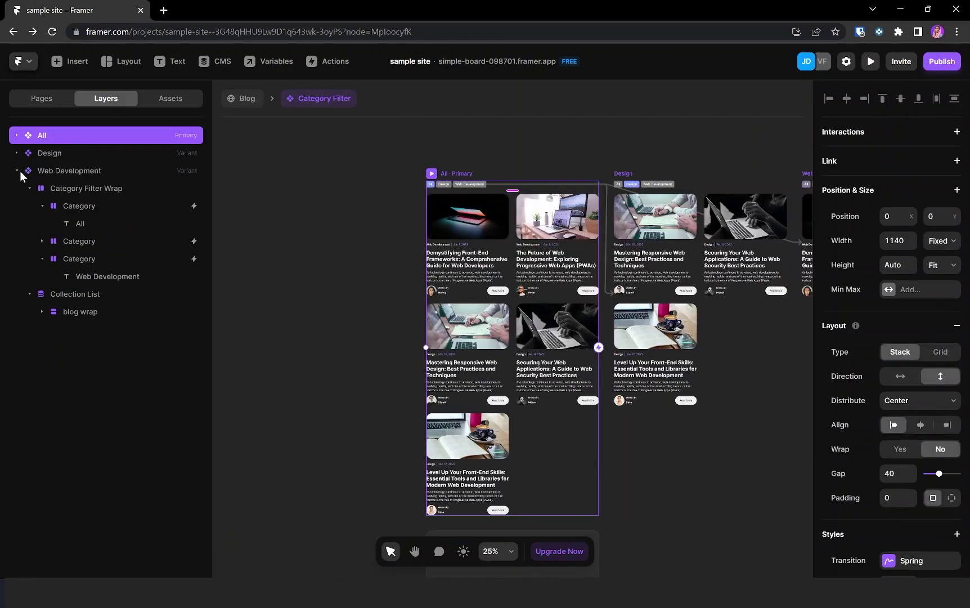
click(17, 171)
Change the variant transition from Spring to Instant, then preview the Blog page again
scroll(876, 537, down, 2)
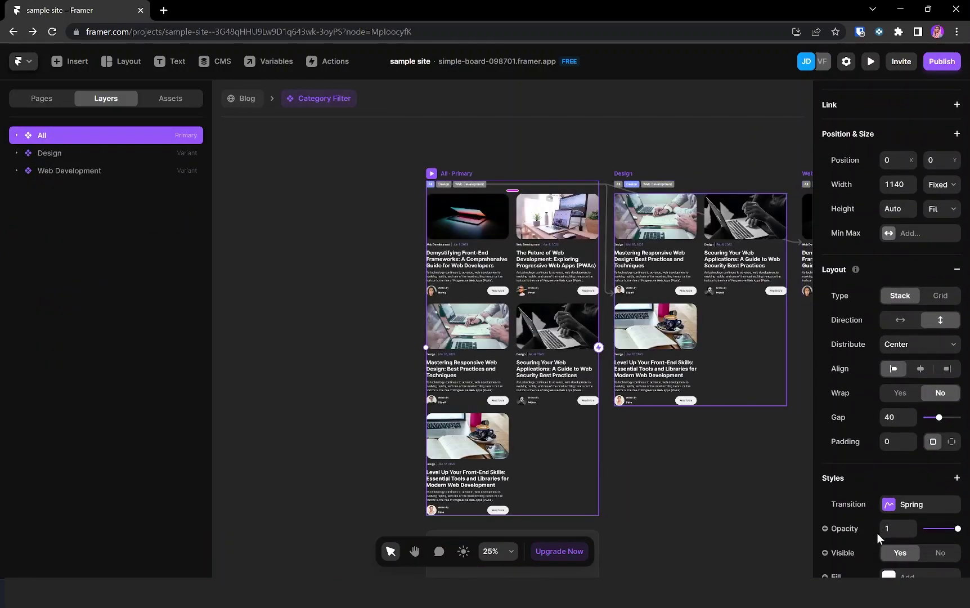
click(889, 510)
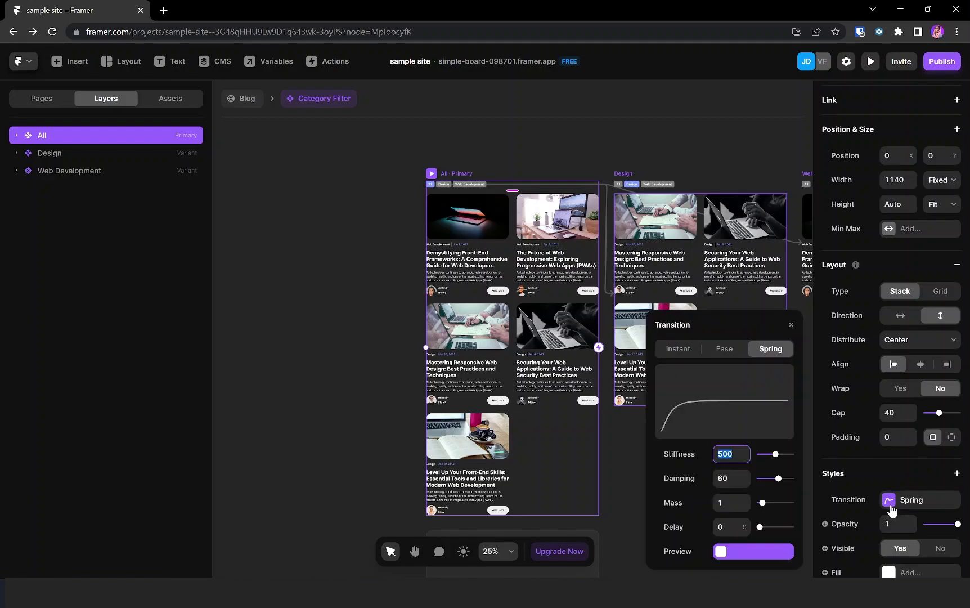
click(678, 350)
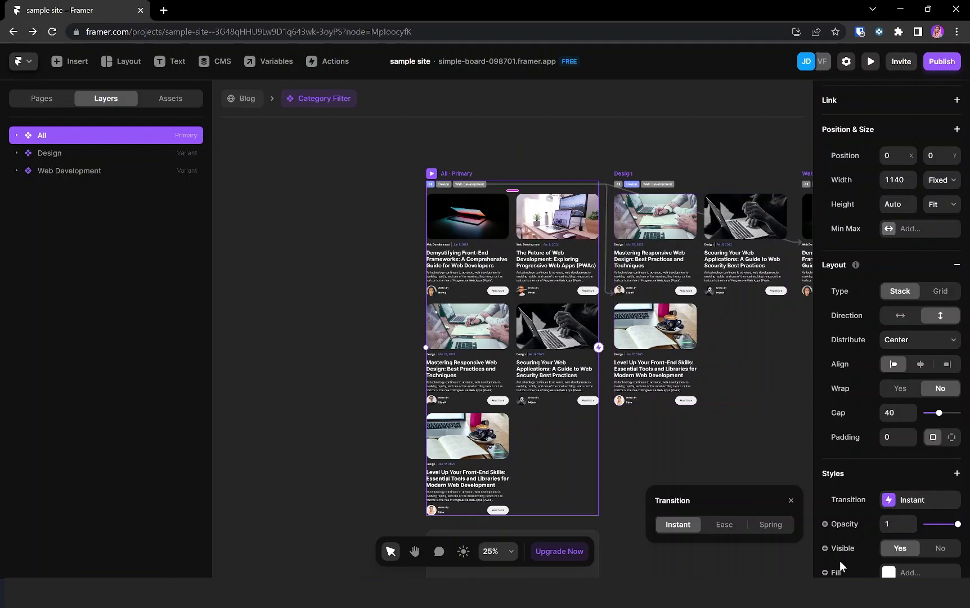
click(791, 501)
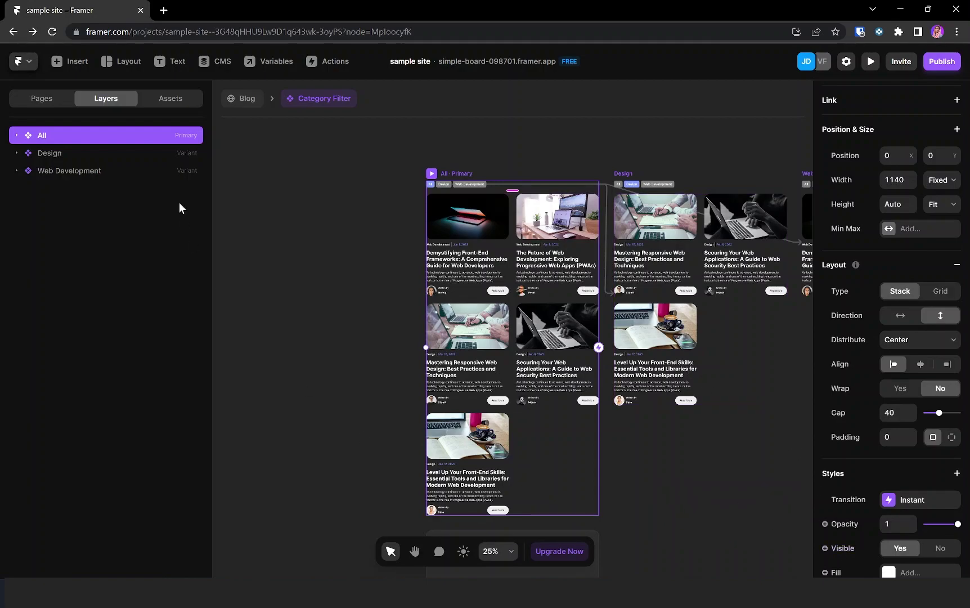
click(246, 97)
click(871, 61)
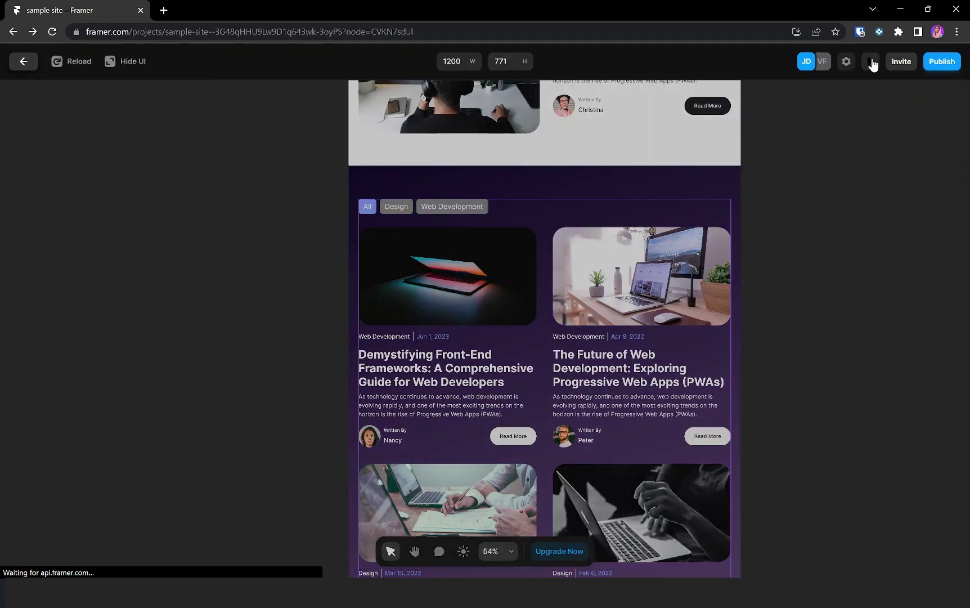
Switch between the Design and Web Development filters in preview, ending on Design posts
scroll(212, 318, down, 10)
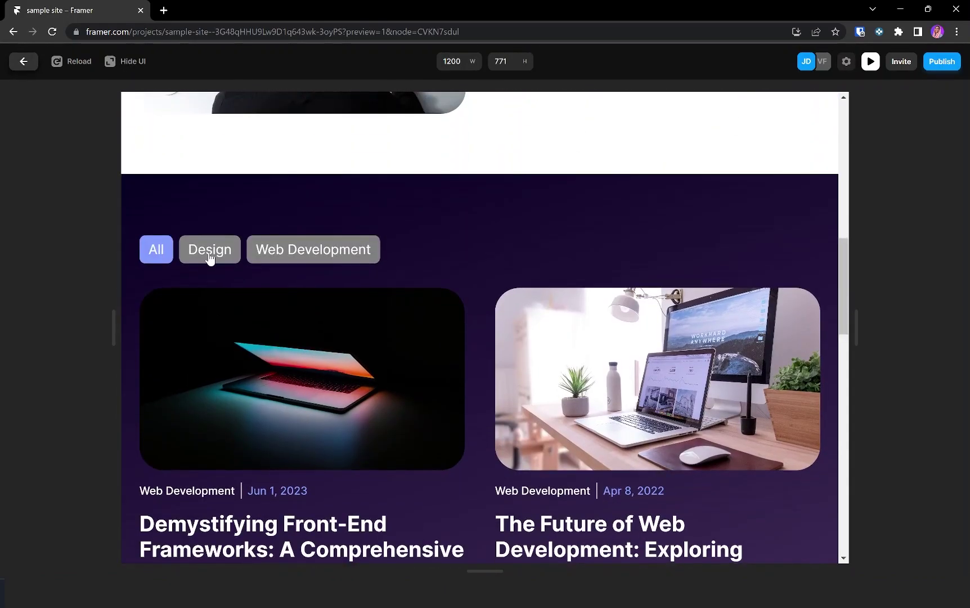
click(209, 257)
click(277, 260)
click(203, 258)
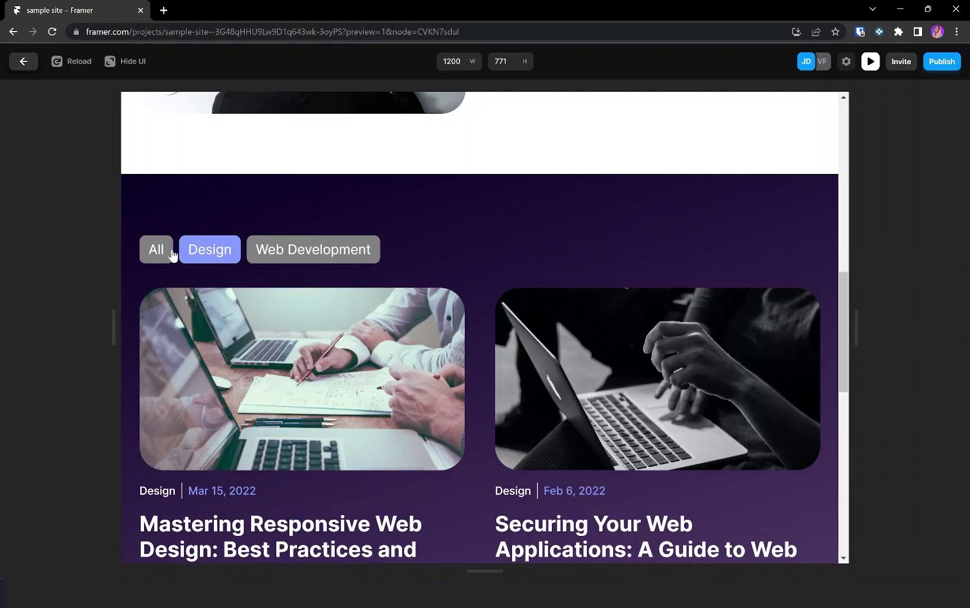